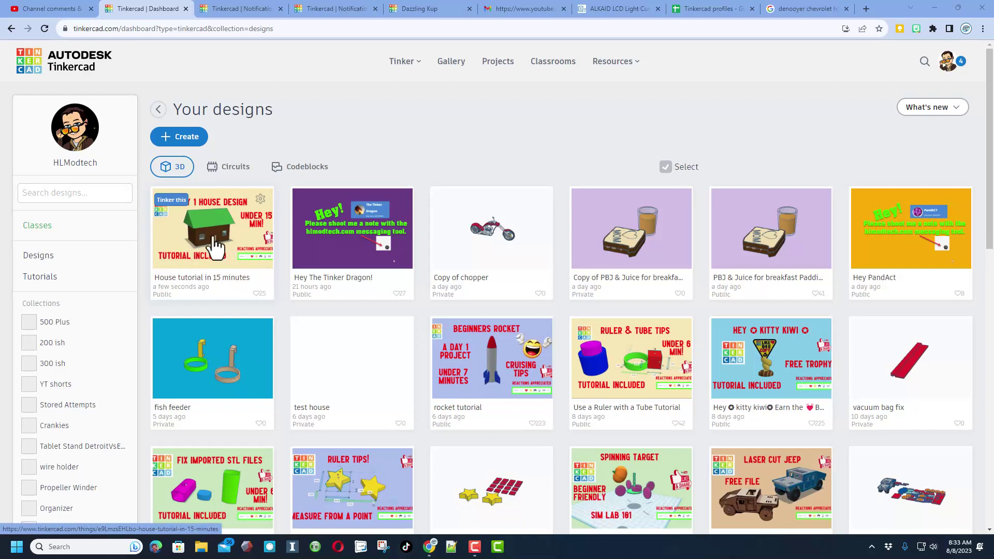
- Open the House tutorial design for editing and switch the workspace background to white
left_click(171, 201)
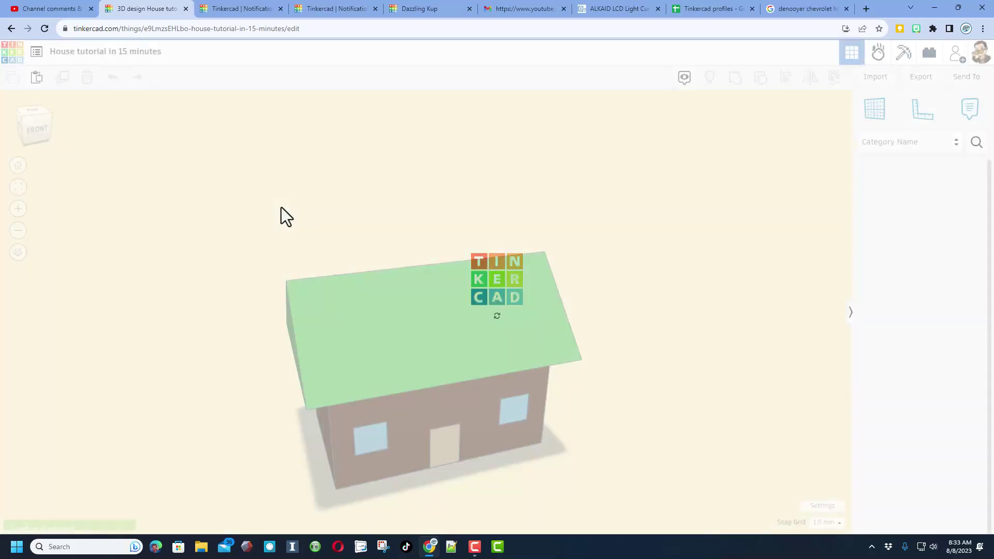
right_click_drag(643, 311, 592, 293)
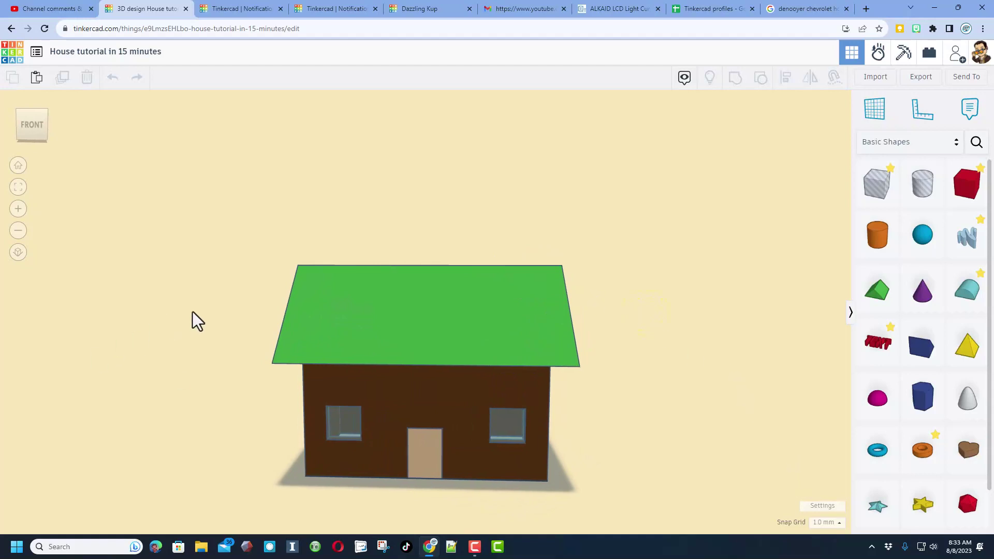
left_click(810, 507)
left_click(593, 175)
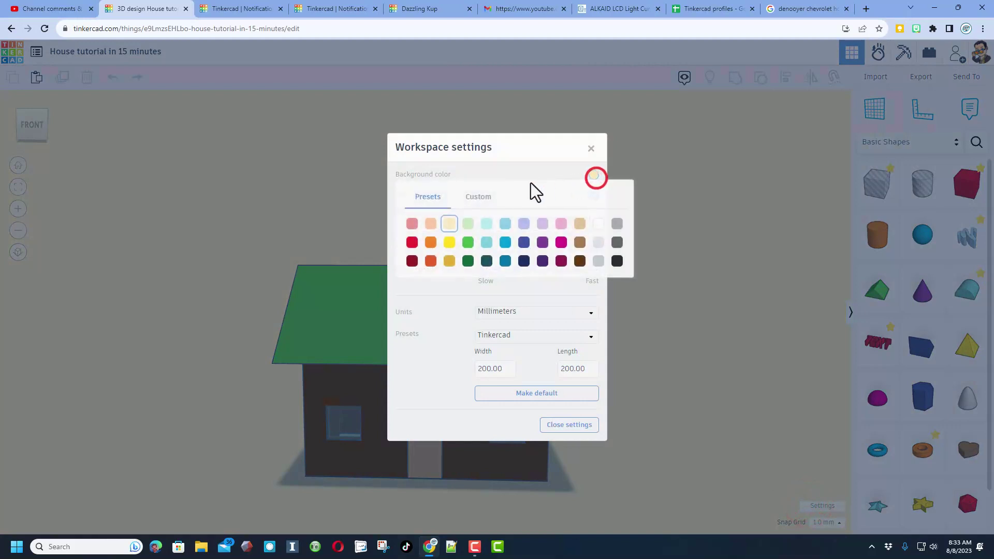
left_click(598, 222)
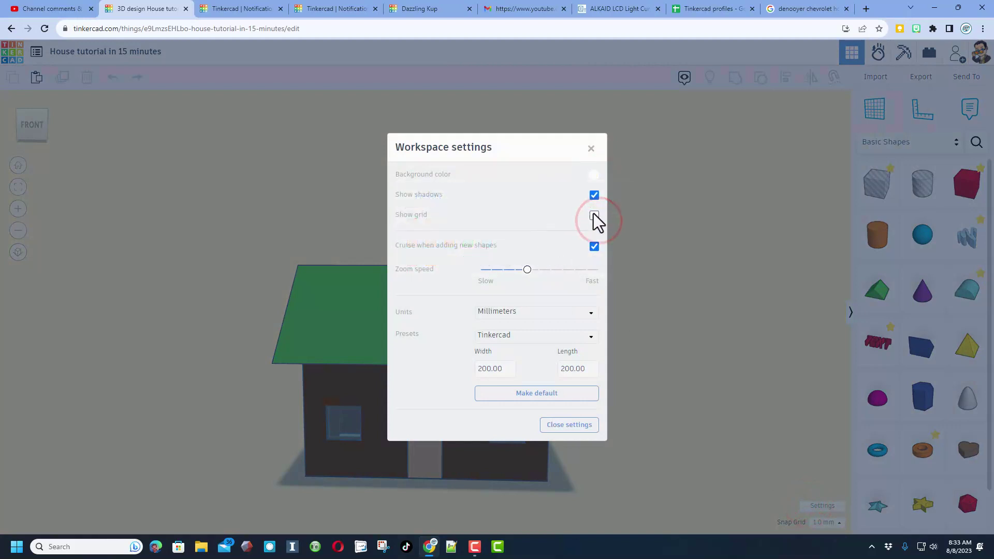
left_click(629, 195)
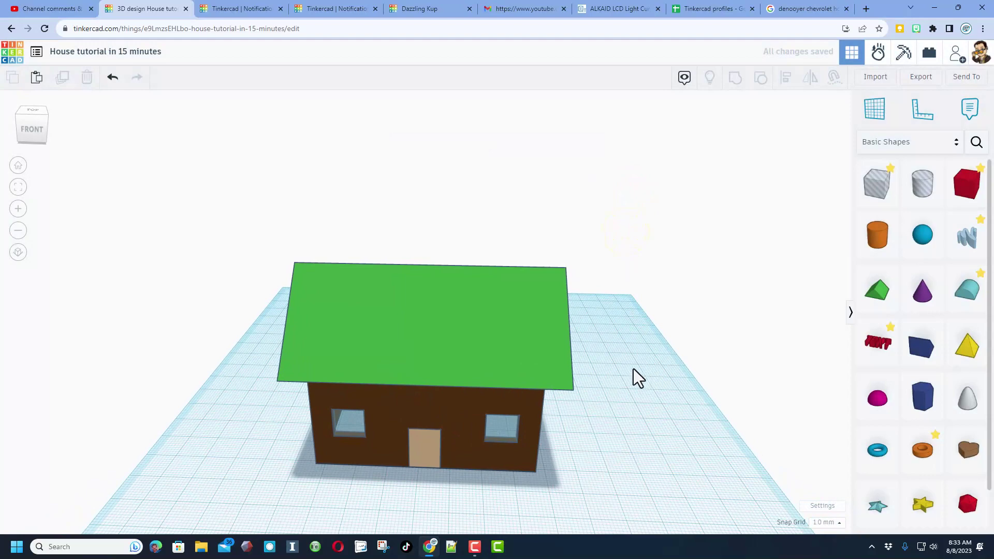
mouse_move(633, 369)
right_mouse_down()
mouse_move(589, 384)
mouse_move(615, 375)
right_mouse_up()
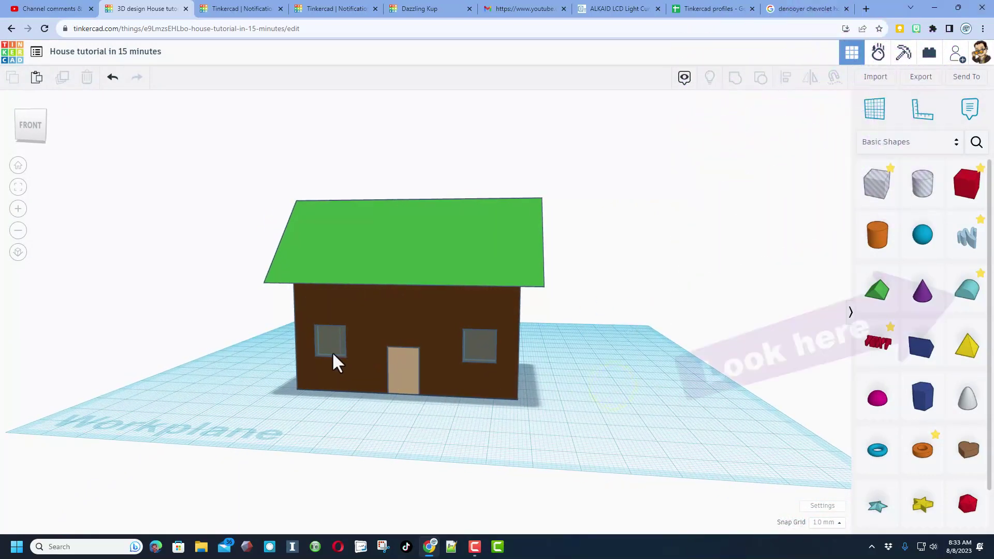
- Lock the left, right and side window boxes in place
right_click_drag(285, 391, 579, 430)
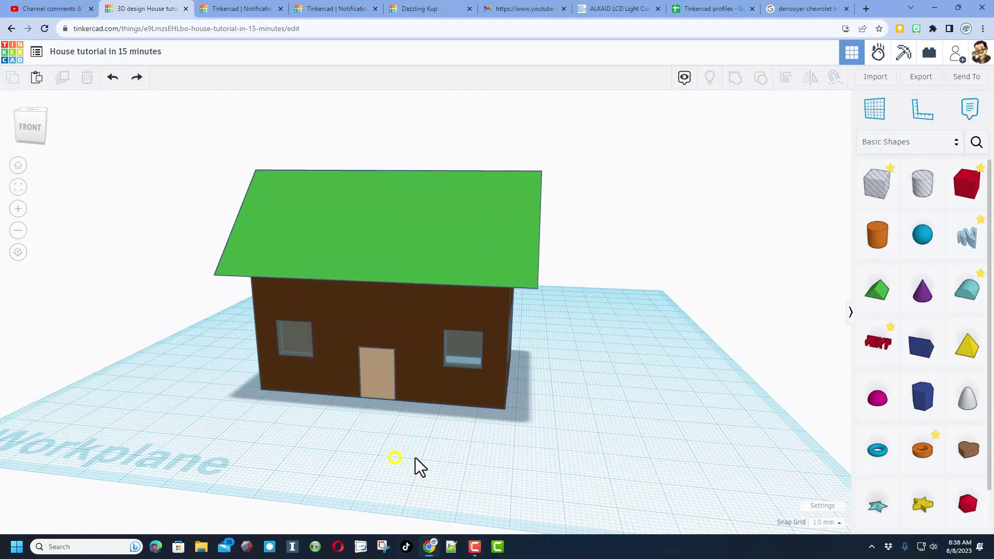
right_click_drag(415, 457, 408, 362)
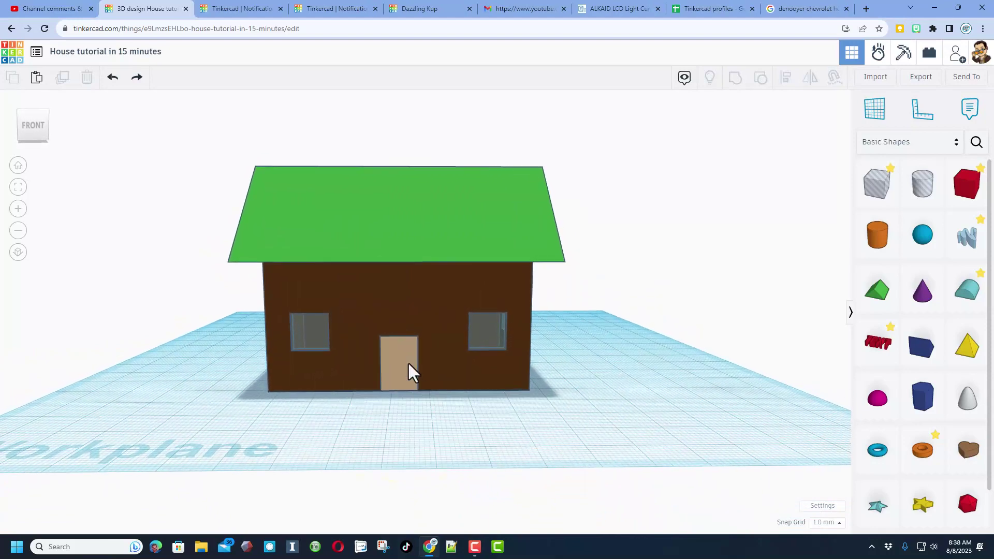
right_click_drag(372, 393, 449, 394)
left_click(315, 333)
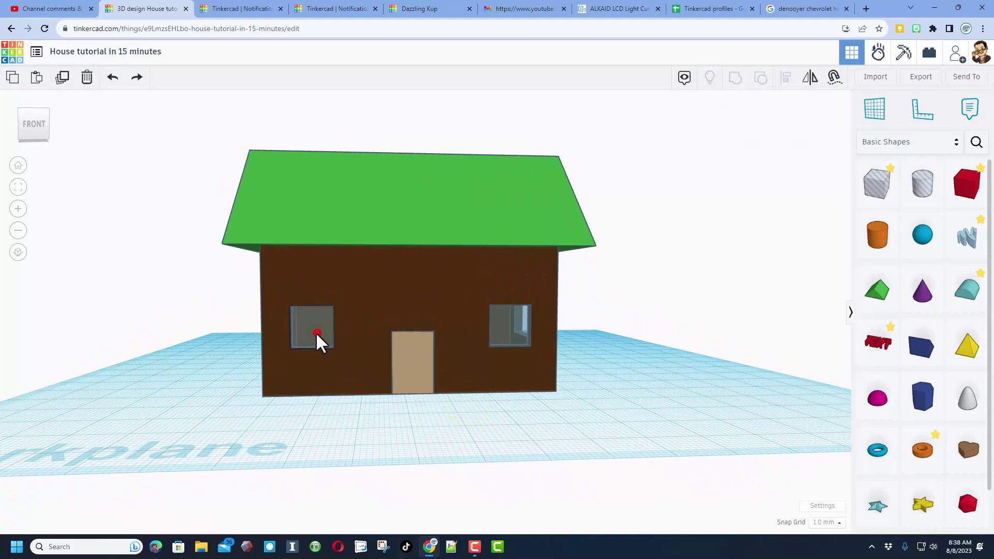
left_click(813, 107)
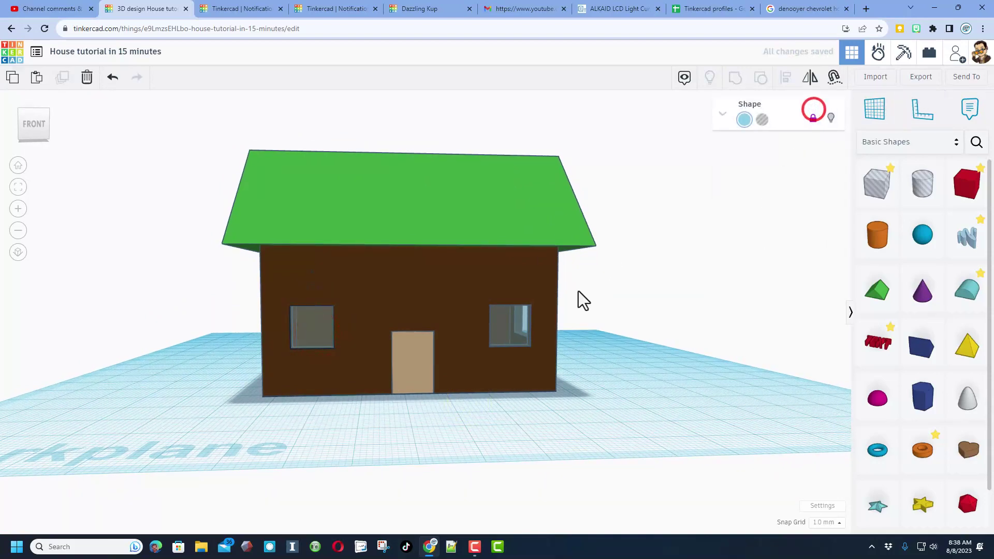
left_click(514, 324)
left_click(814, 107)
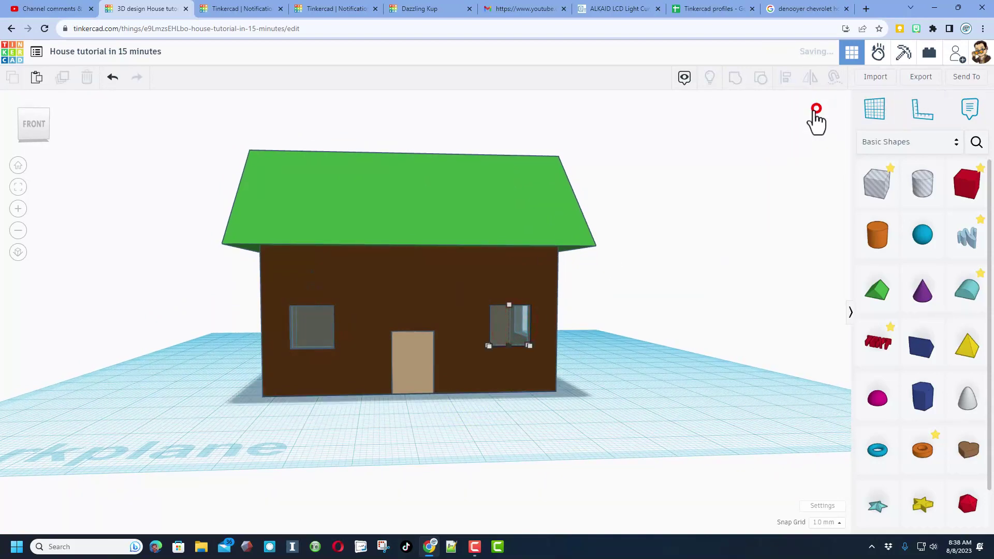
right_click_drag(656, 273, 575, 315)
left_click(571, 311)
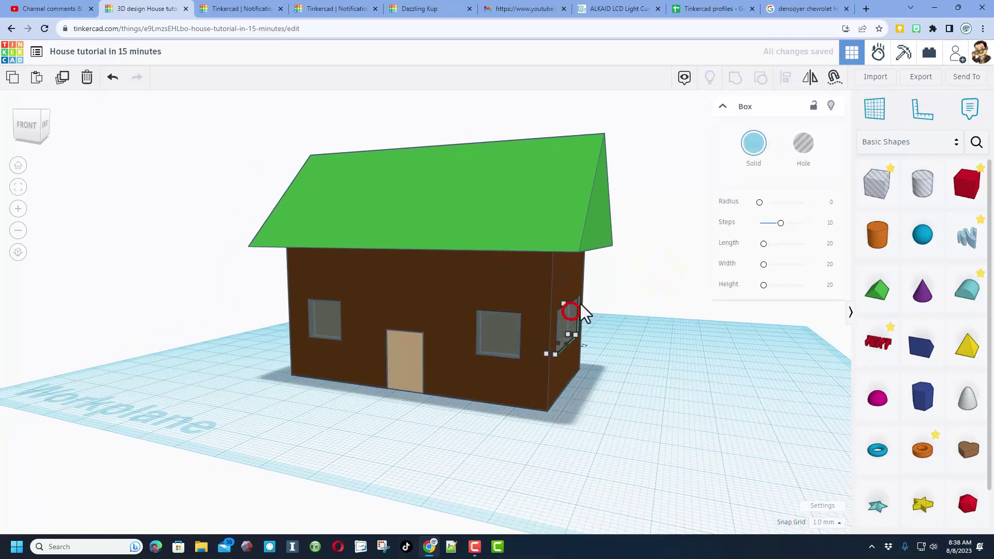
left_click(814, 106)
- Ungroup the house wall three times until the door hole separates, then hide the brown wall
left_click(499, 415)
left_click(452, 397)
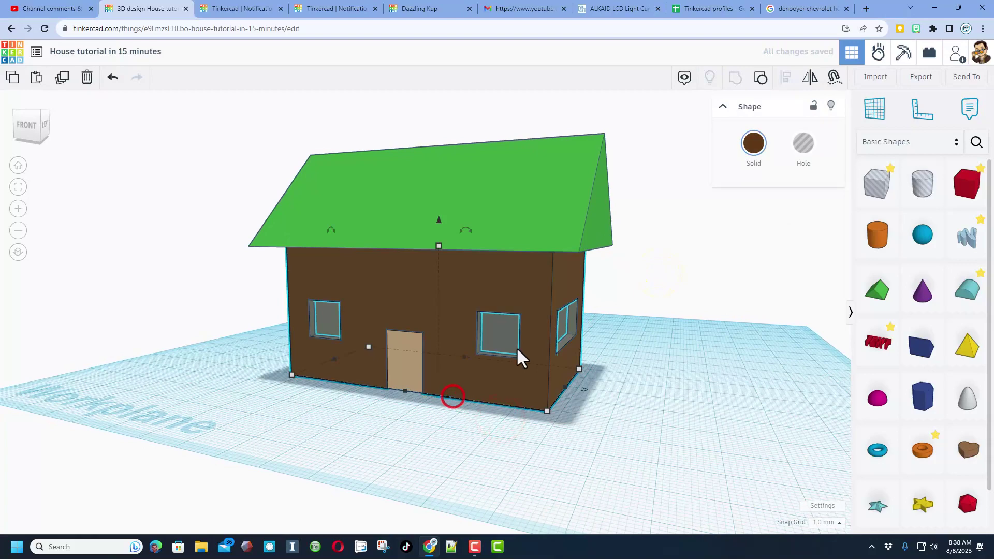
left_click(757, 81)
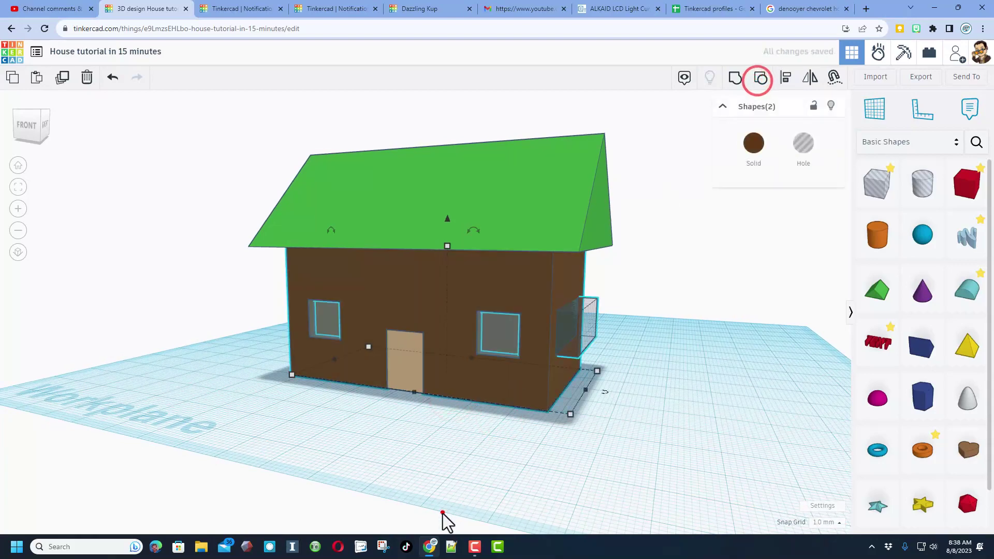
left_click(441, 512)
left_click(440, 353)
left_click(762, 80)
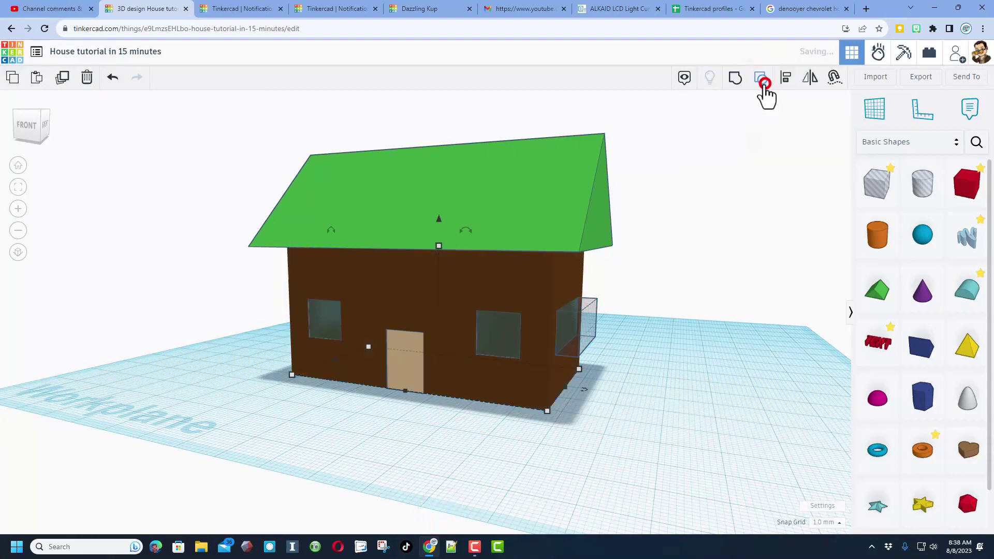
left_click(444, 471)
left_click(458, 343)
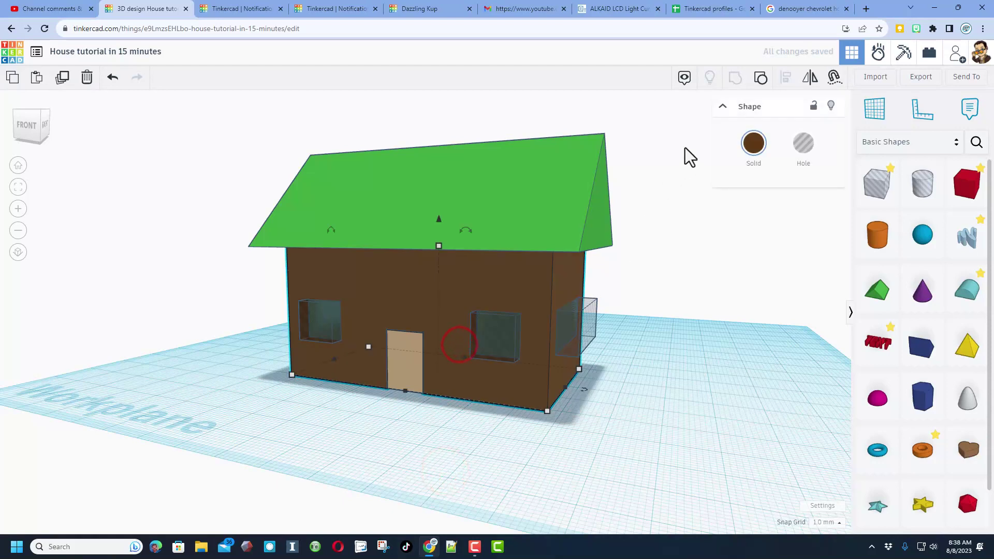
left_click(760, 79)
left_click(467, 421)
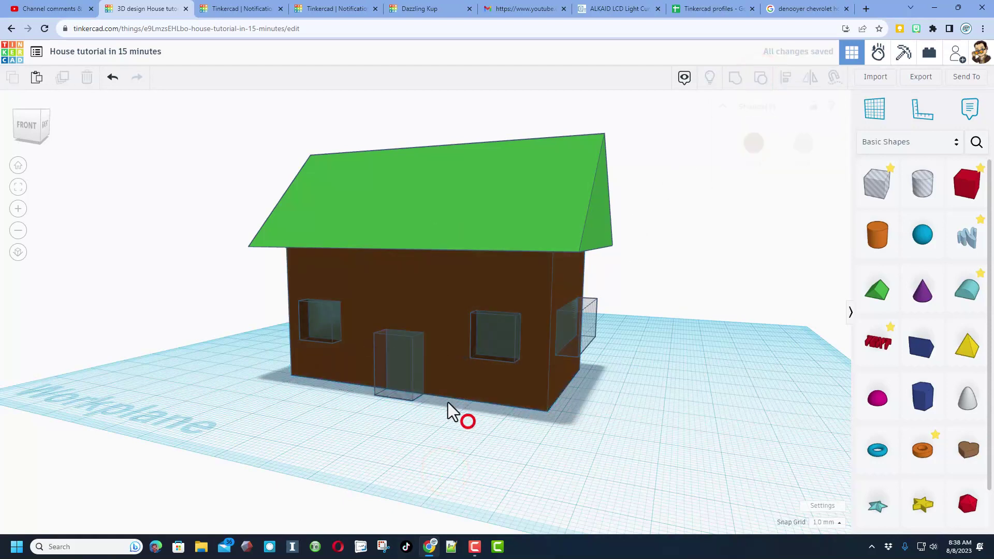
left_click(442, 380)
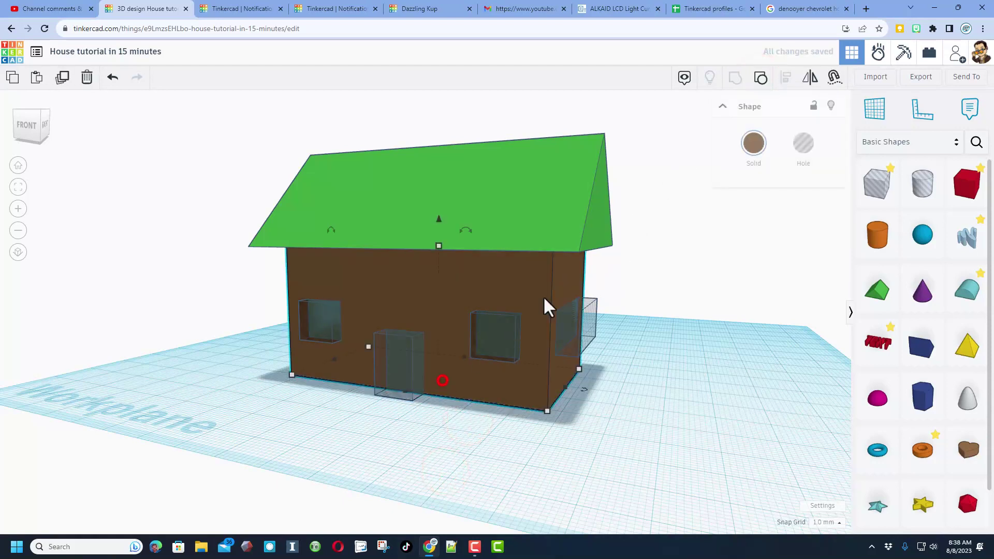
left_click(833, 105)
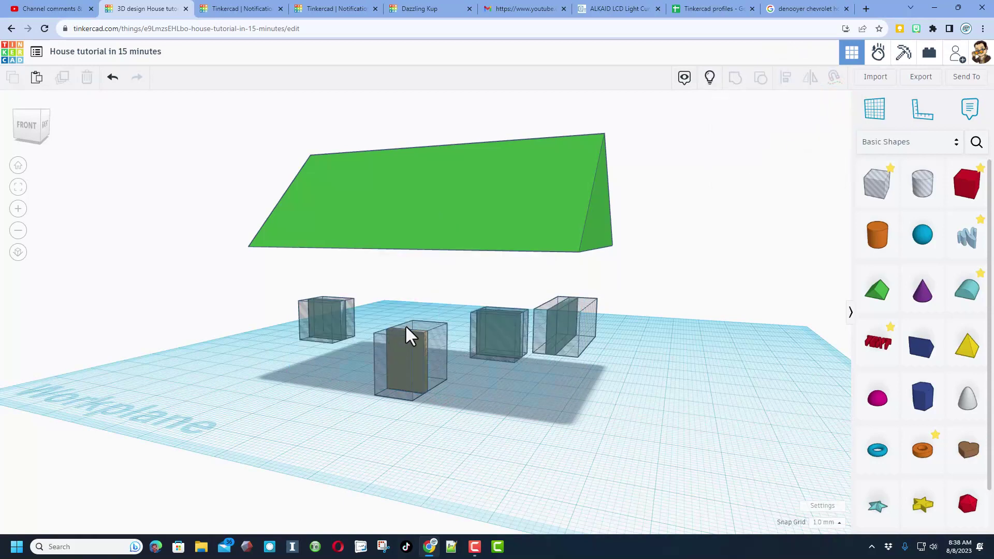
- Scale the door boxes up evenly around the tan door
left_click_drag(406, 305, 401, 362)
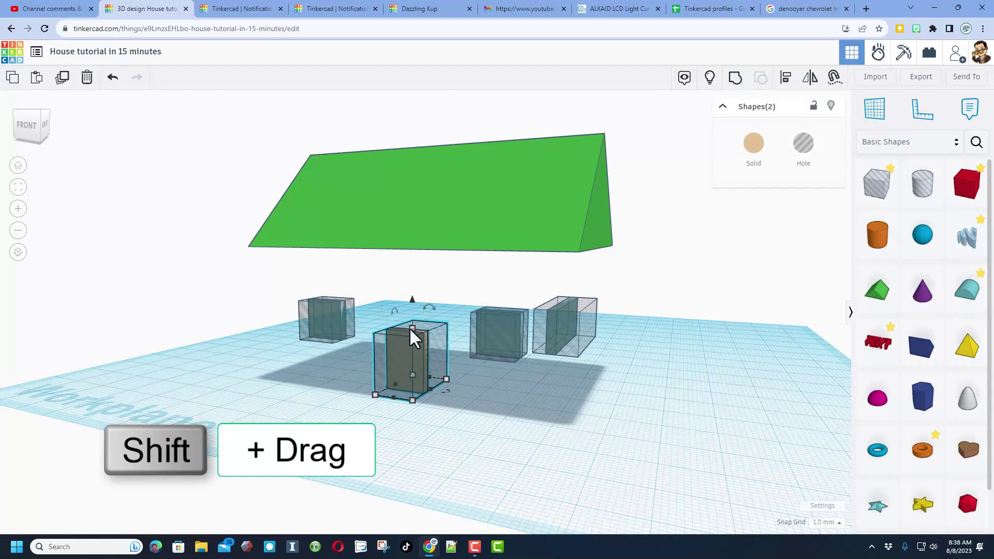
left_click_drag(410, 329, 411, 303, "shift")
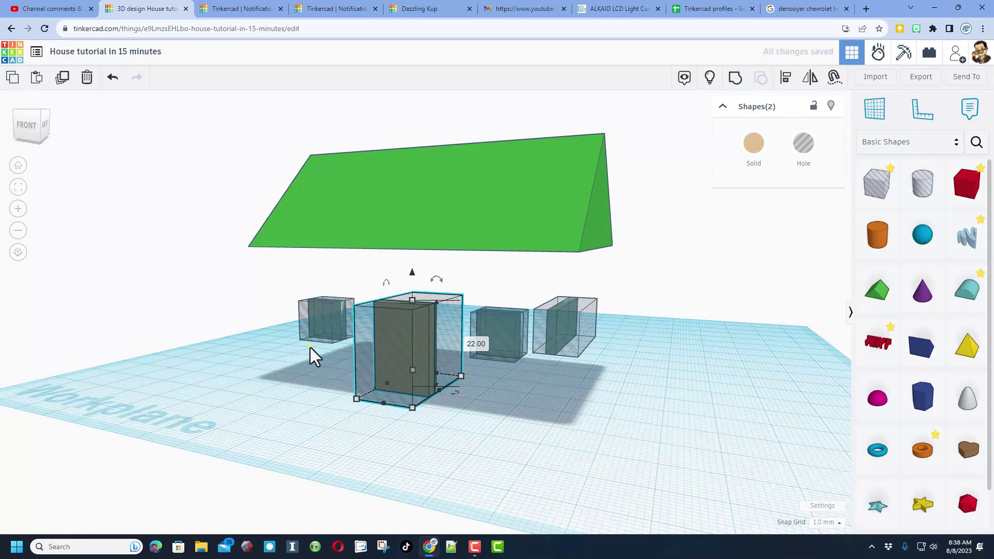
right_click_drag(310, 347, 388, 330)
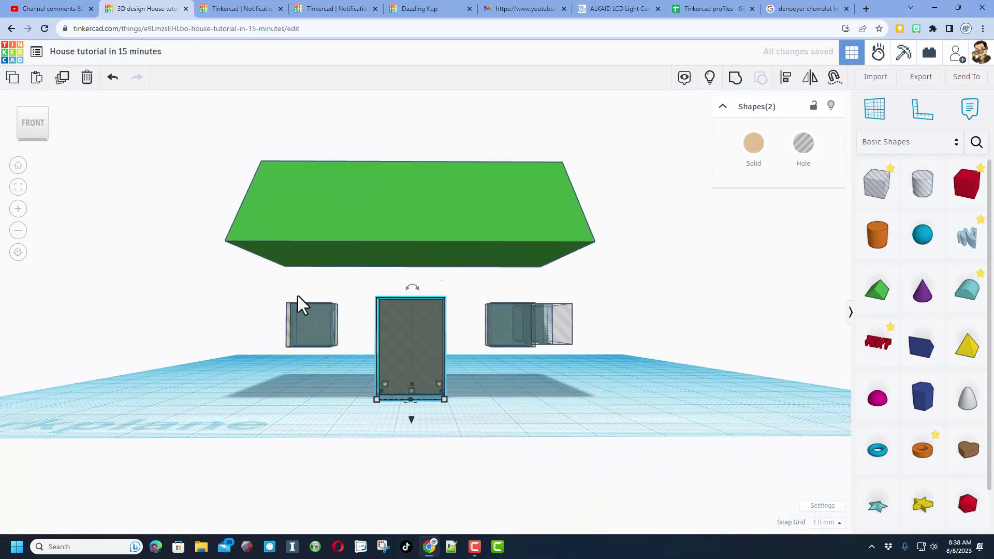
right_click_drag(320, 345, 312, 380)
right_click_drag(433, 389, 434, 407)
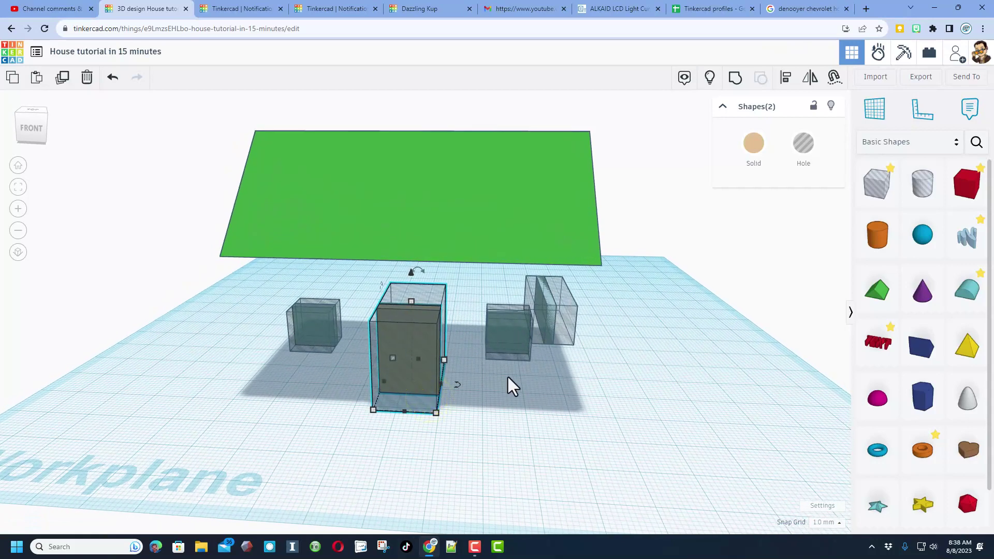
left_click(448, 430)
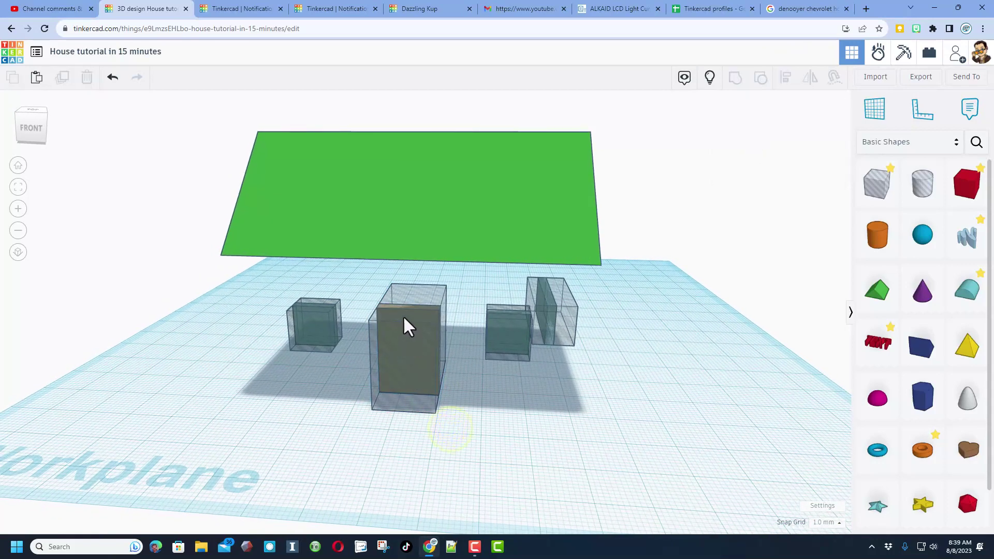
- Hide the tall door hole box, lock the tan door, and show all hidden parts
left_click(398, 391)
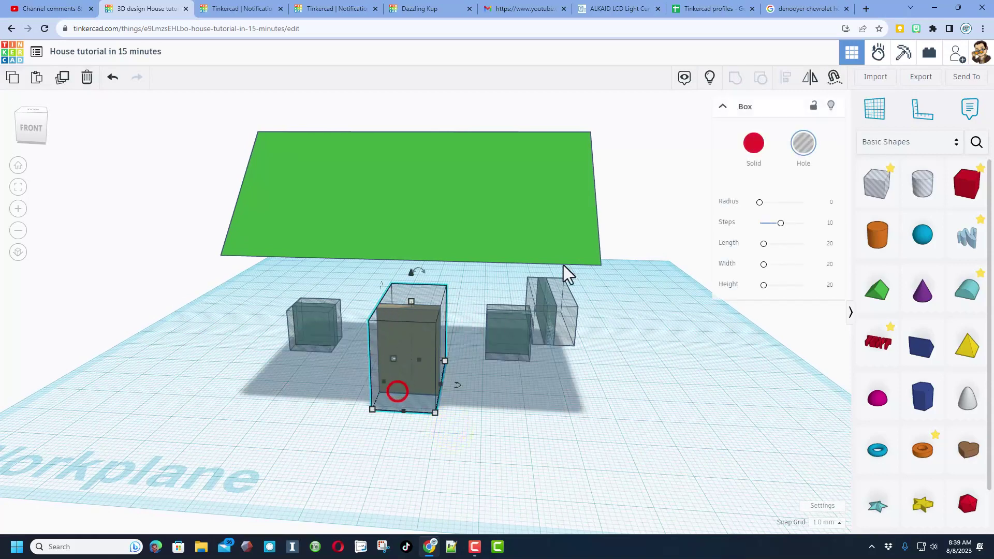
left_click(831, 106)
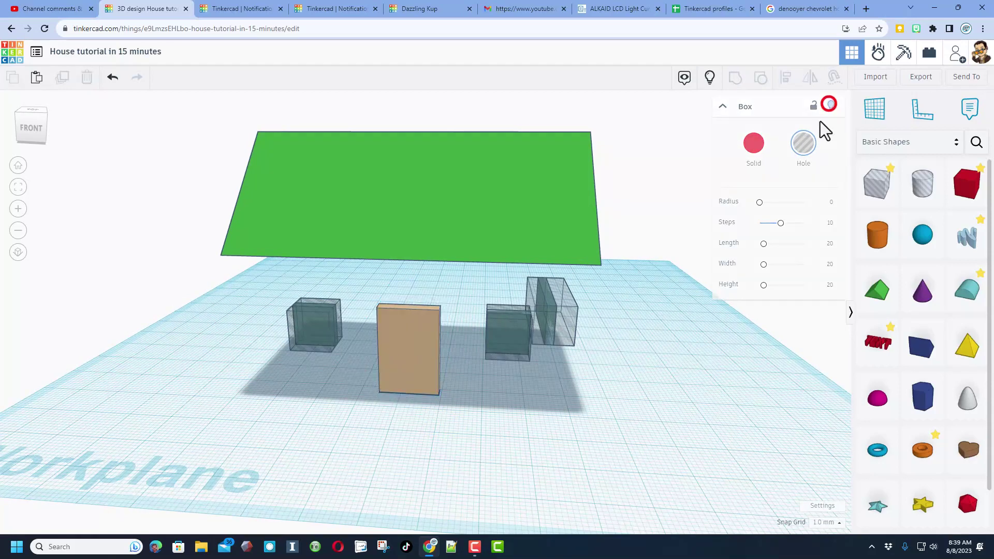
left_click(395, 334)
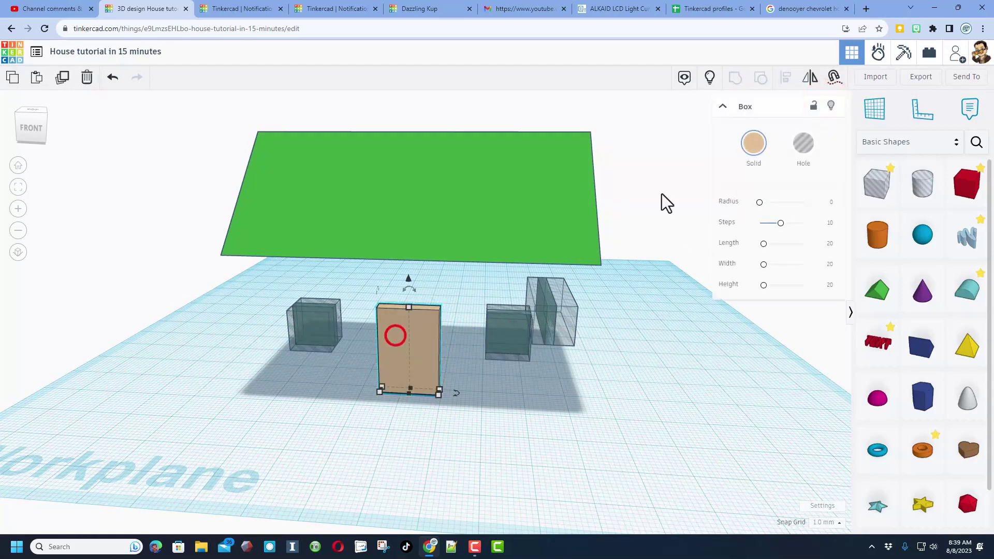
left_click(811, 106)
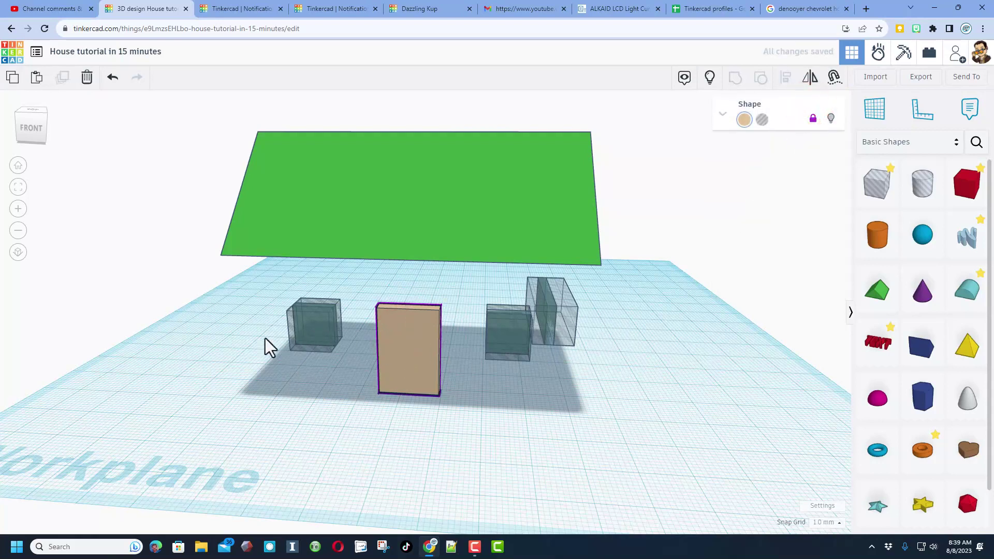
left_click(710, 78)
left_click(549, 414)
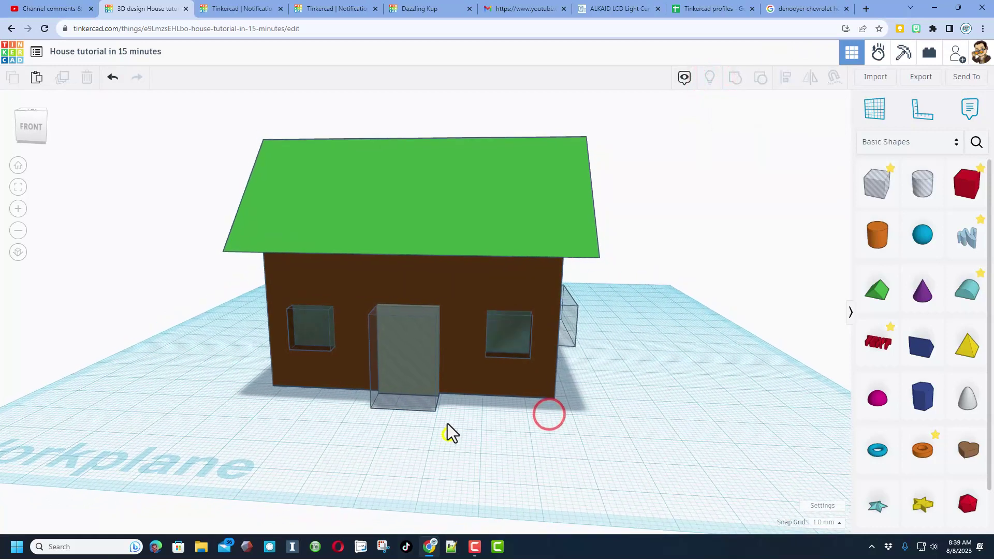
- Group all eight house shapes together
right_click_drag(448, 432, 445, 422)
left_click_drag(373, 355, 628, 393)
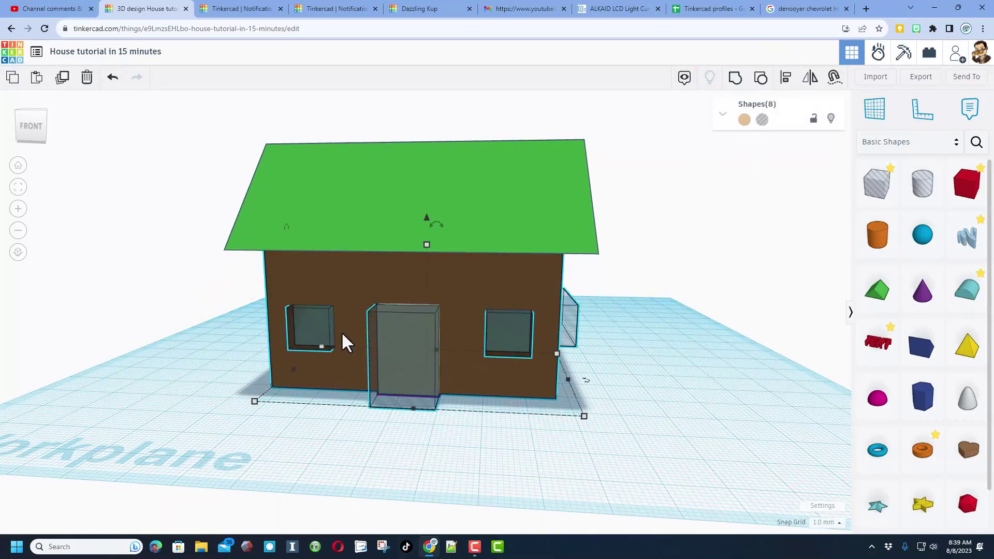
left_click(737, 79)
left_click(554, 453)
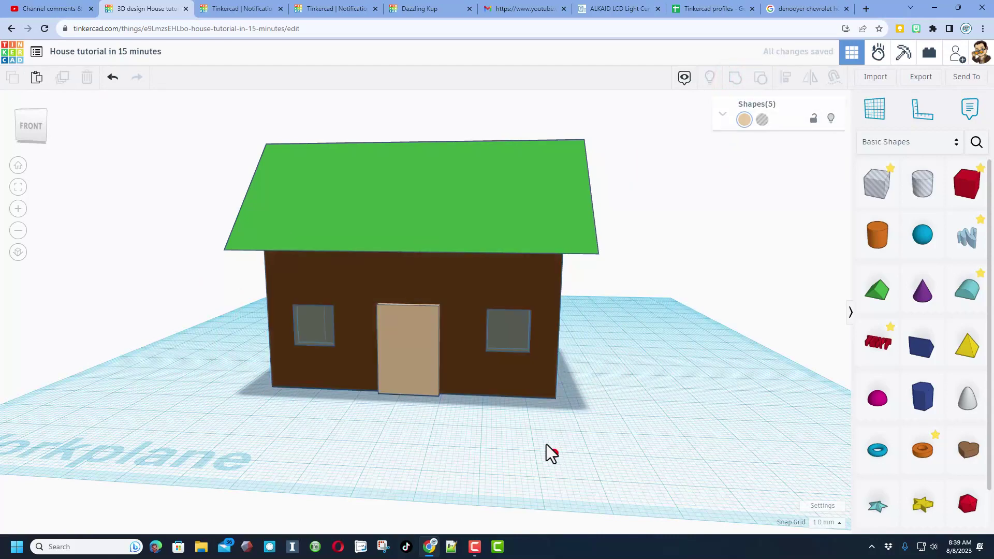
right_click_drag(543, 423, 437, 363)
- Set the door's depth to 2.00
left_click(448, 360)
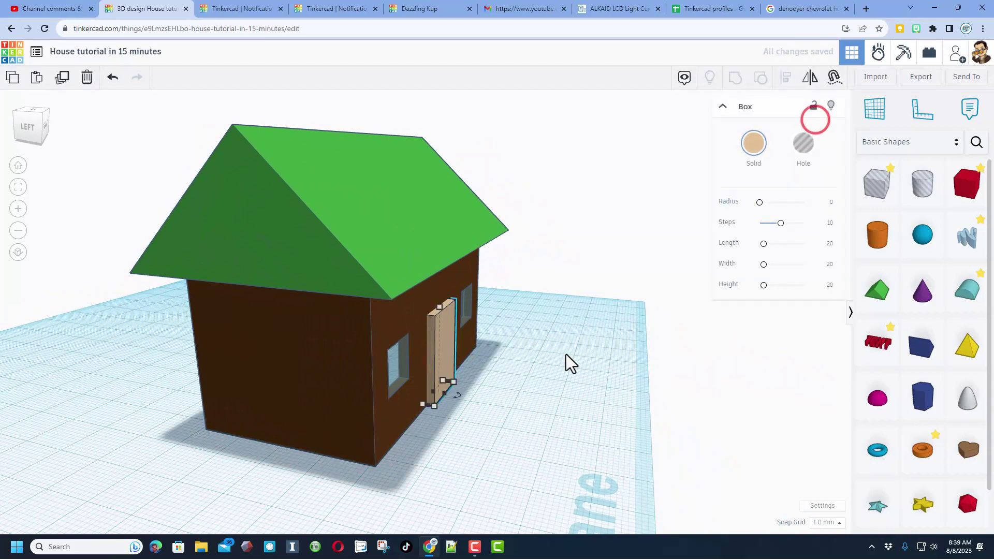
left_click(565, 356)
left_click(447, 377)
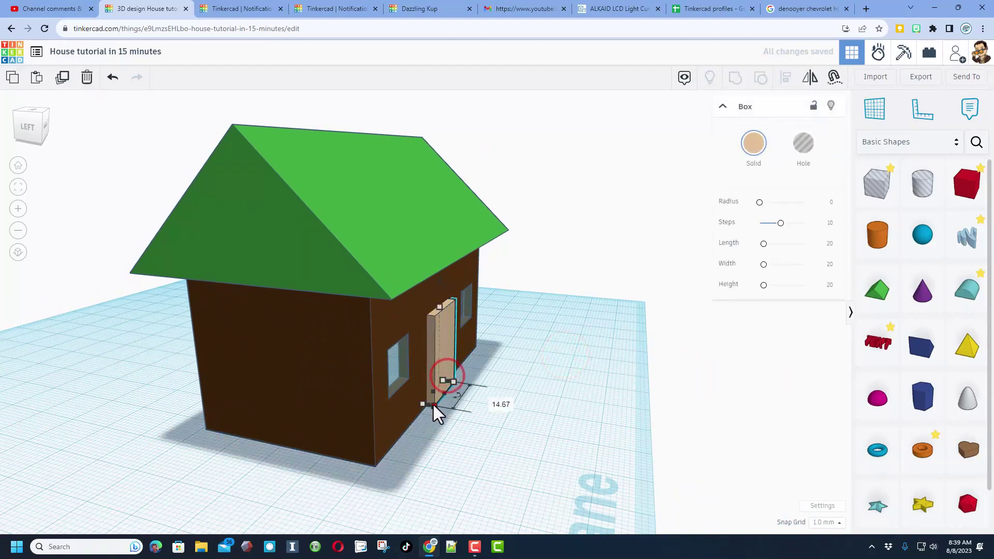
left_click(396, 433)
left_click(485, 385)
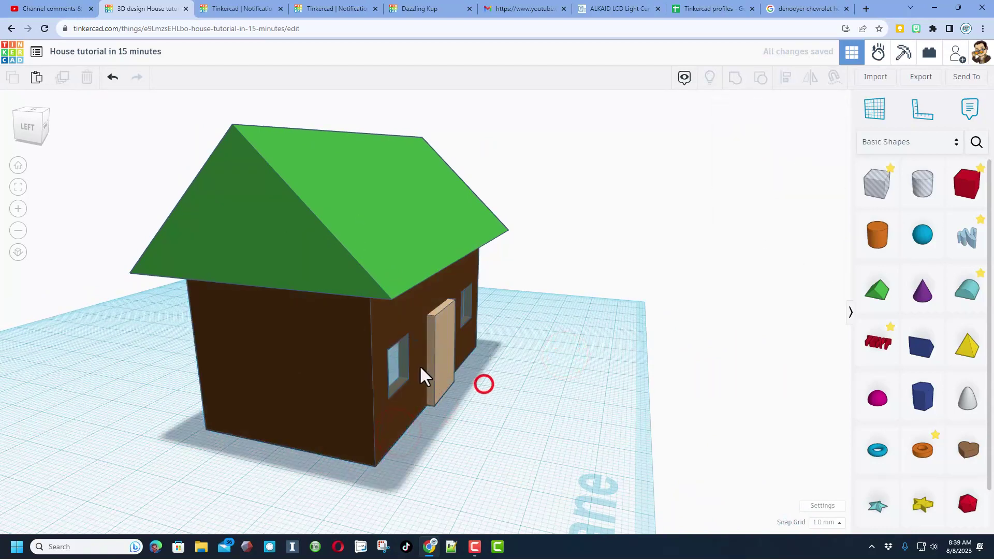
left_click(445, 371)
left_click(433, 409)
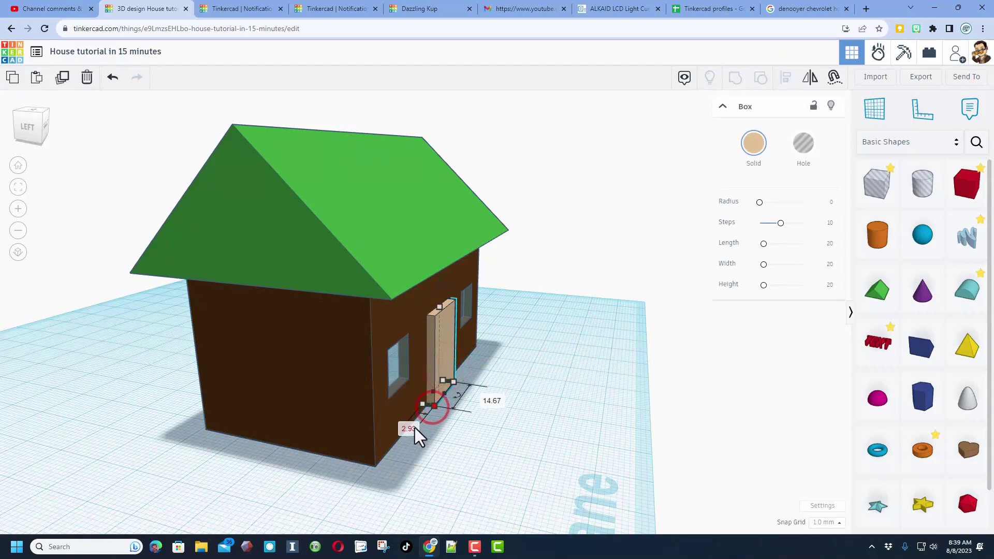
left_click(414, 428)
type("2")
key("Return")
left_click(471, 422)
- Align the door flush with the house's front wall
left_click_drag(483, 391, 418, 427)
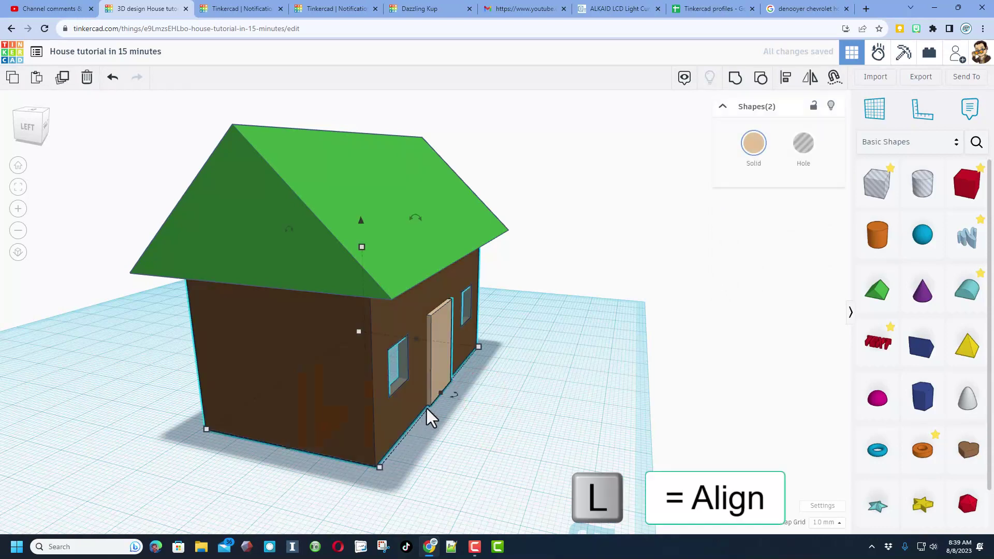
left_click(786, 77)
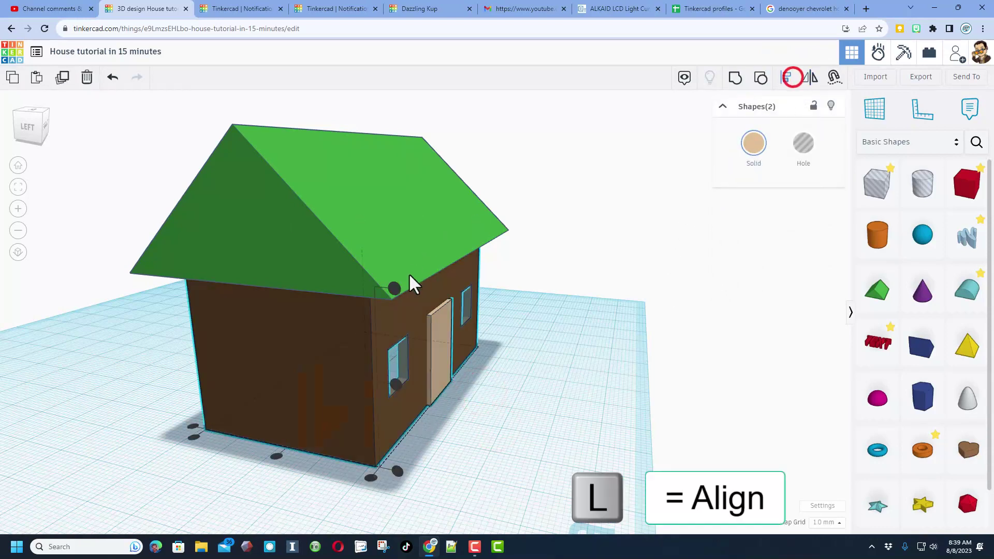
left_click(340, 380)
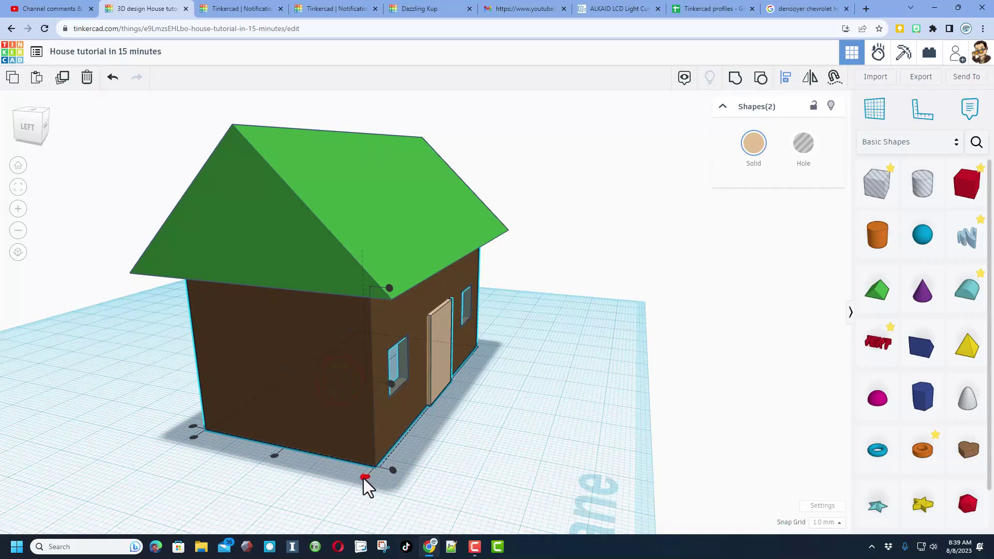
left_click(363, 475)
left_click(371, 452)
right_click_drag(540, 434, 441, 436)
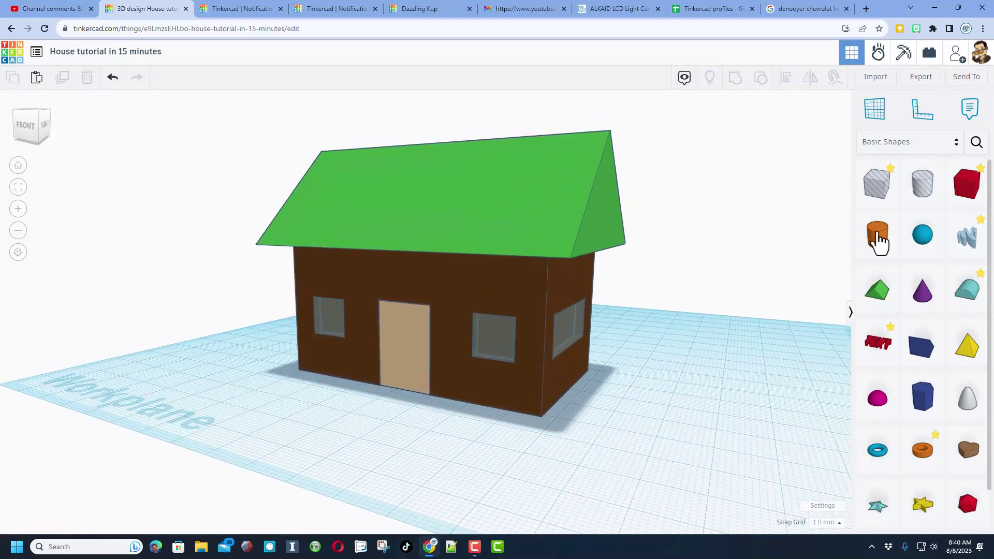
- Place a red box on the house front, shrink it to a narrow 13-tall shutter beside the window
left_click_drag(964, 192, 453, 334)
left_click_drag(455, 279, 452, 303)
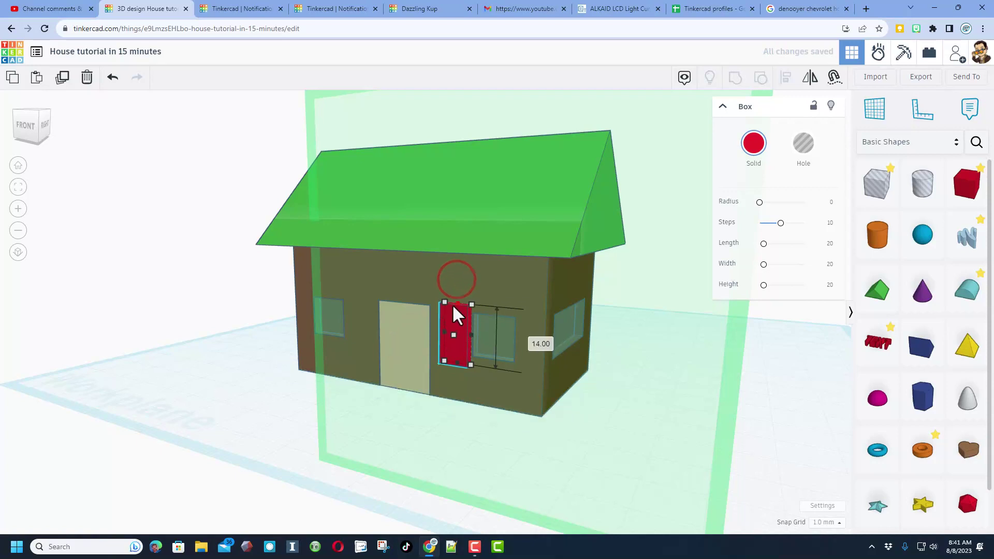
left_click(448, 328)
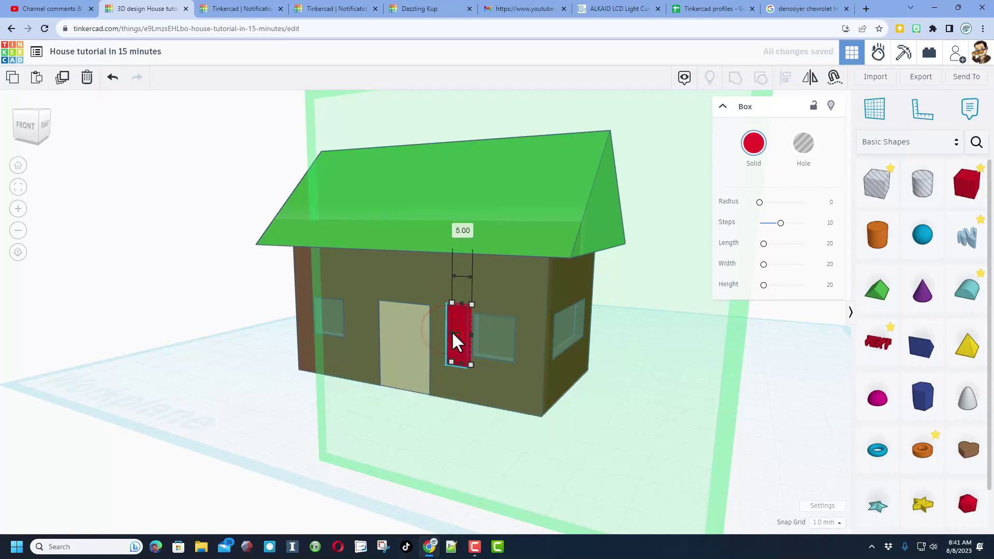
right_click_drag(445, 358, 508, 347)
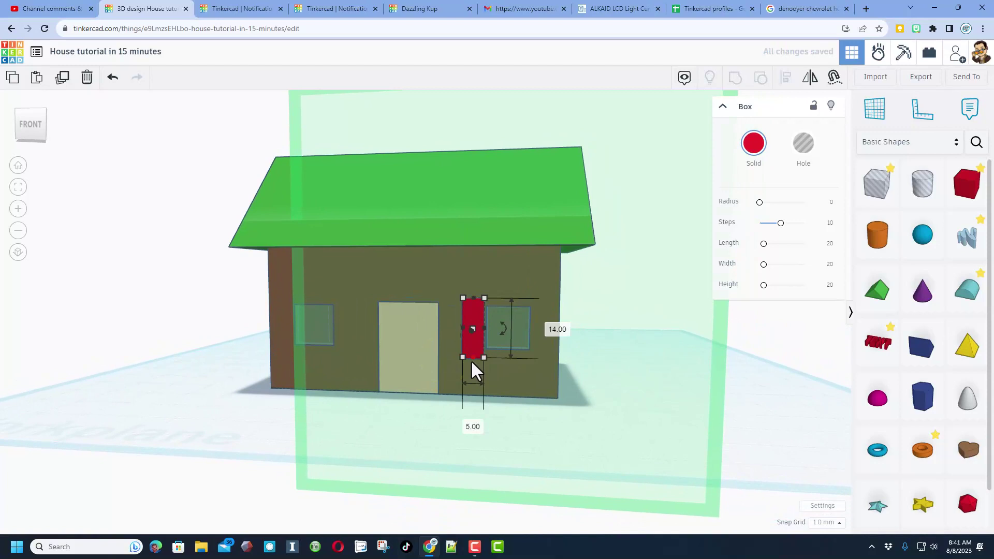
left_click_drag(472, 359, 473, 350)
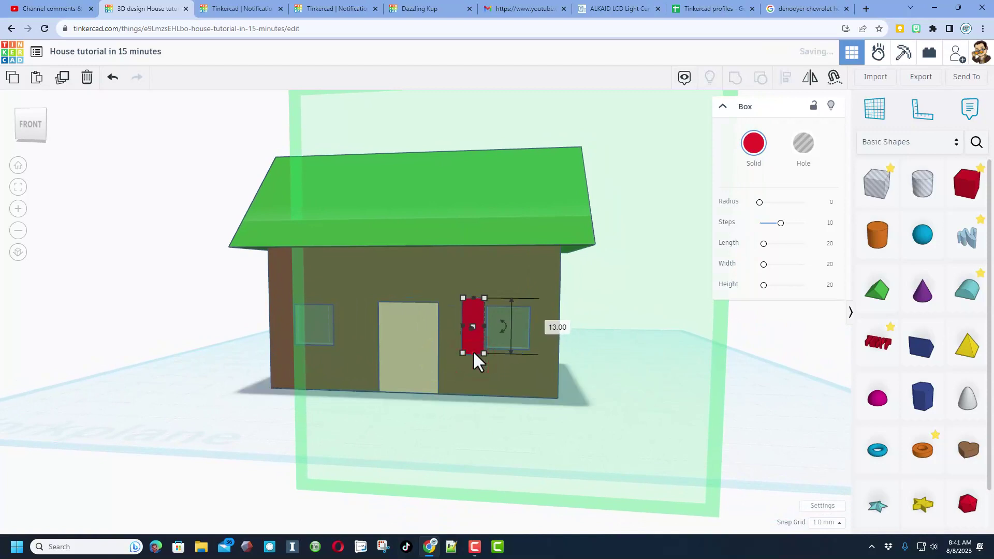
left_click(520, 259)
scroll(491, 339, "up", 3)
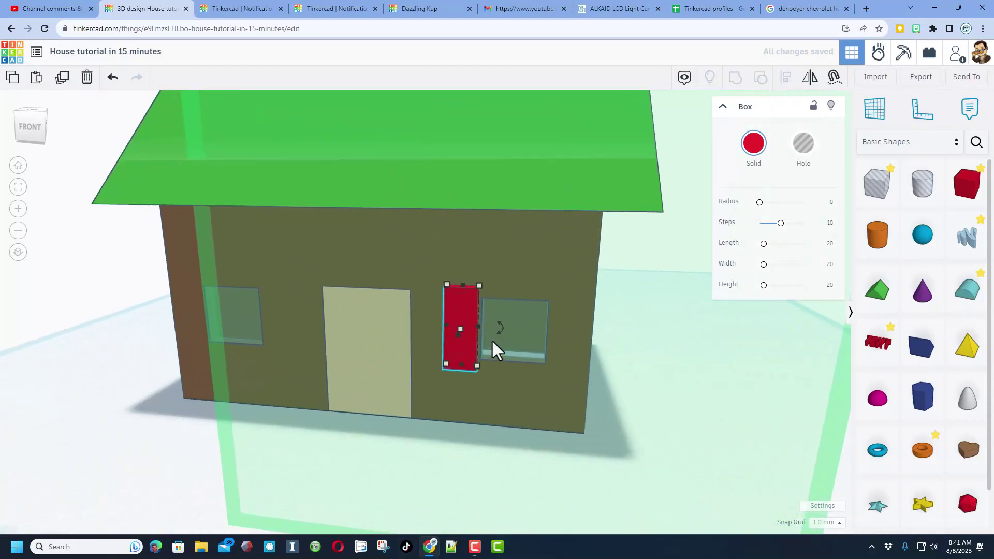
right_click_drag(491, 340, 485, 298)
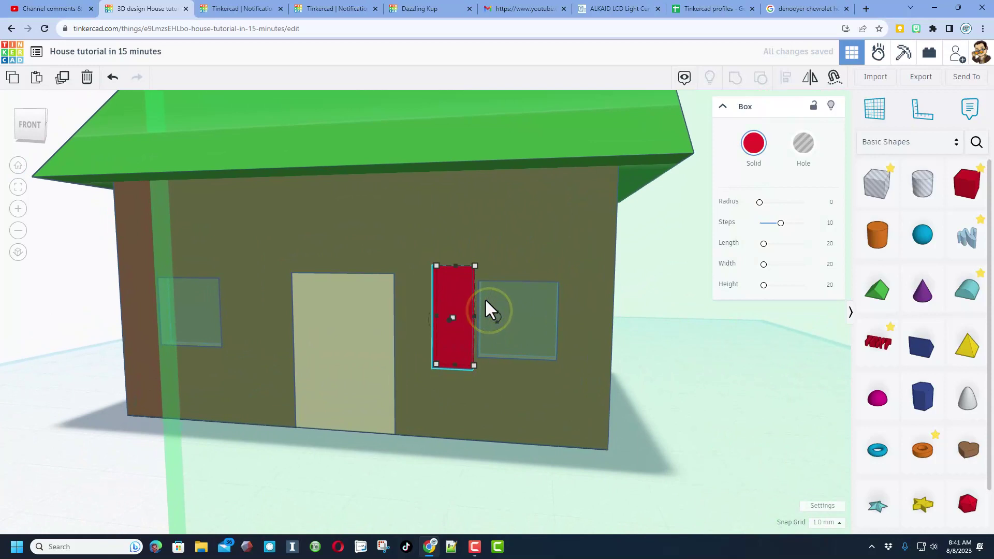
key("Right")
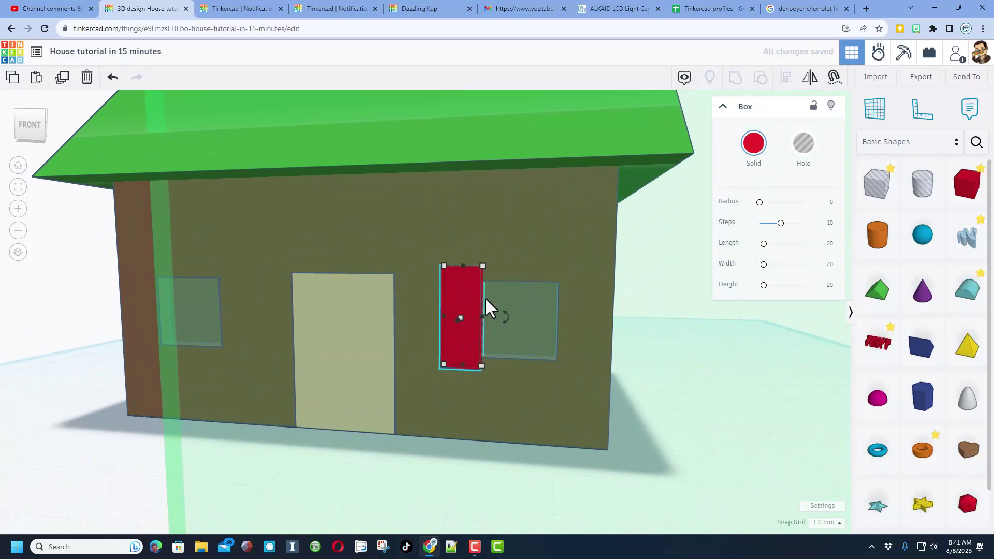
- With a 0.25 mm snap grid, shorten the shutter to 11.75 and fine-tune its position
left_click(813, 533)
left_click(836, 427)
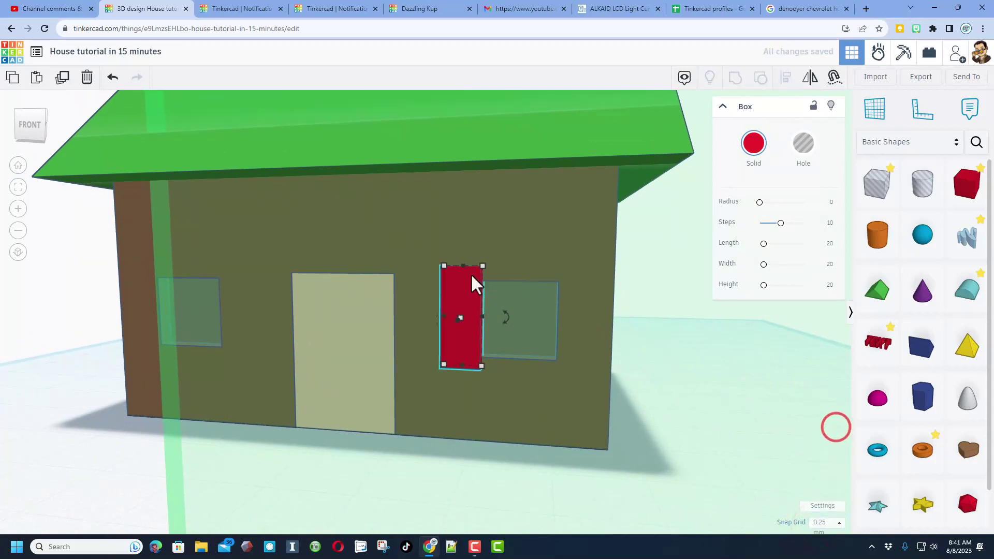
left_click_drag(459, 265, 458, 275)
mouse_move(466, 362)
right_mouse_down()
mouse_move(379, 362)
mouse_move(420, 332)
right_mouse_up()
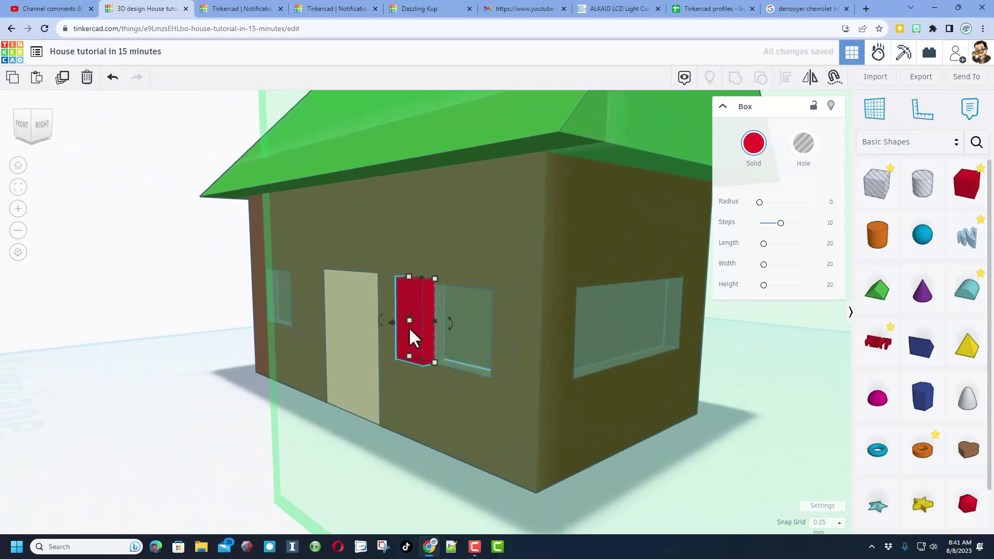
mouse_move(409, 324)
left_mouse_down()
mouse_move(421, 321)
mouse_move(414, 333)
left_mouse_up()
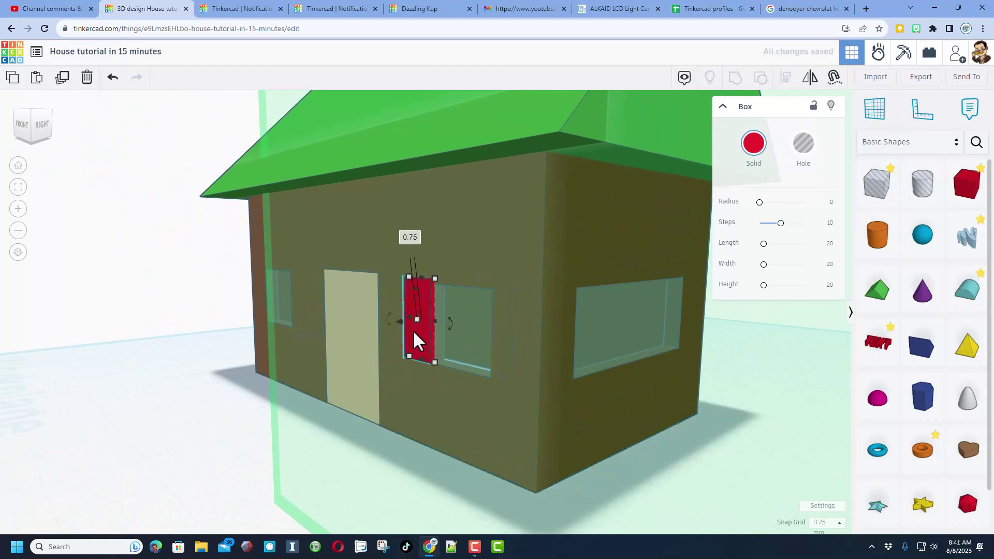
mouse_move(395, 326)
right_mouse_down()
mouse_move(499, 348)
mouse_move(529, 336)
mouse_move(476, 346)
right_mouse_up()
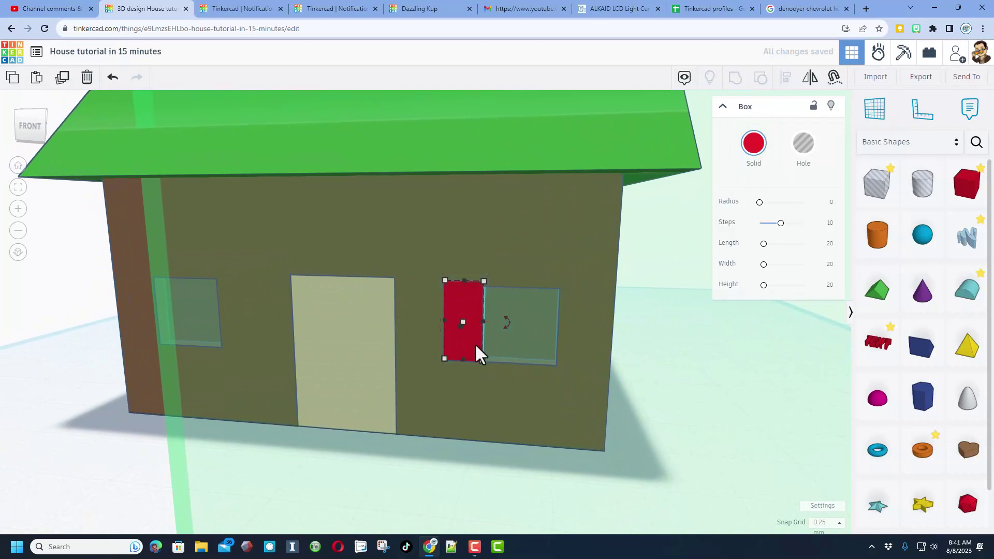
left_click(753, 148)
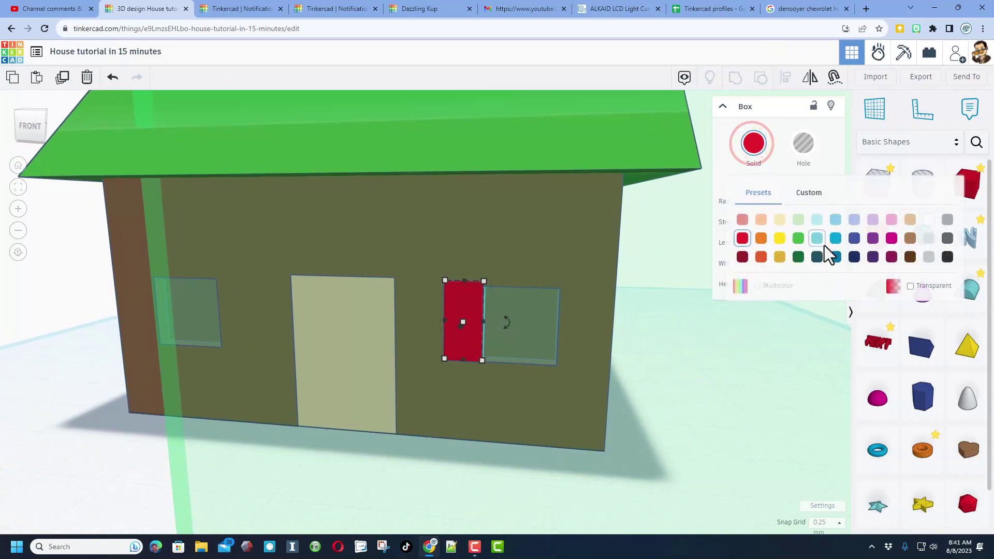
- Color the shutter green, duplicate it, and move the copy to the window's other side at 1.0 mm snap
left_click(798, 238)
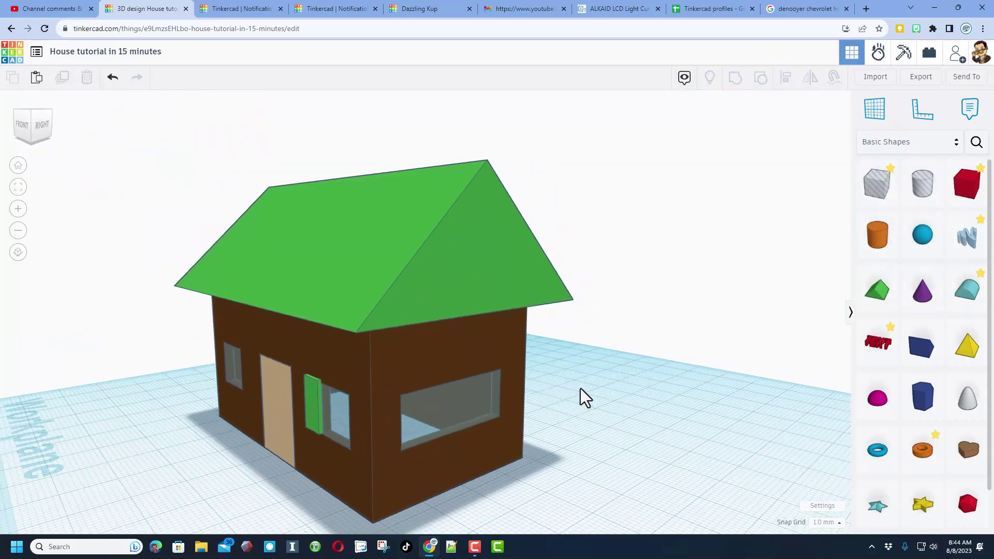
right_click_drag(580, 389, 612, 390)
left_click(368, 421)
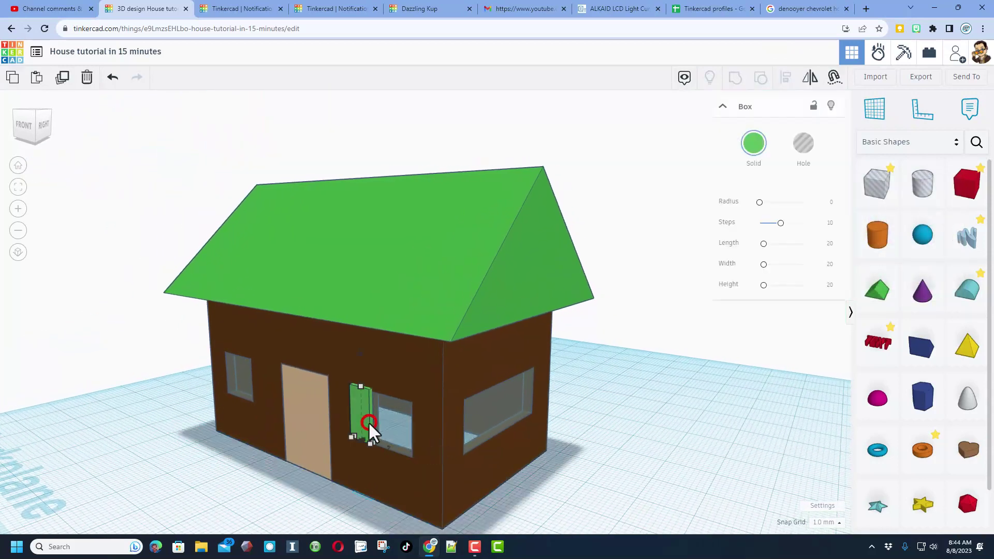
key("ctrl+d")
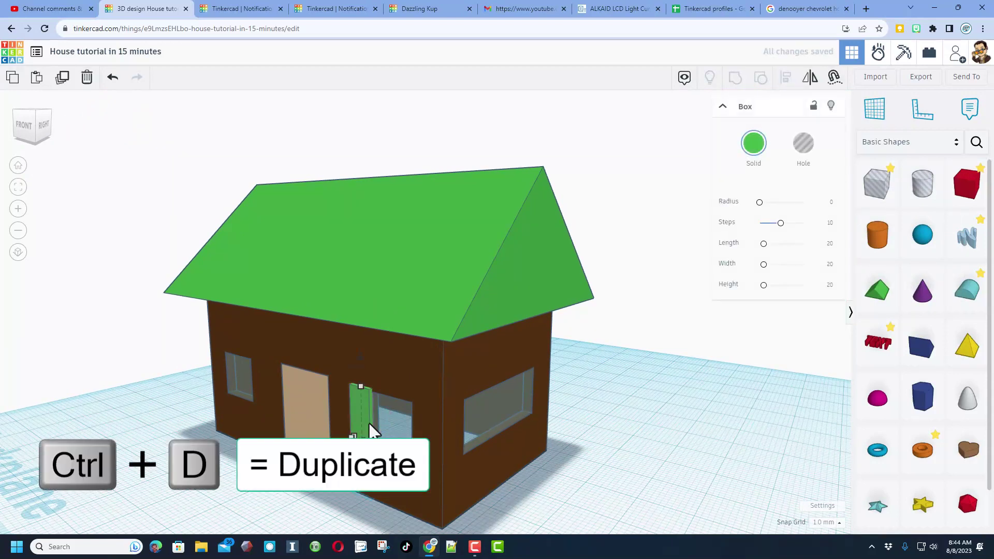
left_click(815, 524)
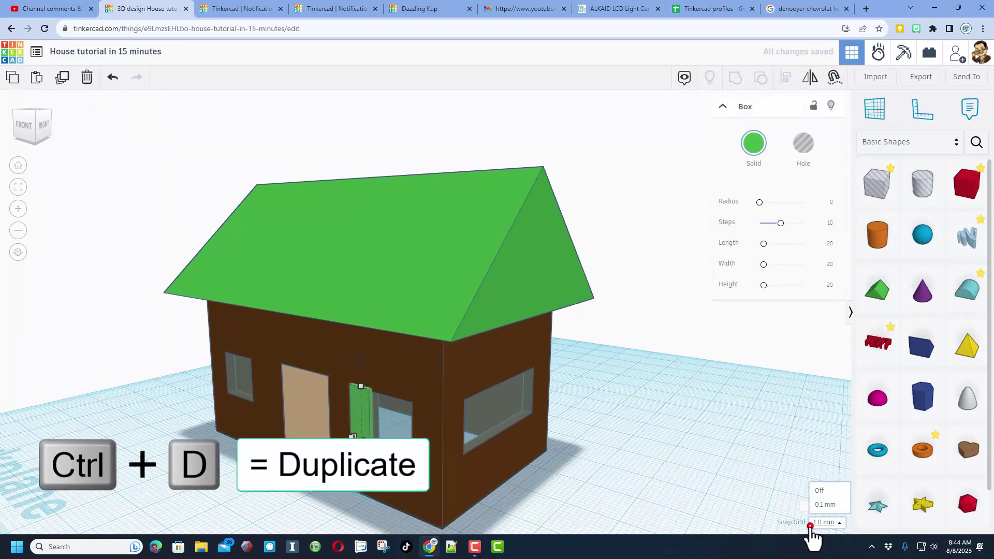
left_click(822, 462)
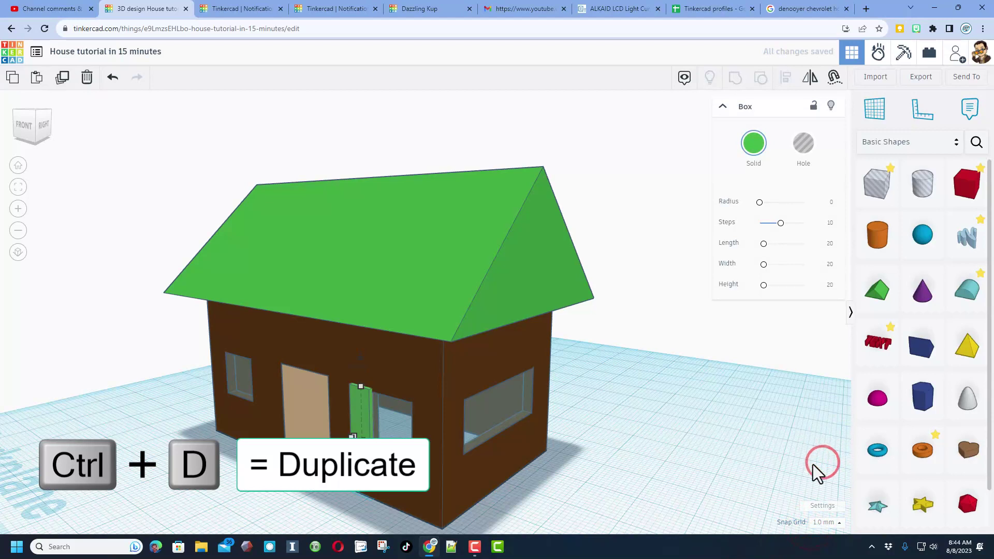
key("Right")
key("Right")
key("Right")
key("Right")
key("Right")
key("Right")
key("Right")
key("Right")
key("Right")
key("Right")
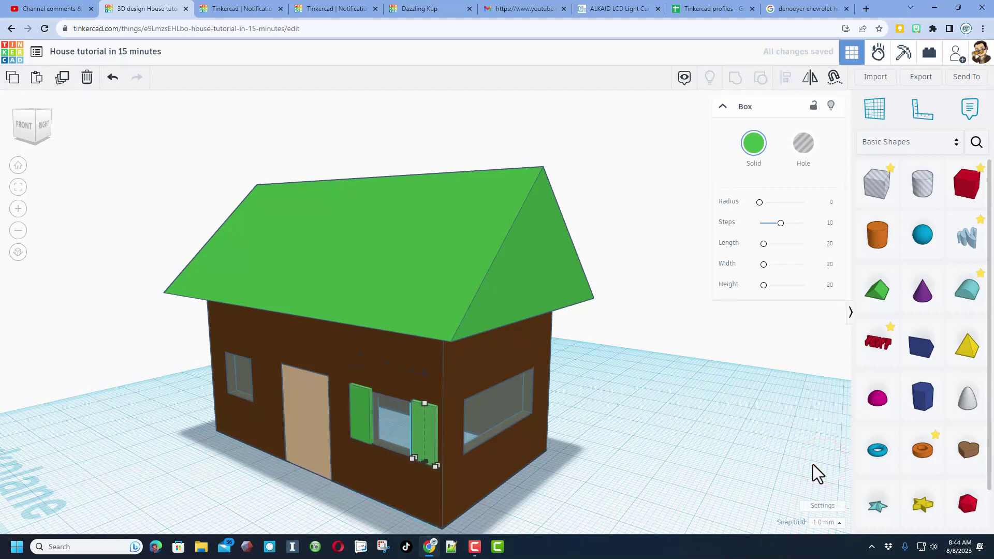
- Nudge the right shutter snug against the window edge using 0.25 mm, then 0.1 mm snap
key("f")
right_click_drag(207, 454, 331, 367)
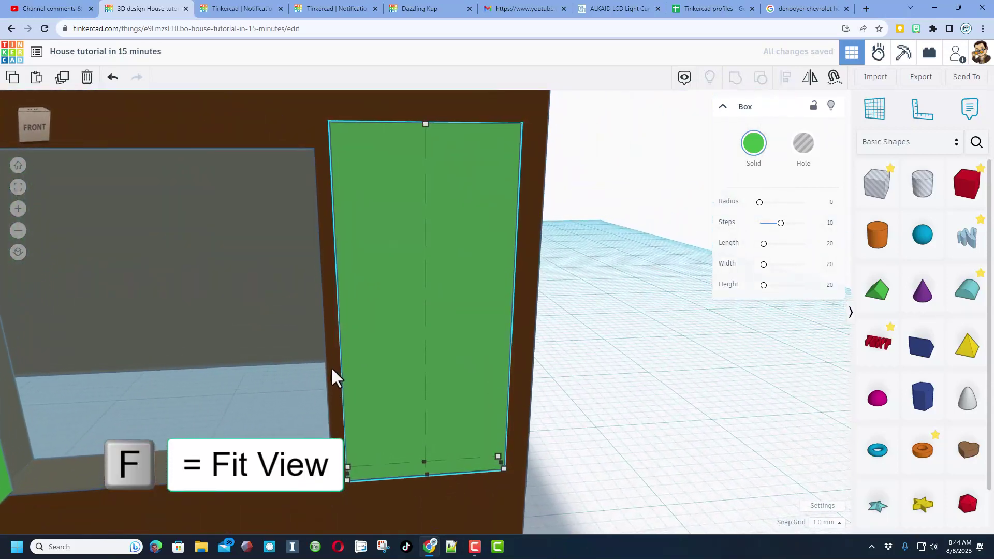
key("Left")
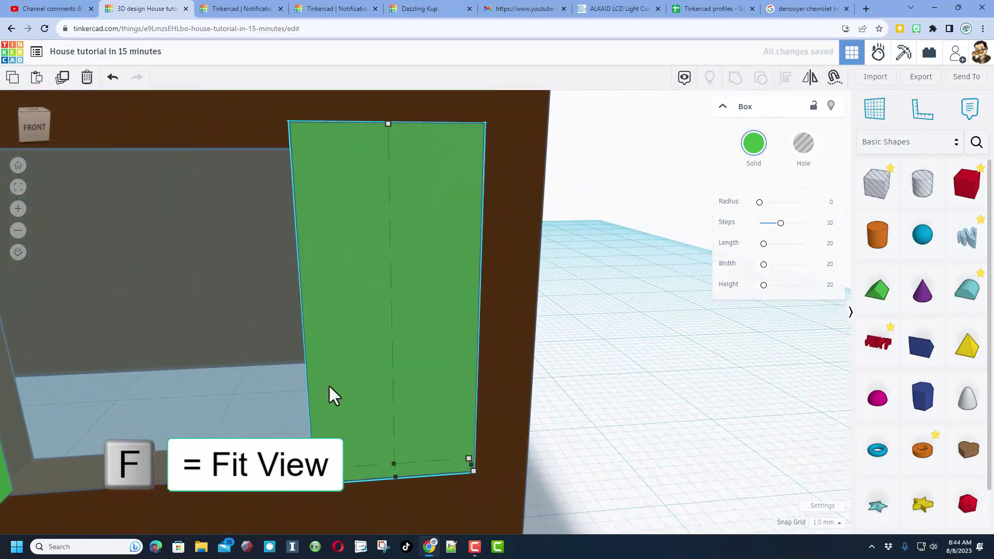
left_click(828, 522)
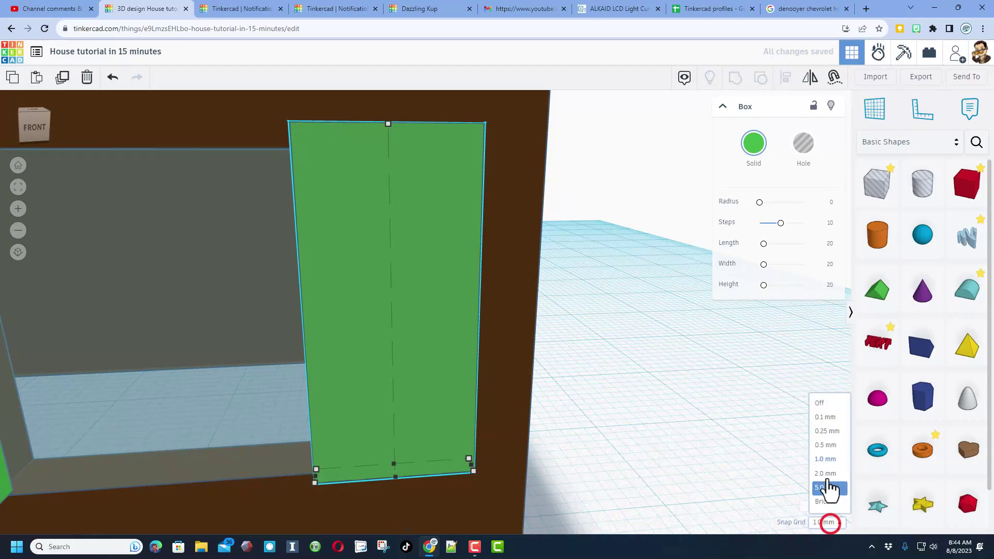
left_click(827, 431)
key("Right")
key("Right")
key("Right")
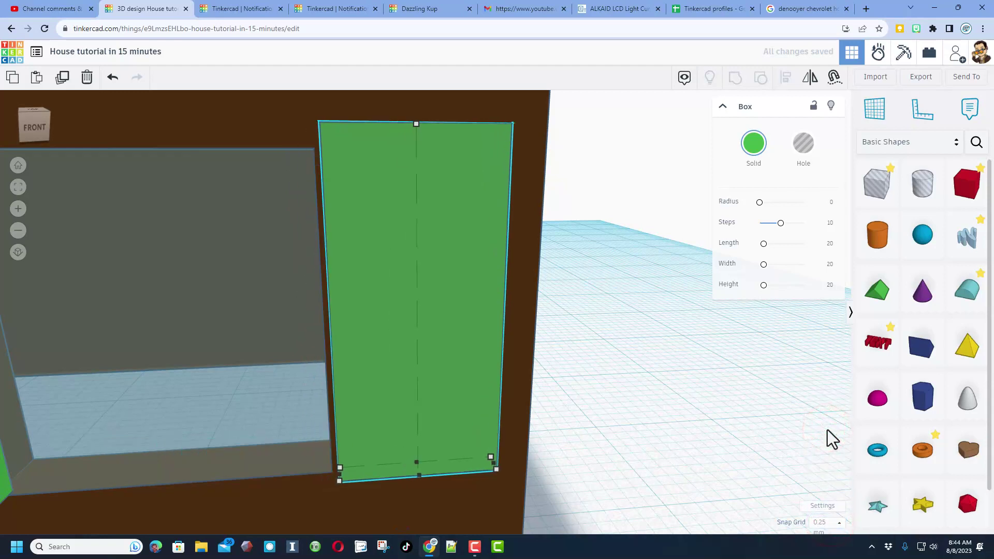
key("Left")
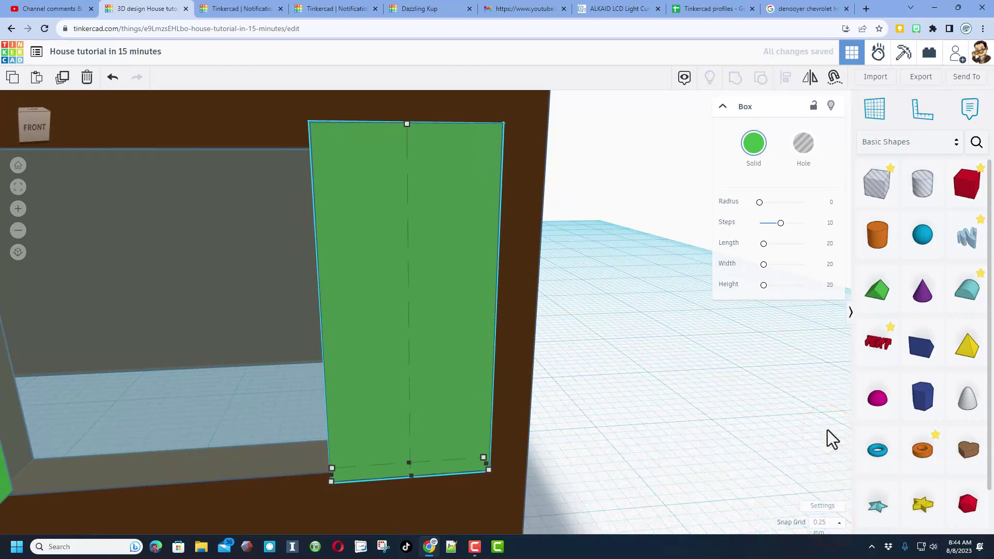
left_click(826, 523)
left_click(827, 421)
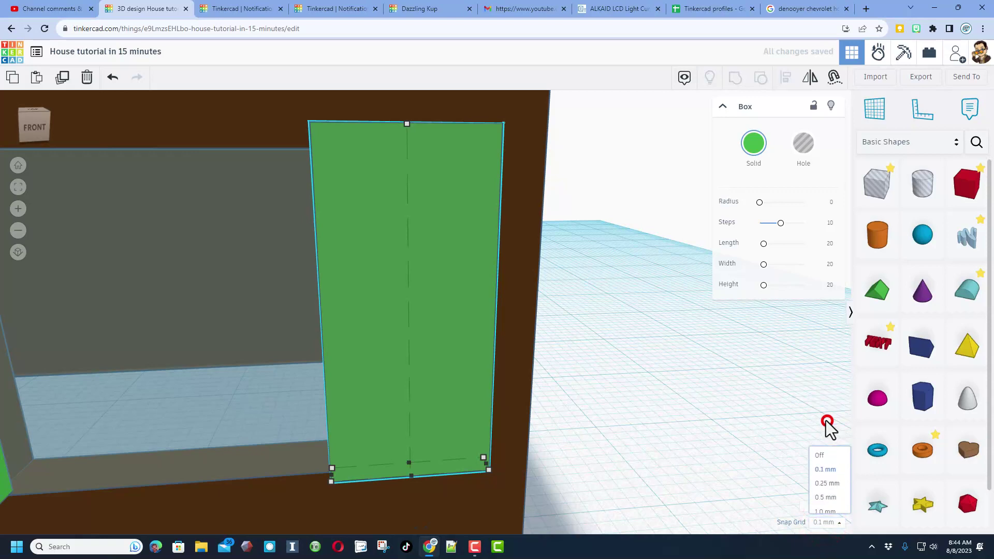
key("Right")
key("Right")
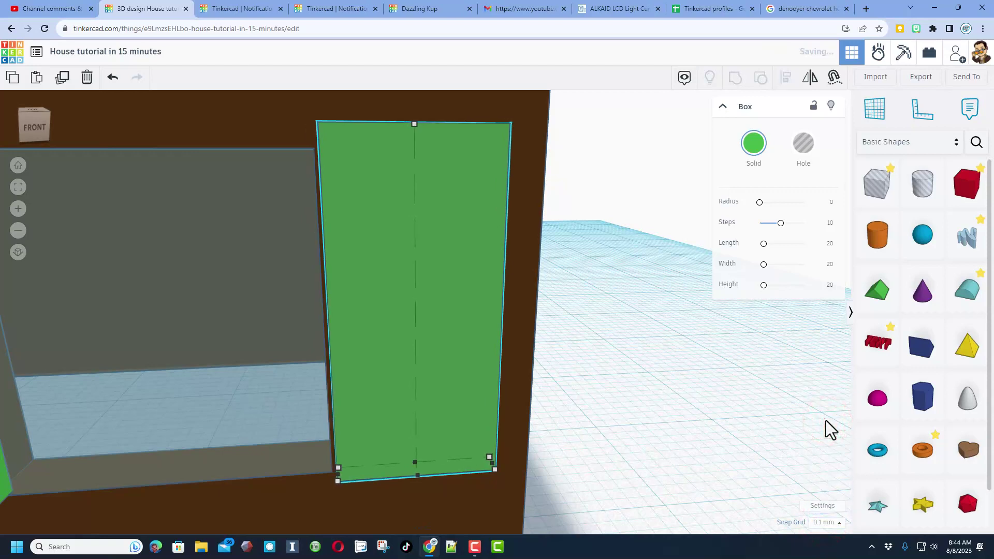
scroll(599, 435, "down", 5)
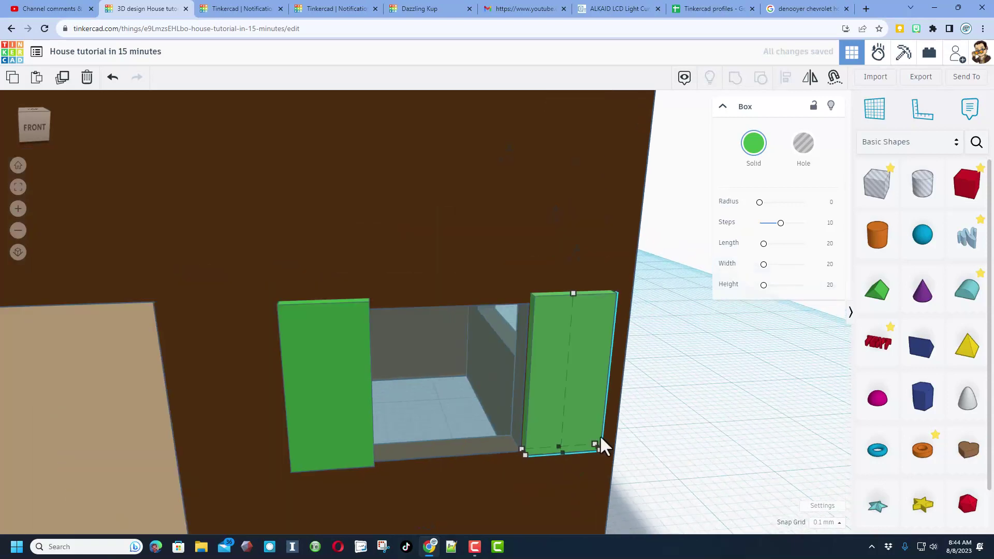
scroll(559, 432, "down", 2)
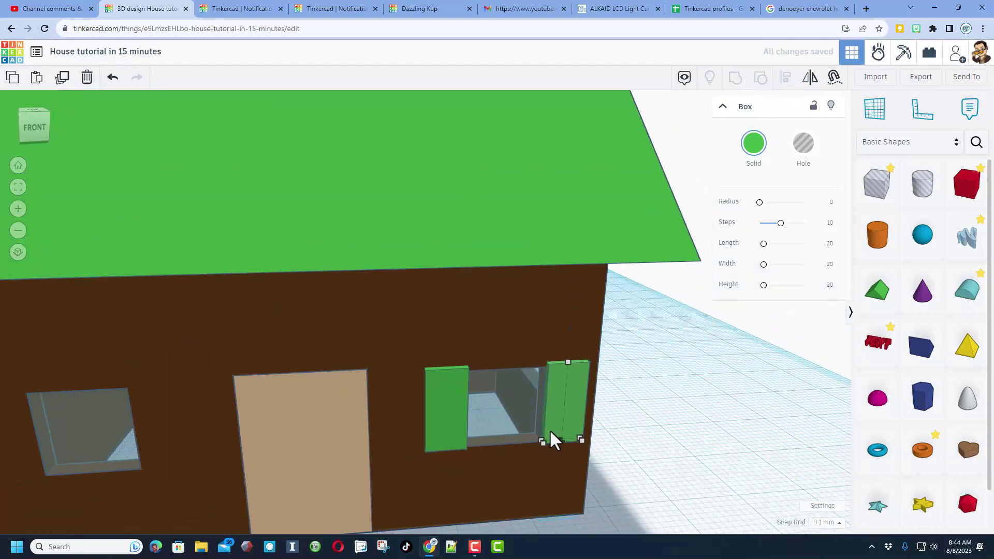
left_click(454, 413, "shift")
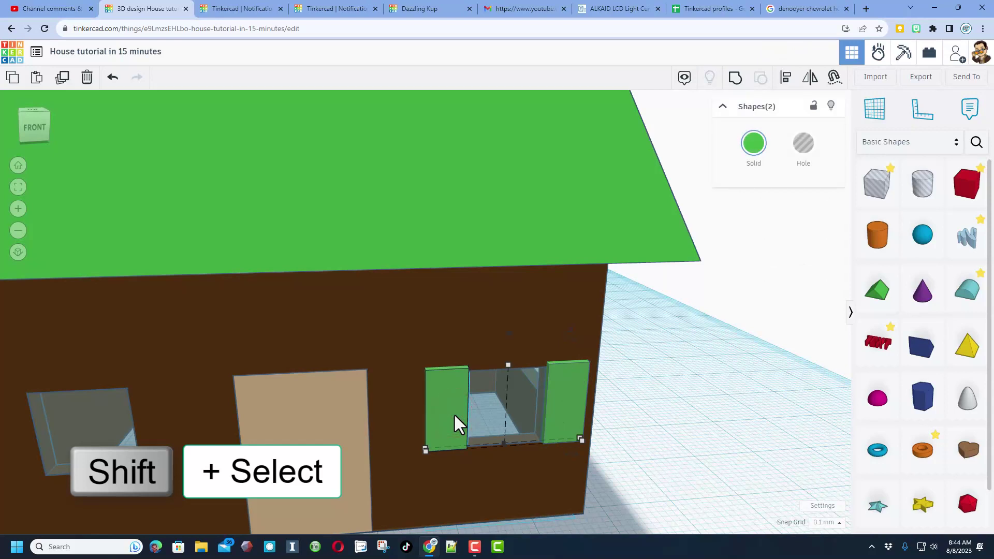
- Duplicate both shutters and shift the copies left to the left window at 1.0 mm snap
key("ctrl+d")
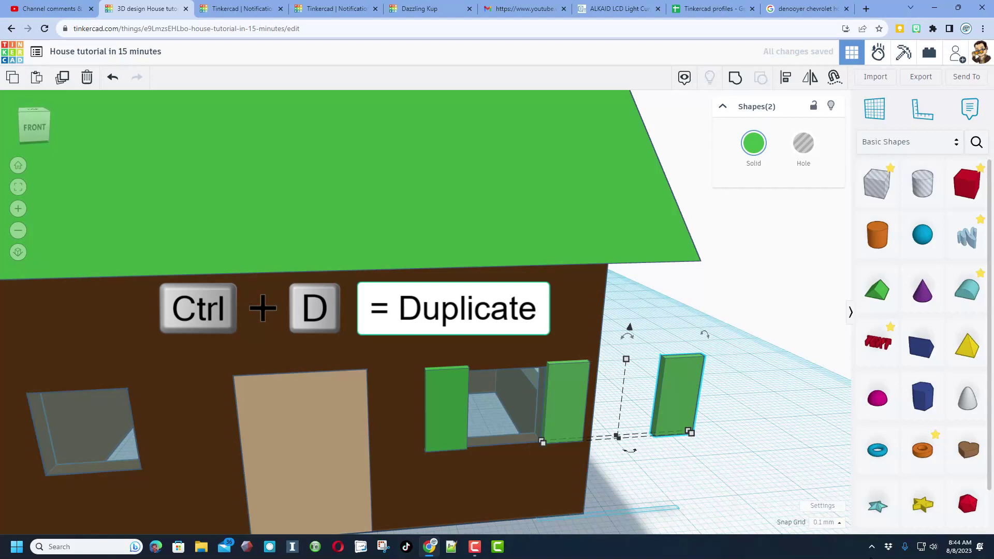
left_click(825, 523)
left_click(823, 460)
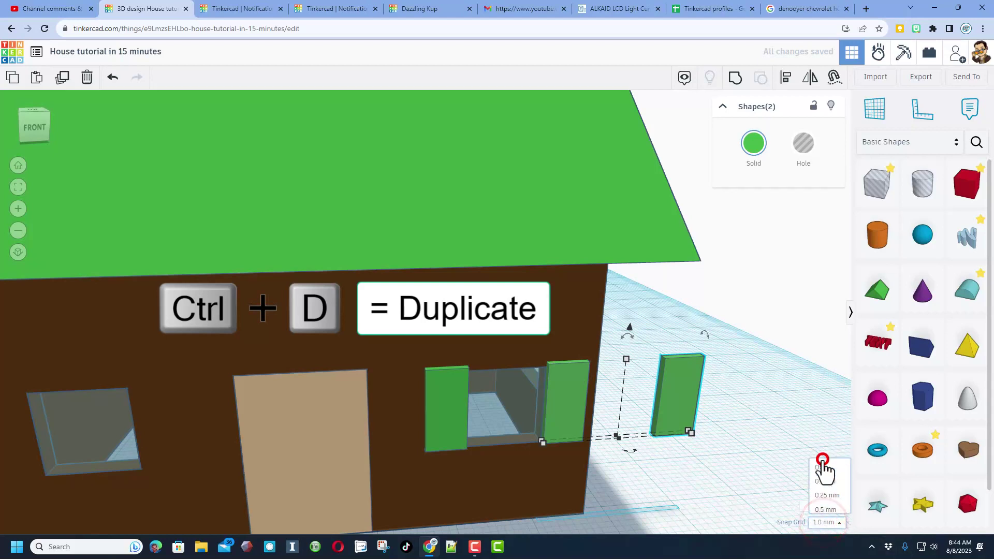
key("shift+Left")
key("shift+Left")
key("shift+Left")
key("shift+Left")
key("shift+Left")
key("shift+Left")
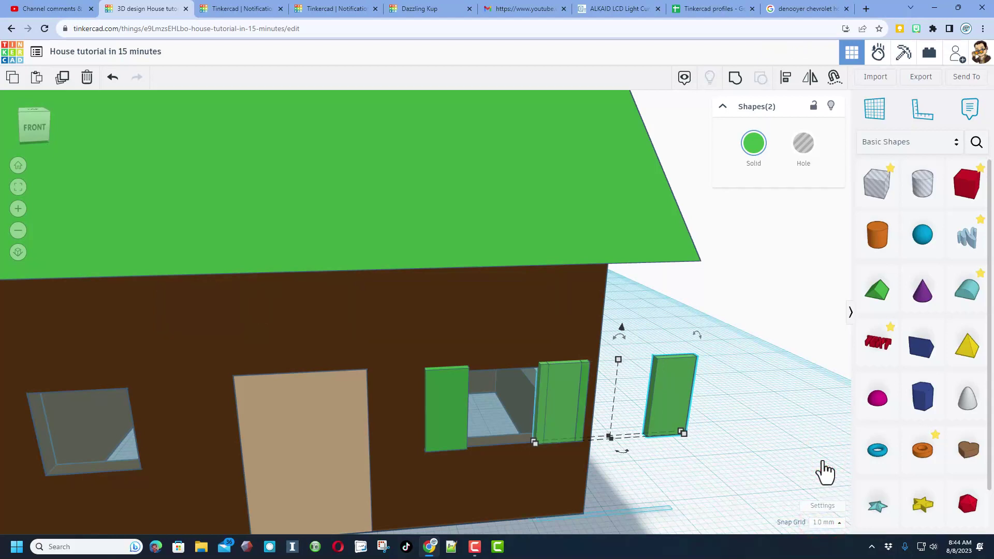
key("shift+Left")
key("shift+Left")
key("shift+Left")
key("shift+Left")
key("shift+Left")
key("shift+Left")
key("shift+Left")
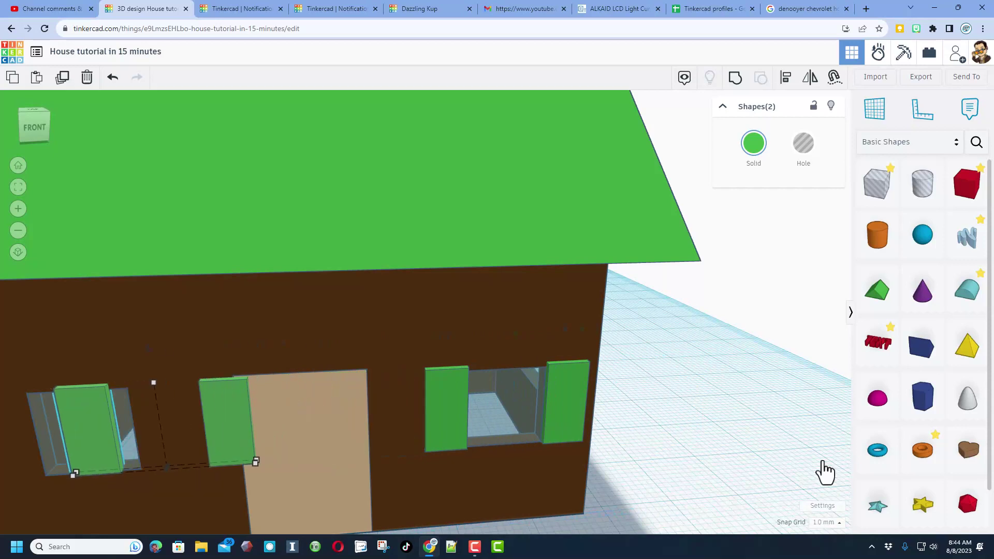
key("shift+Left")
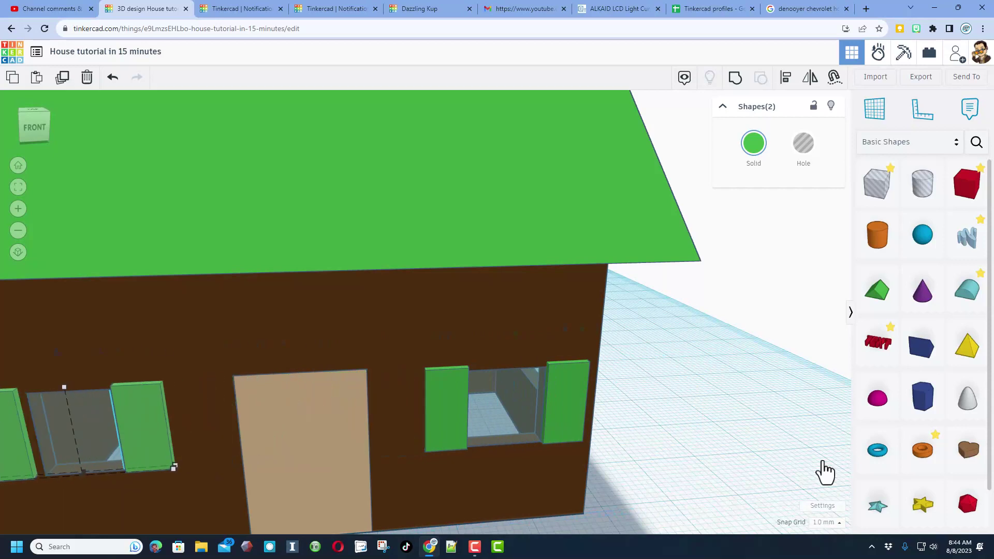
key("f")
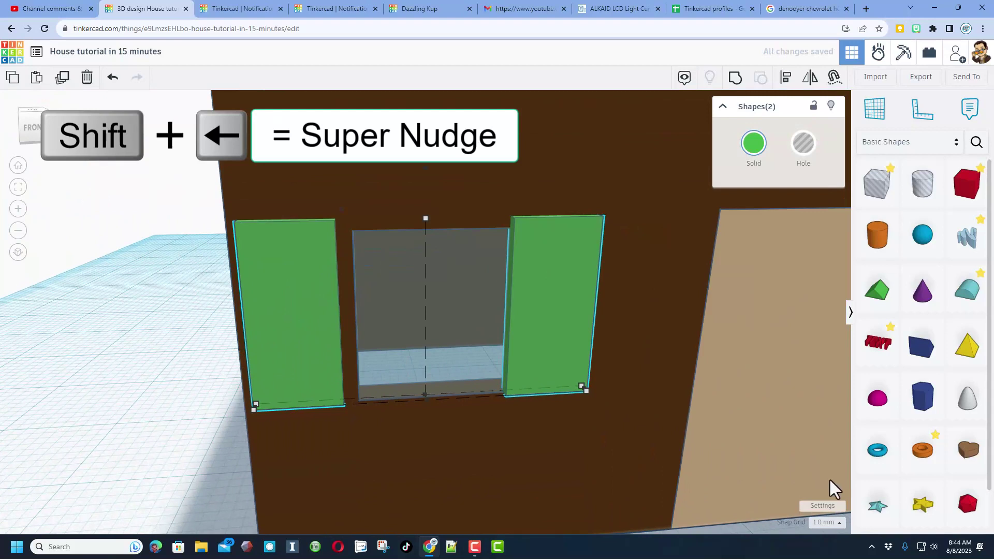
- Fine-tune the copied shutters around the left window with a 0.1 mm snap grid
left_click(828, 528)
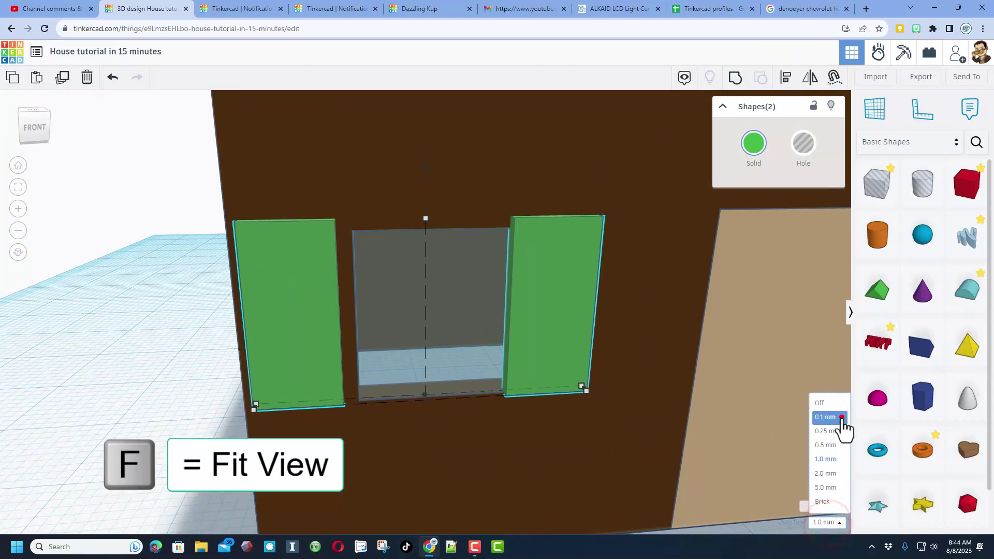
left_click(841, 420)
key("Right")
key("Right")
key("Right")
key("Right")
key("Right")
key("Right")
key("Right")
key("Right")
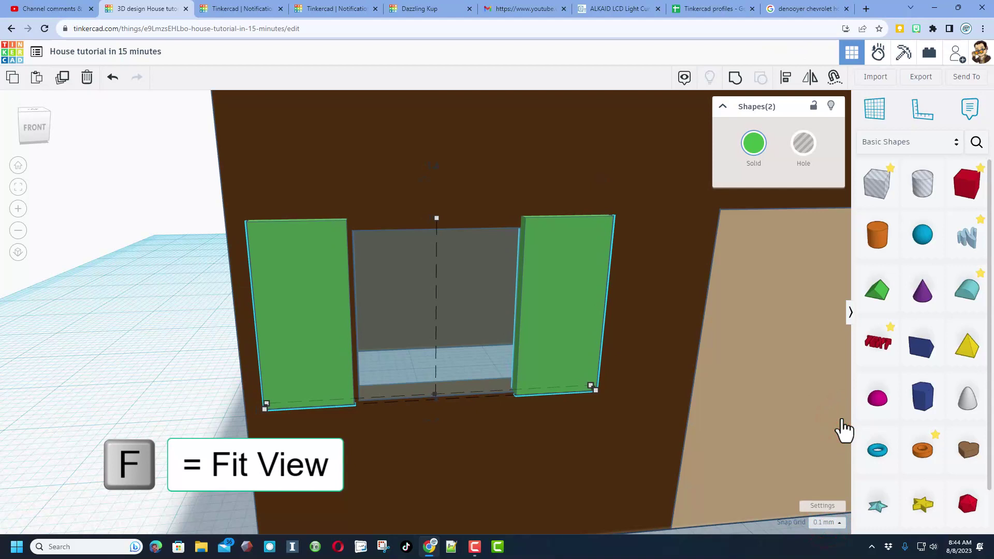
key("ctrl+z")
right_click_drag(528, 426, 509, 434)
left_click(508, 434)
scroll(476, 387, "down", 8)
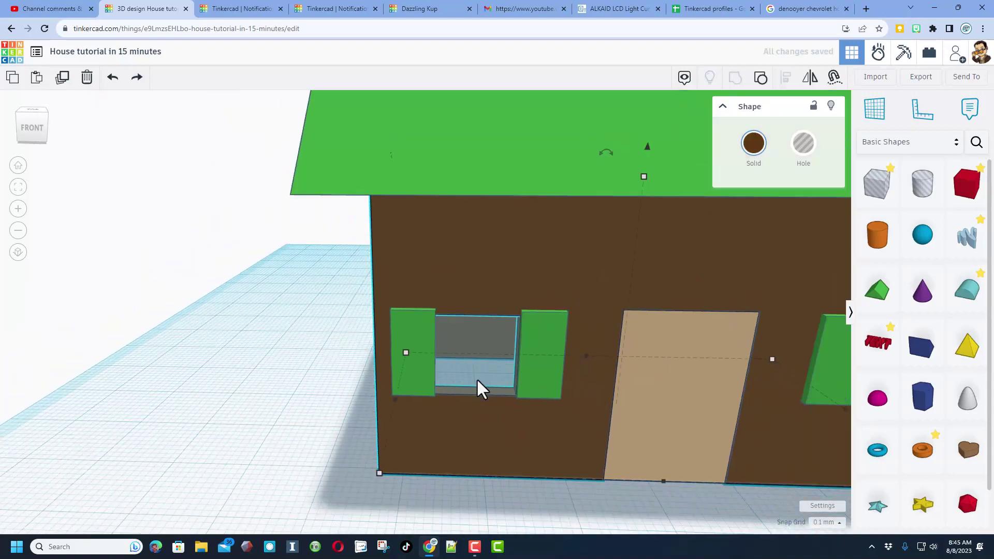
- Duplicate the right window's right shutter and turn on Cruise to place it on the side wall
scroll(541, 418, "down", 3)
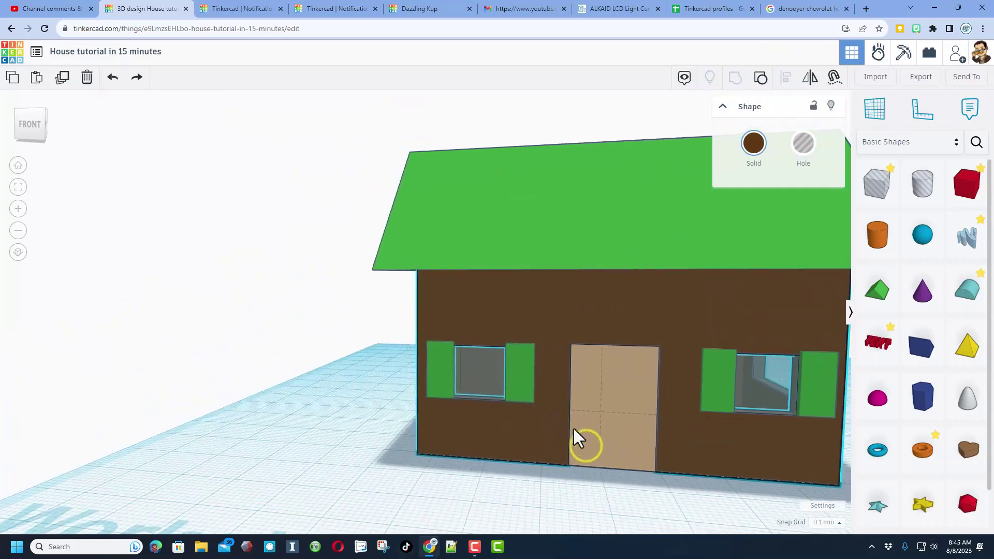
right_click_drag(573, 429, 673, 430)
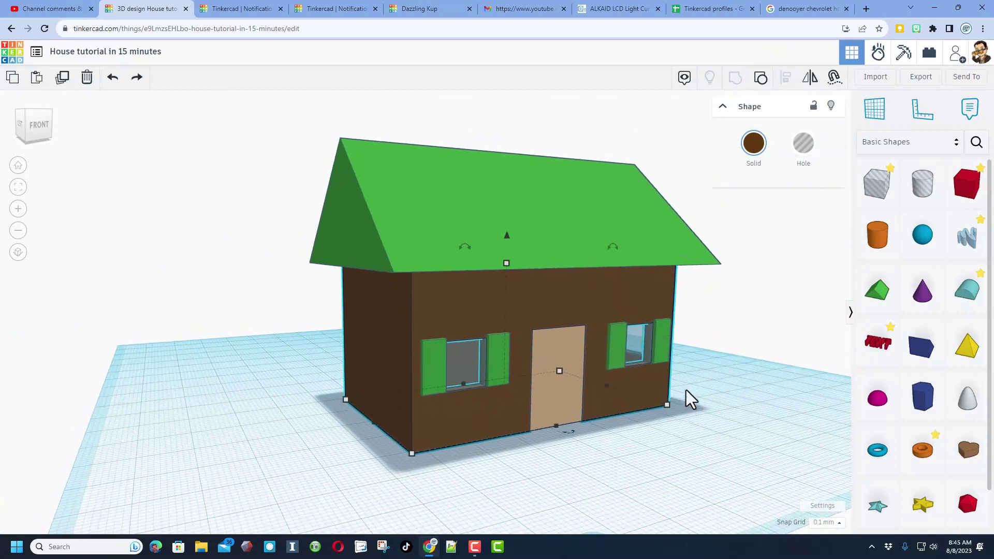
left_click(706, 415)
left_click(671, 344)
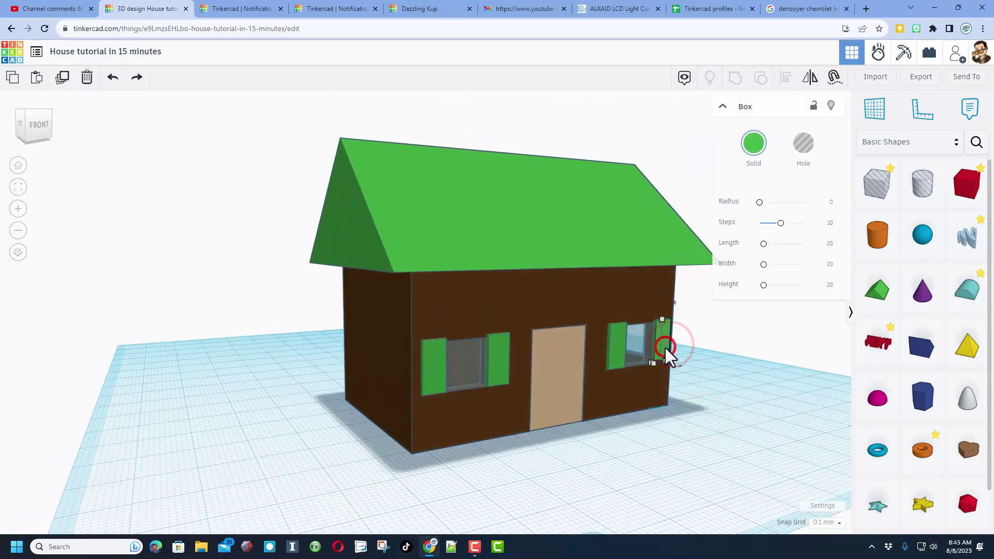
key("f")
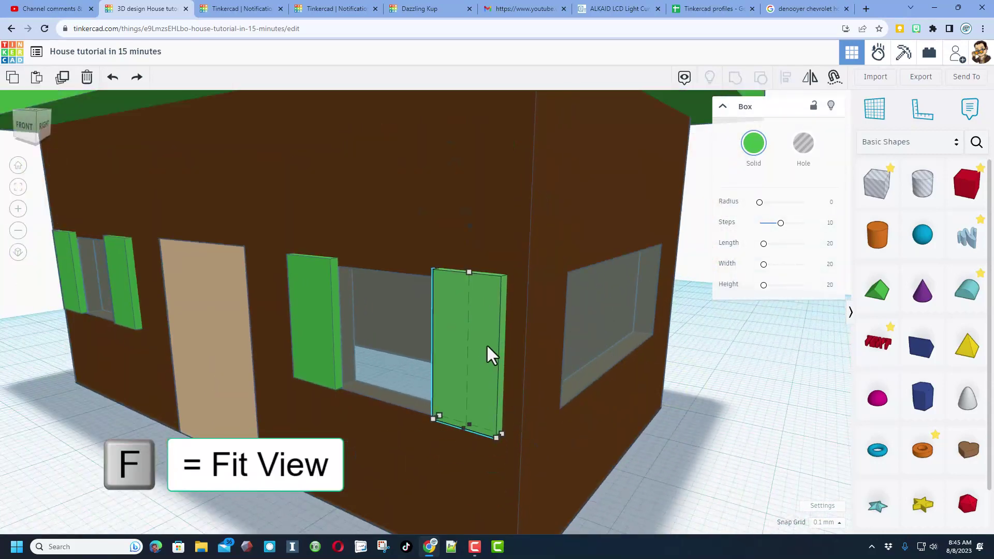
key("ctrl+d")
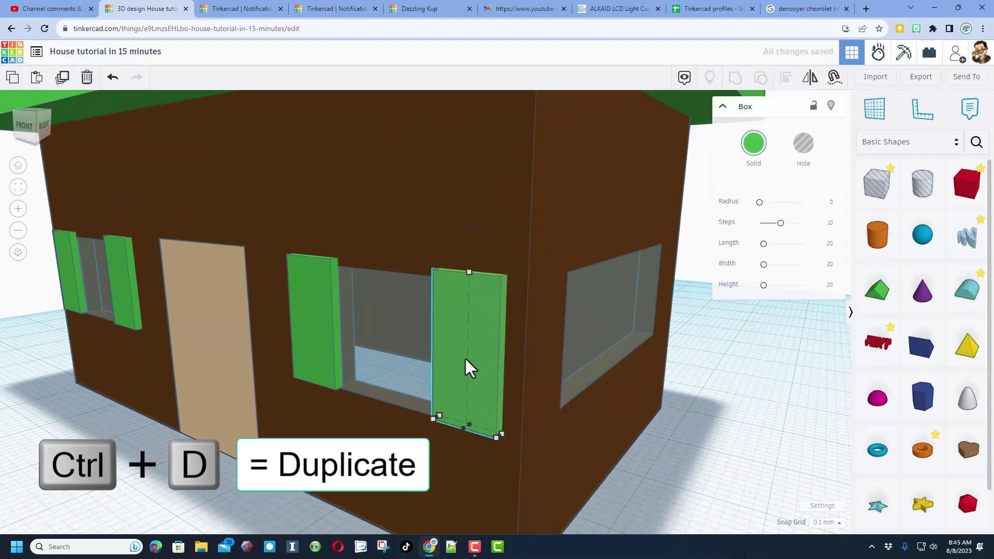
left_click(833, 77)
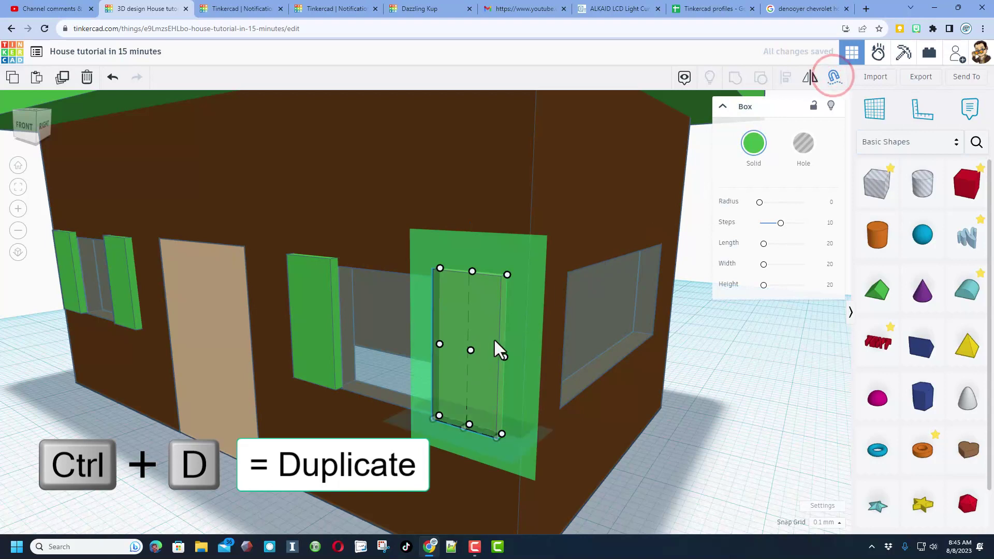
- Move the copied shutter onto the house's right side wall and reset the workplane to the floor
key("c")
left_click_drag(468, 348, 566, 344)
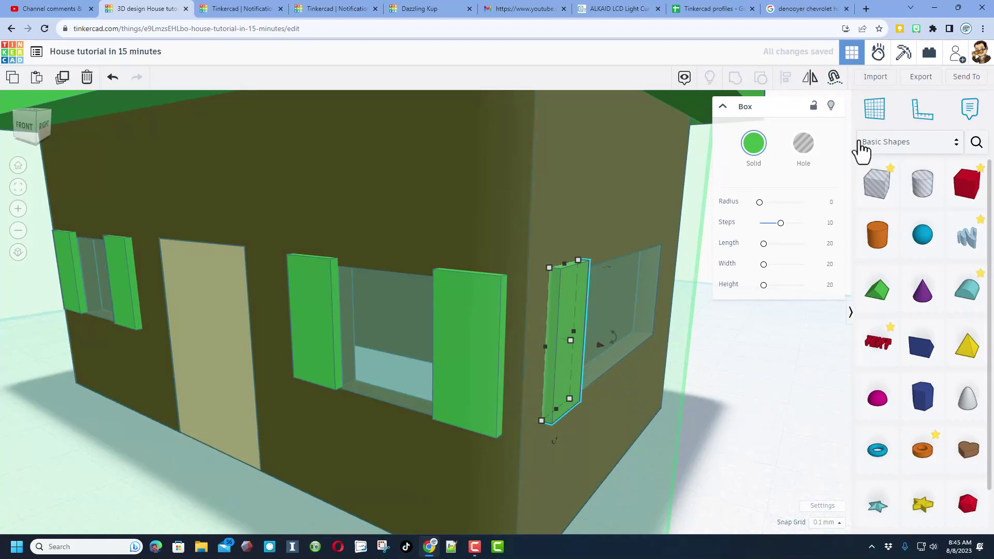
left_click(874, 110)
left_click(725, 434)
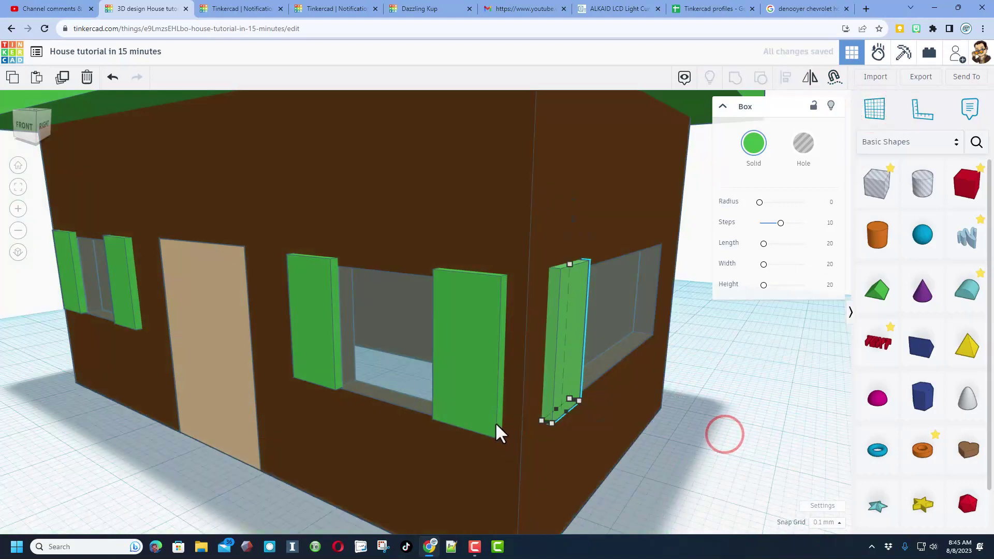
- Align the front-right shutter with its window
left_click(489, 405, "shift")
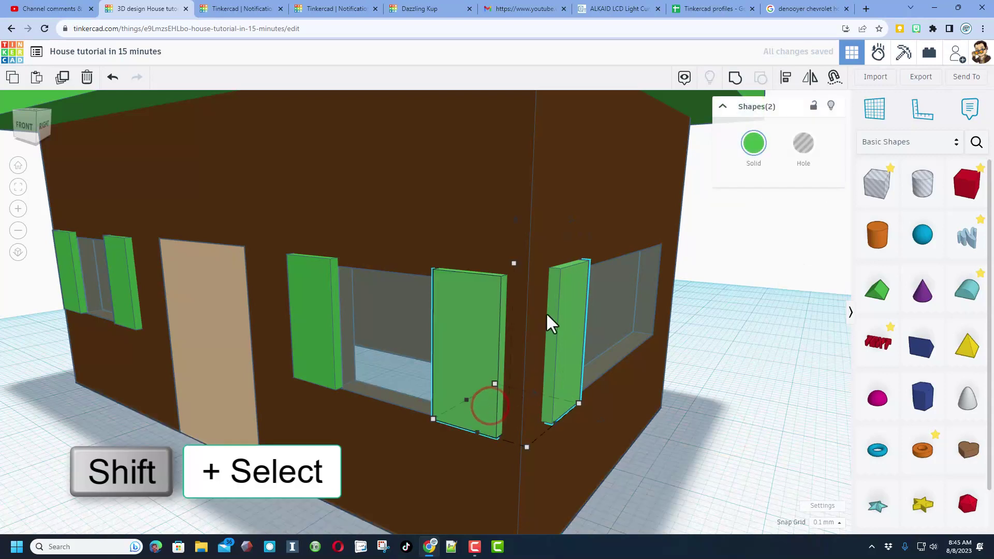
left_click(786, 78)
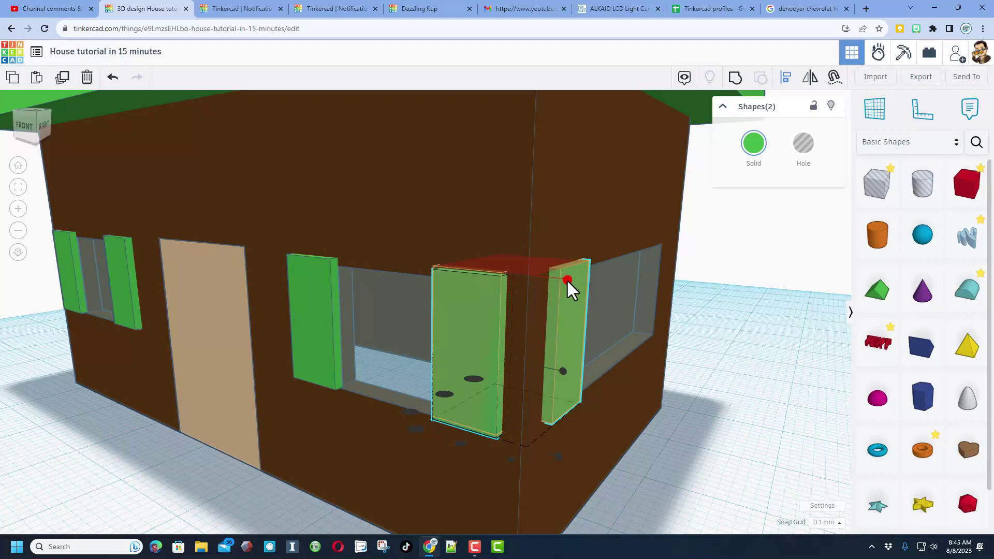
left_click(567, 280)
key("ctrl+z")
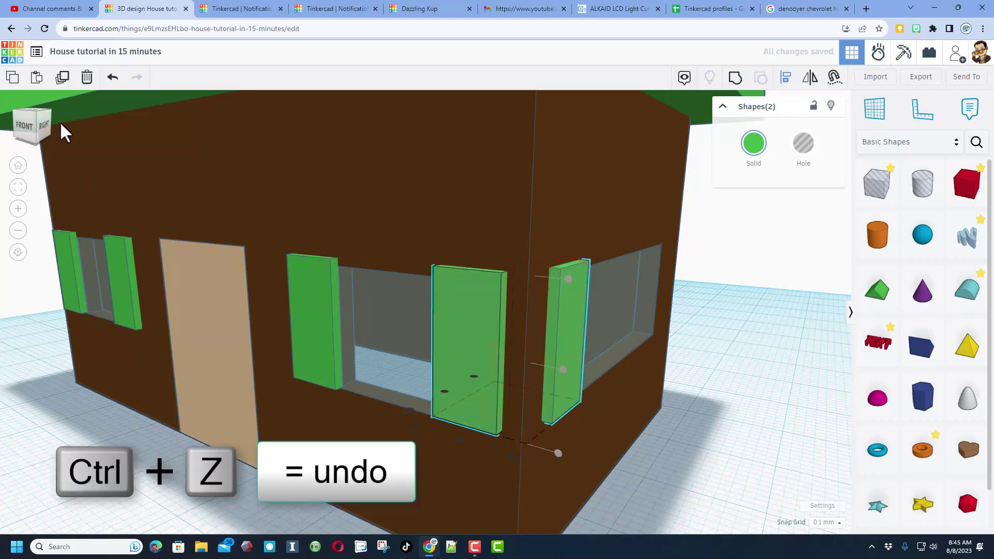
left_click(113, 77)
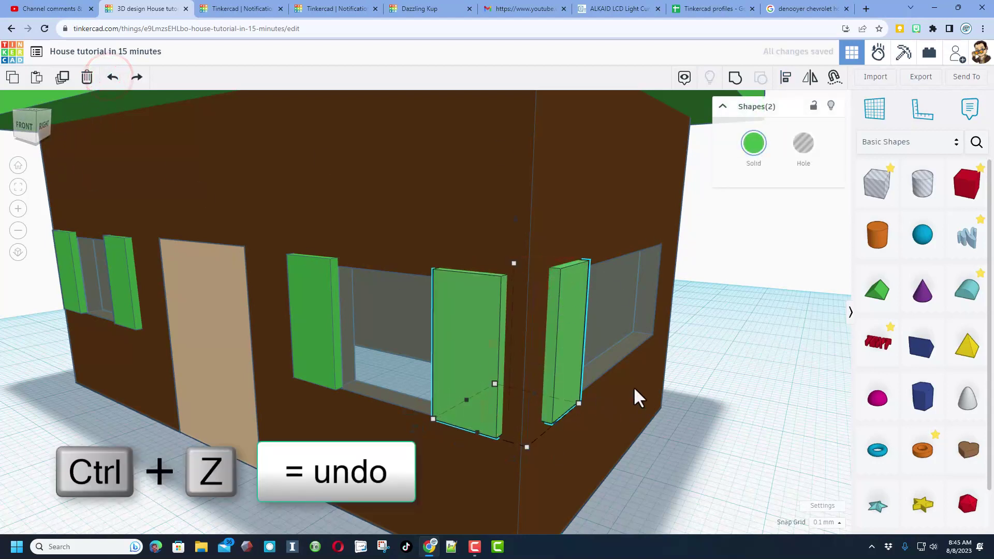
left_click(786, 78)
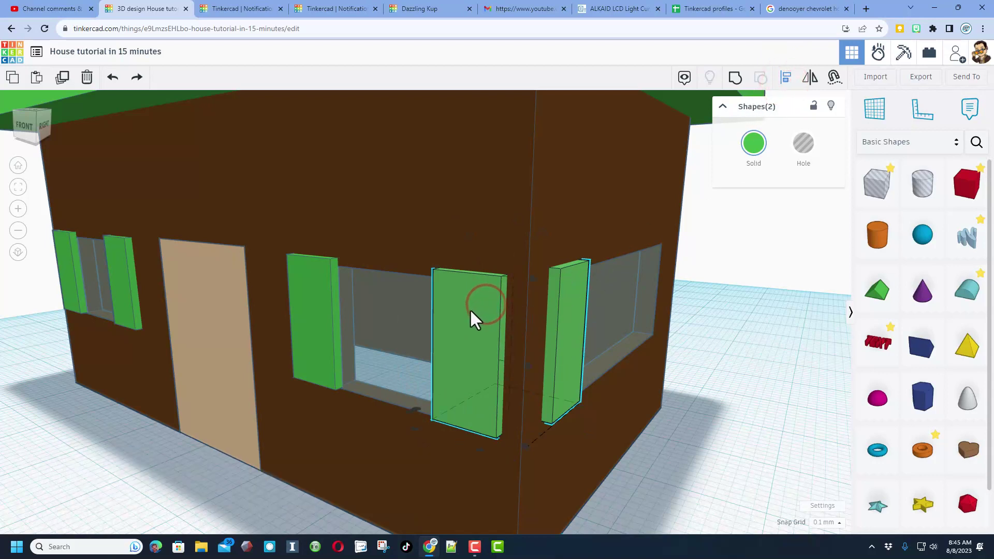
left_click(531, 280)
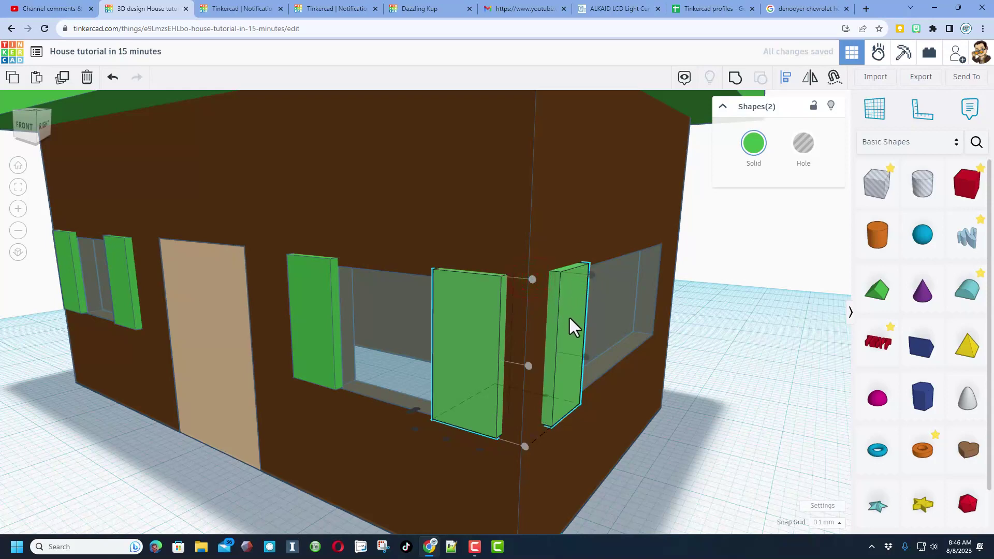
- Duplicate the side window's shutter and shift the copy past the window's right edge
scroll(584, 366, "down", 5)
mouse_move(657, 407)
right_mouse_down()
mouse_move(535, 421)
mouse_move(499, 405)
mouse_move(645, 406)
right_mouse_up()
left_click(646, 405)
left_click(382, 371)
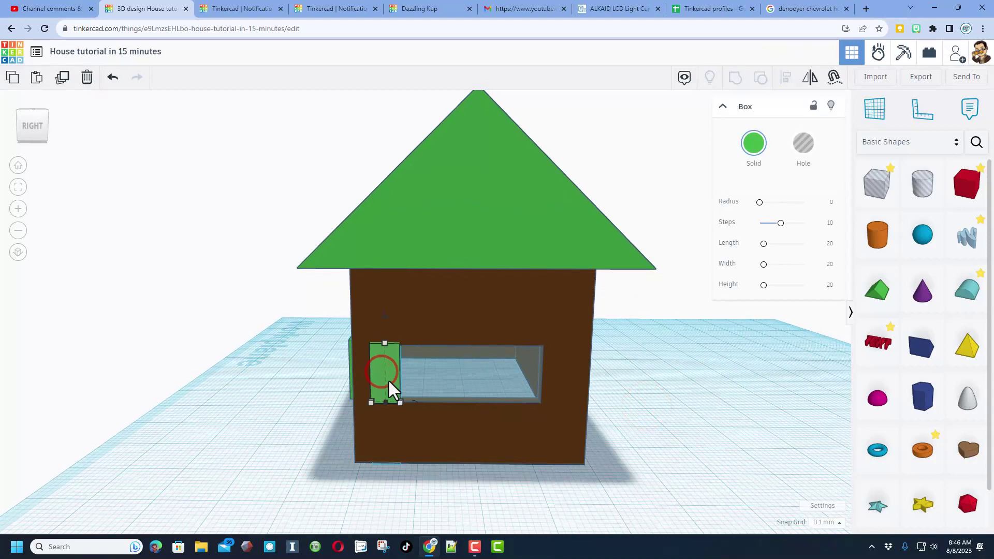
key("ctrl+d")
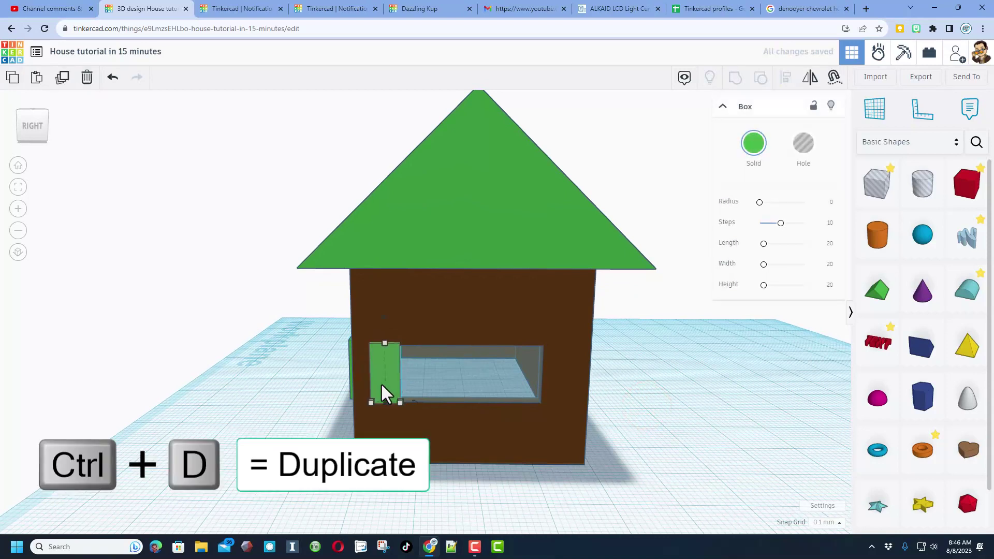
key("Right")
key("Right")
key("Right")
key("Right")
key("Right")
key("Right")
key("Right")
key("Right")
key("shift+Right")
key("shift+Right")
key("shift+Right")
key("shift+Right")
key("shift+Right")
key("shift+Right")
key("shift+Right")
key("shift+Right")
key("shift+Right")
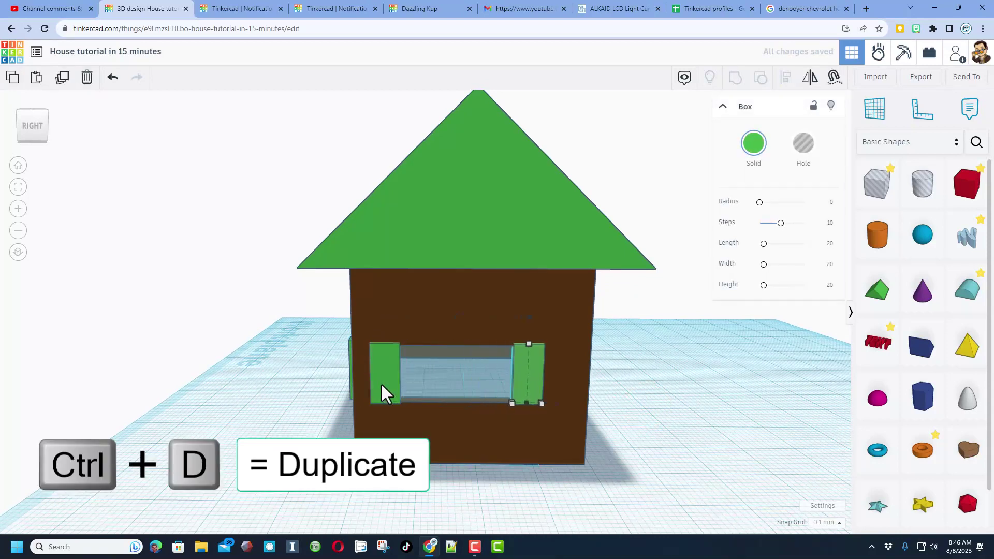
key("shift+Right")
key("shift+Right")
key("shift+Right")
key("shift+Right")
key("shift+Right")
key("shift+Right")
key("shift+Right")
key("shift+Right")
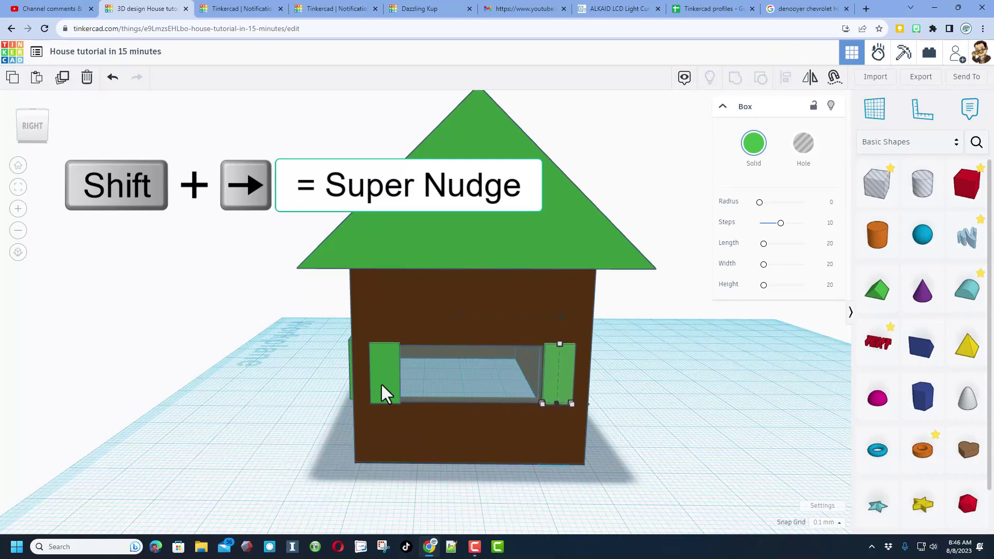
right_click_drag(380, 393, 342, 363)
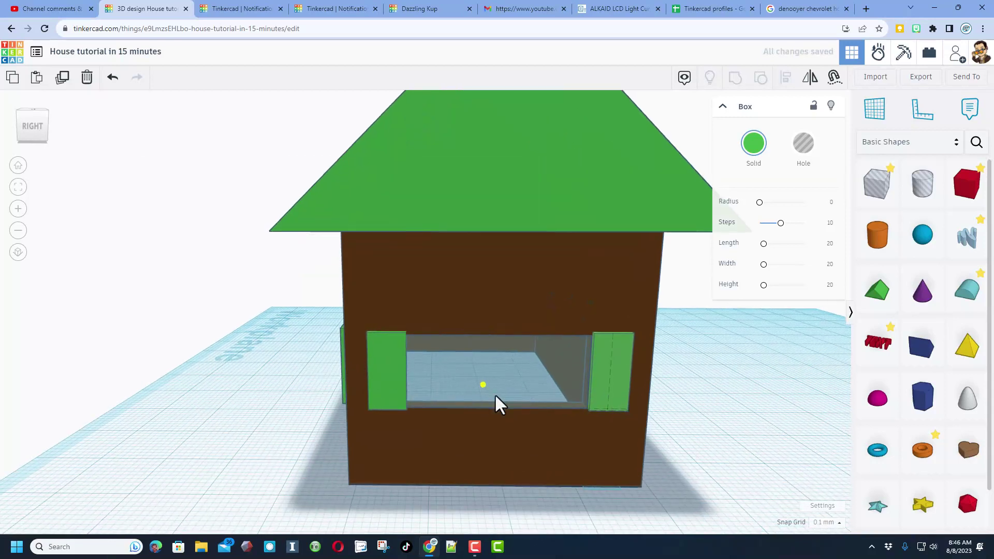
right_click_drag(482, 385, 313, 371)
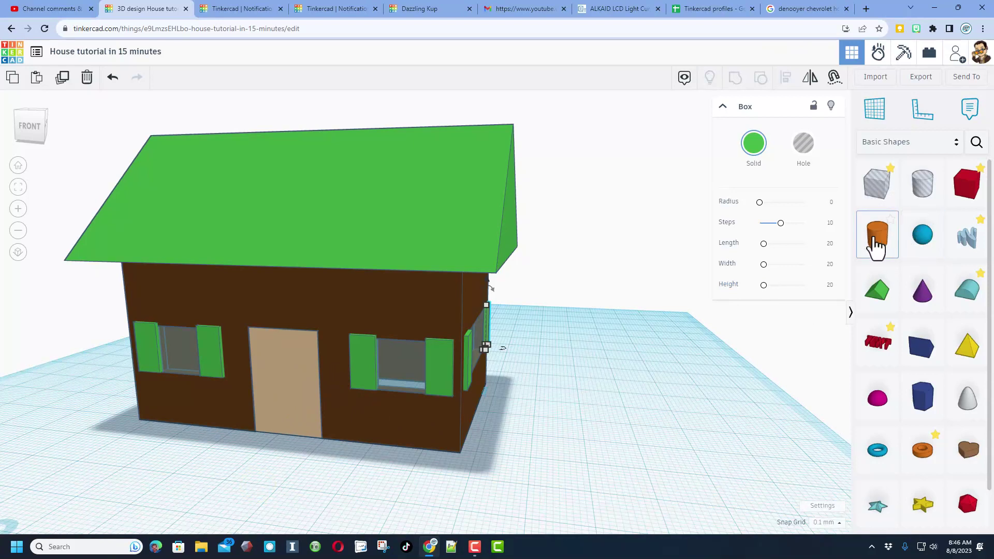
- Add a 64-sided cylinder on the door and shrink it proportionally to about 3 mm
left_click_drag(876, 243, 319, 322)
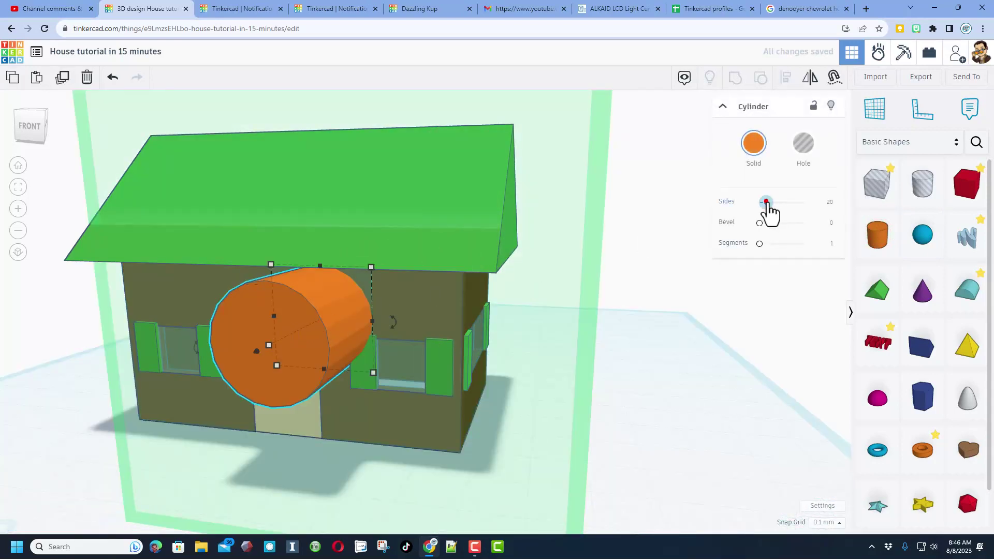
left_click_drag(767, 202, 826, 204)
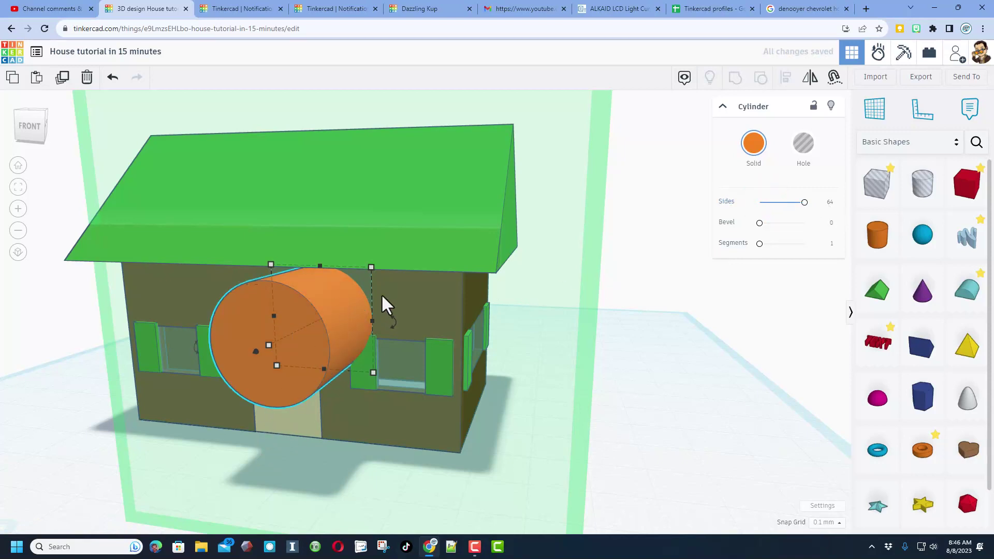
left_click_drag(371, 267, 291, 358, "shift")
- Set the knob cylinder's diameter to 2 mm and nudge it into place on the door
left_click(279, 278)
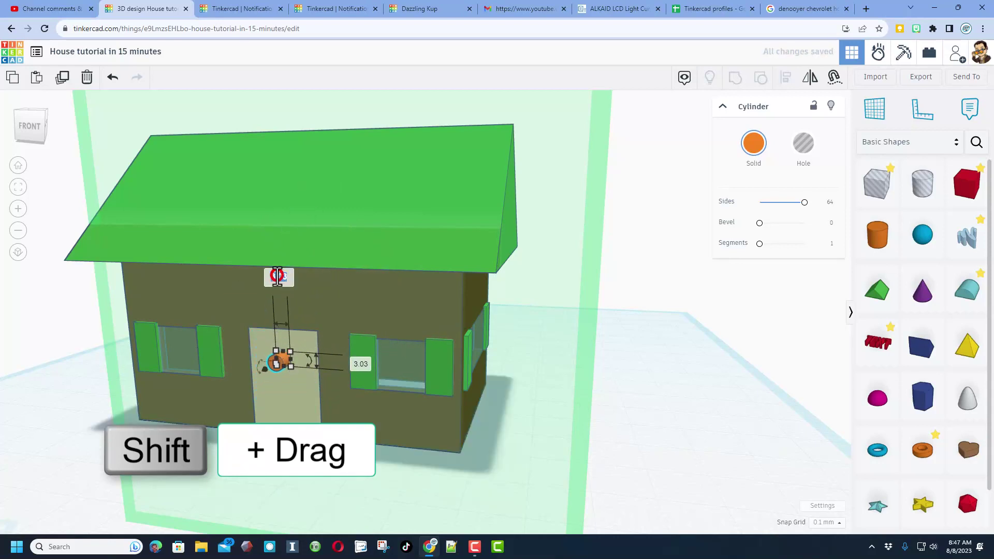
type("2")
key("Return")
right_click_drag(271, 341, 263, 373)
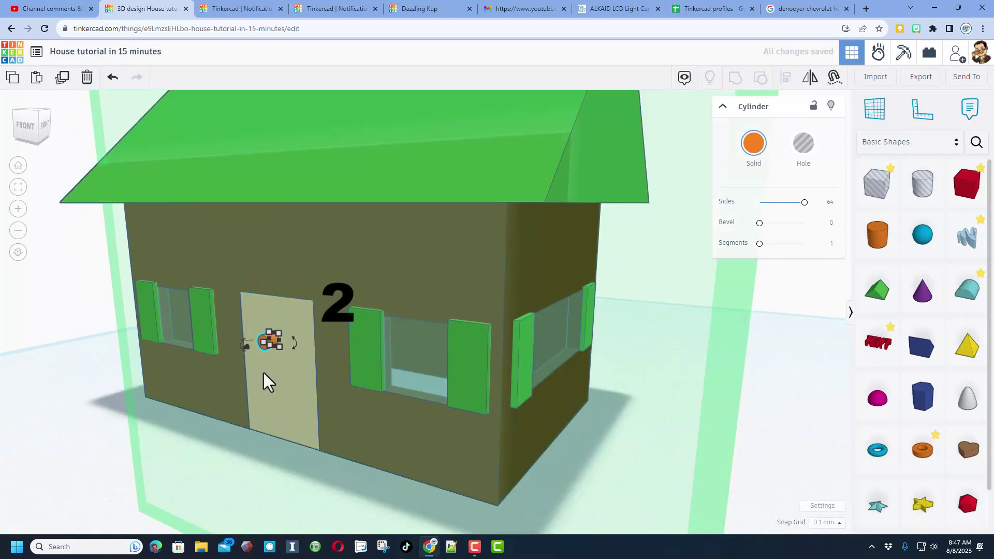
right_click_drag(278, 408, 421, 406)
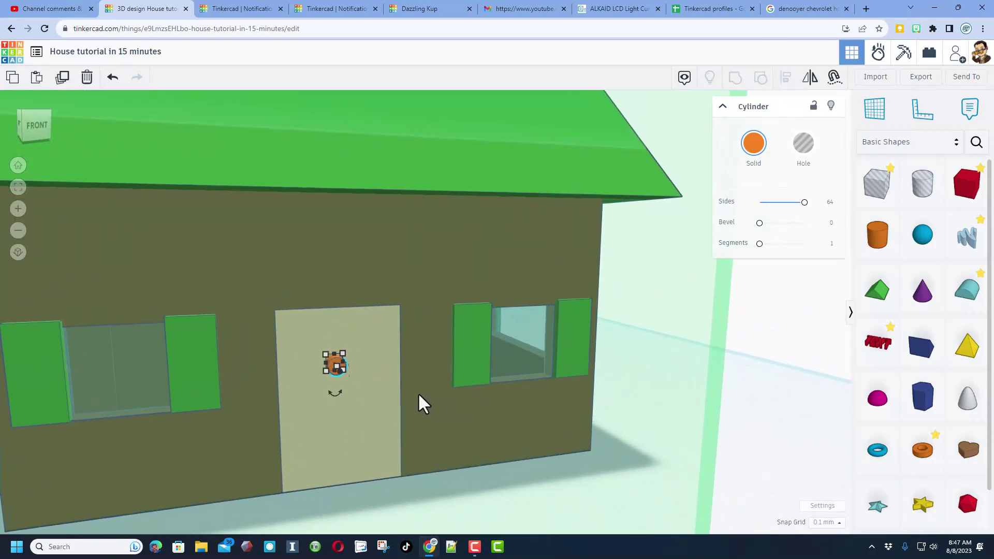
key("Down")
key("Down")
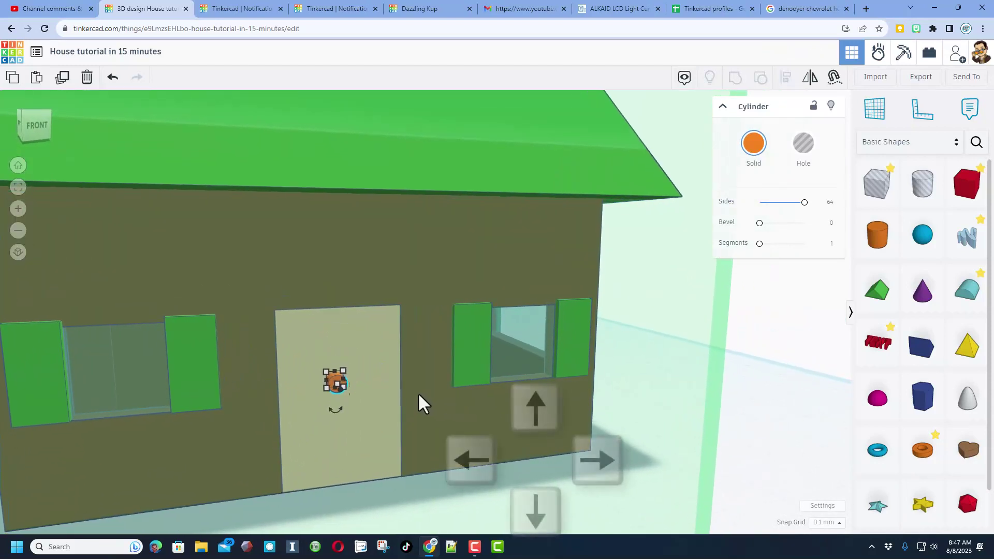
key("Right")
key("Right")
key("Right")
key("Right")
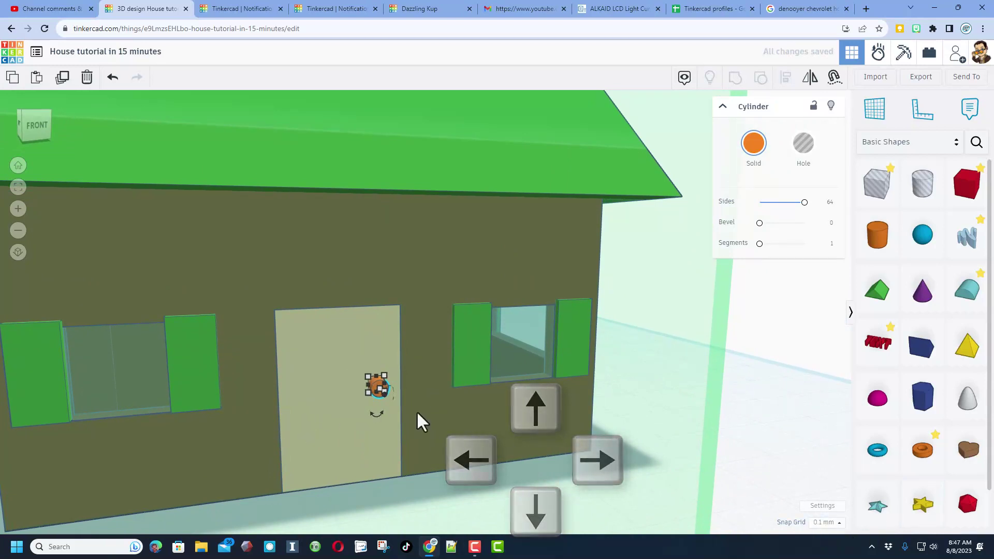
key("Down")
key("Down")
key("Down")
key("Down")
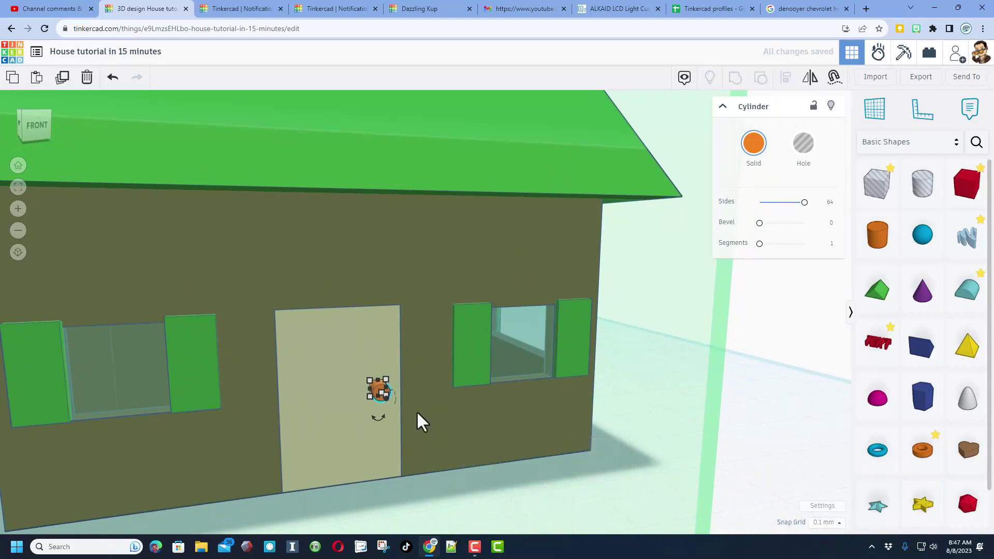
key("Down")
key("Down")
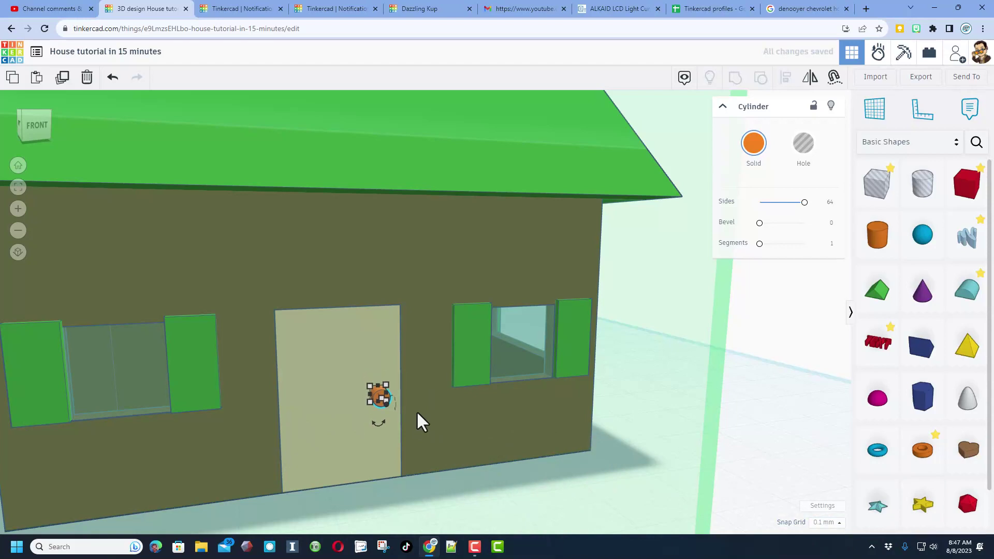
- Shorten the cylinder's depth so it sits against the door
key("f")
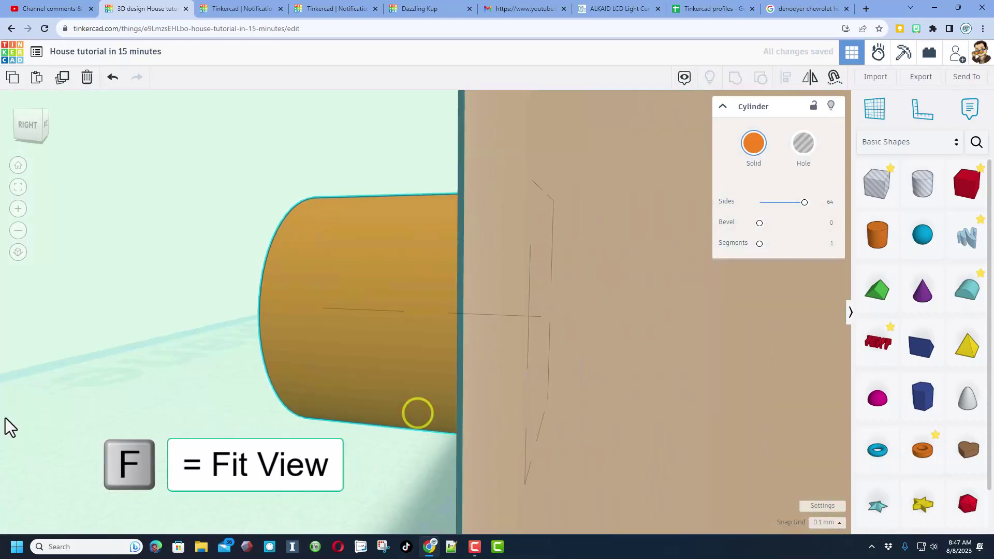
right_click_drag(10, 428, 296, 381)
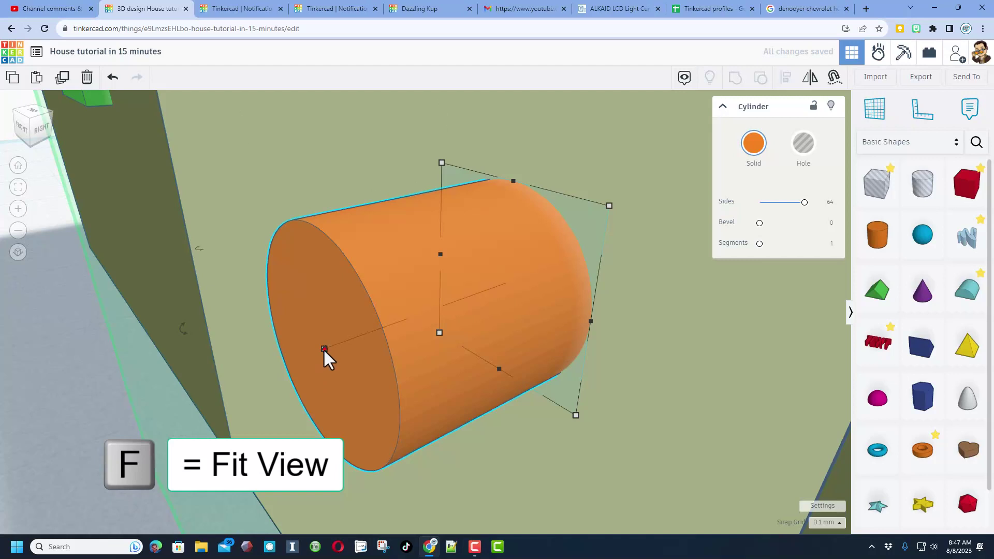
left_click_drag(324, 349, 363, 341)
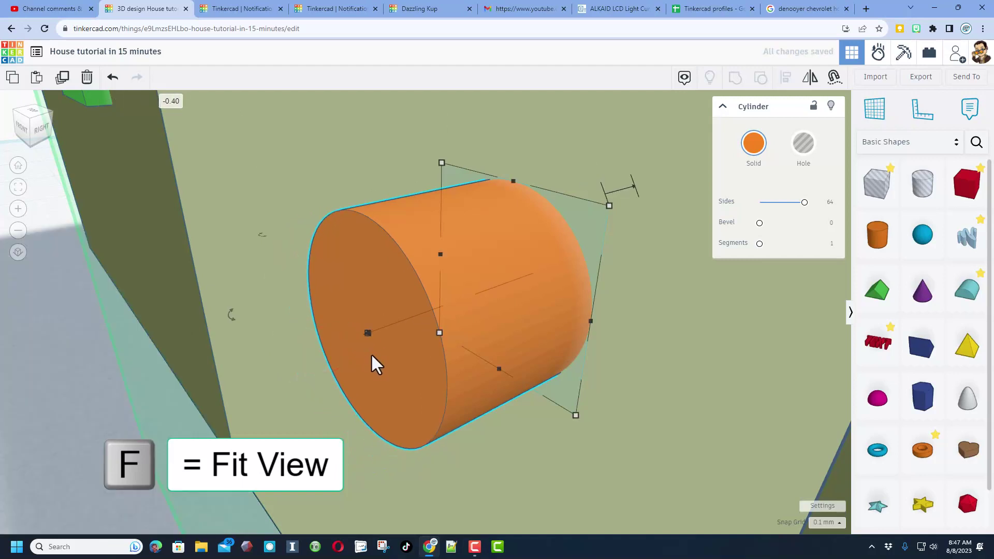
scroll(365, 347, "down", 5)
right_click_drag(360, 354, 590, 326)
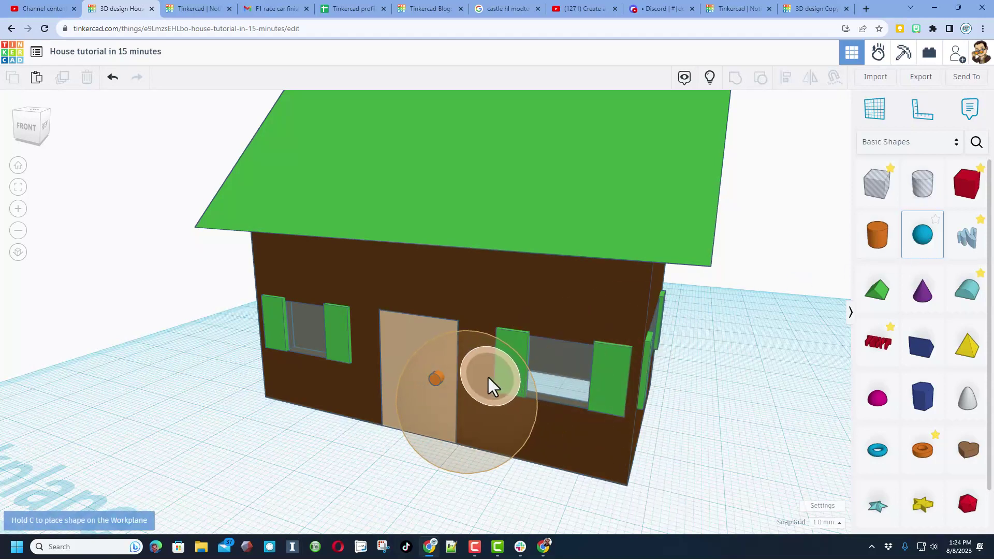
- Place a sphere at the door and shrink it to about 2.30 mm
left_click(430, 383)
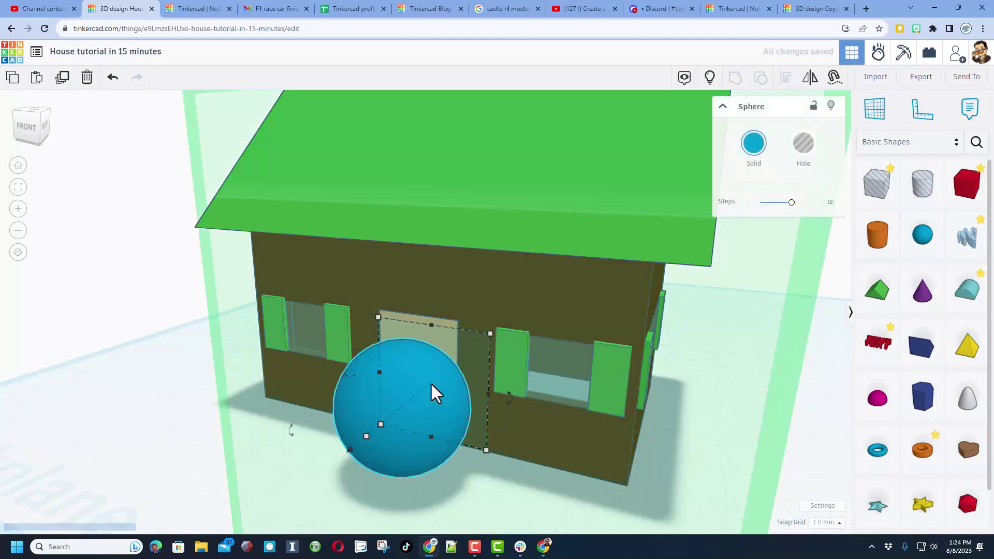
right_click_drag(497, 442, 415, 450)
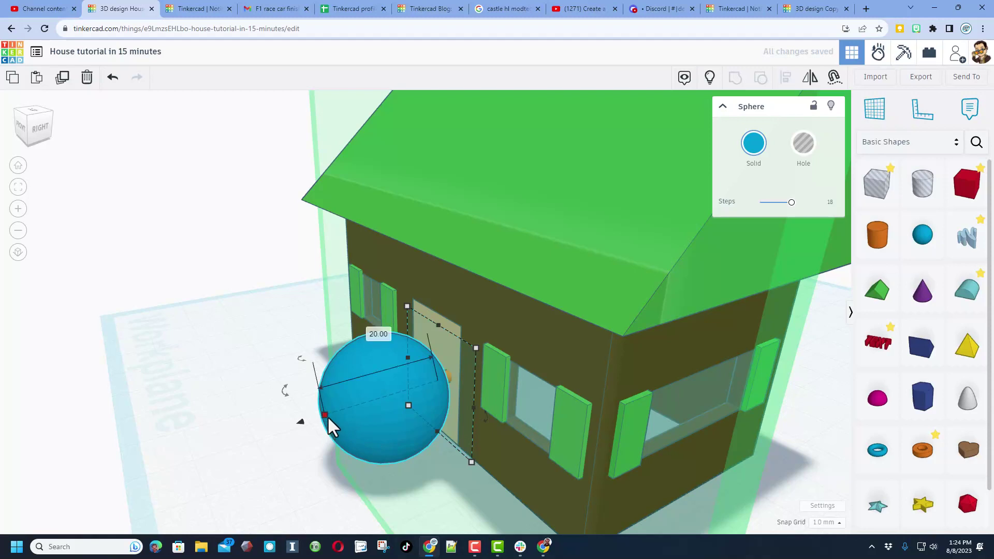
left_click_drag(327, 416, 420, 394, "shift")
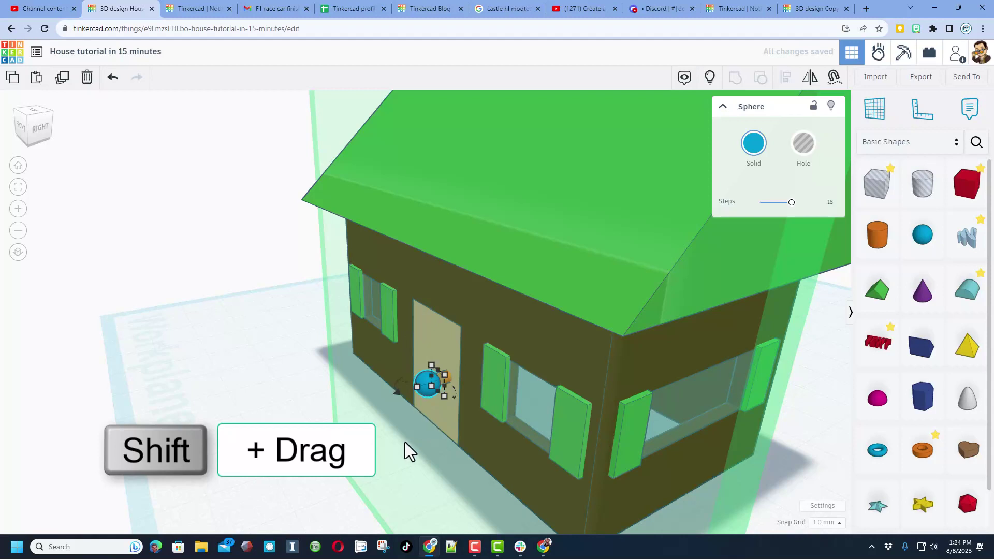
- Align the small sphere centred on the end of the orange cylinder
left_click(405, 442)
left_click(418, 394)
left_click(420, 384)
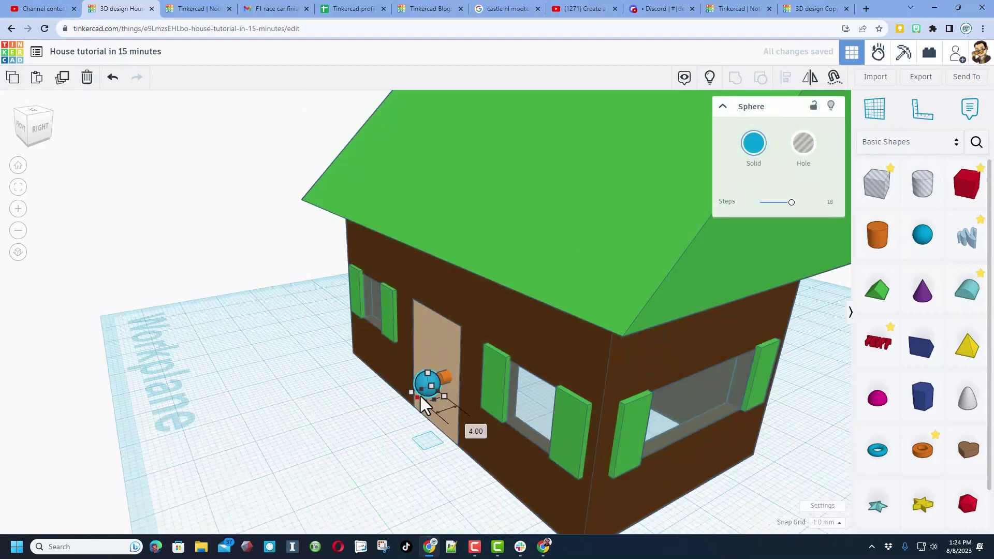
scroll(422, 389, "up", 2)
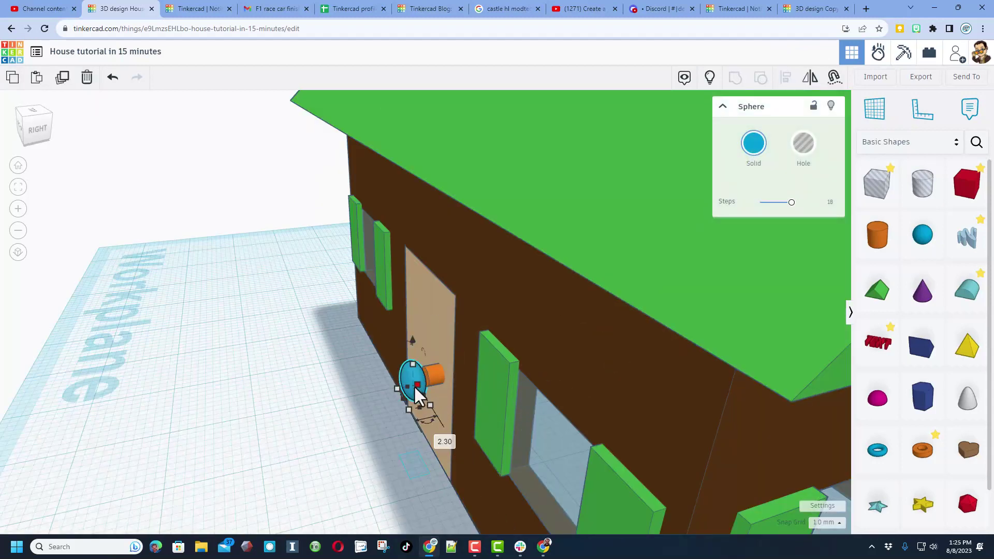
left_click(434, 378, "shift")
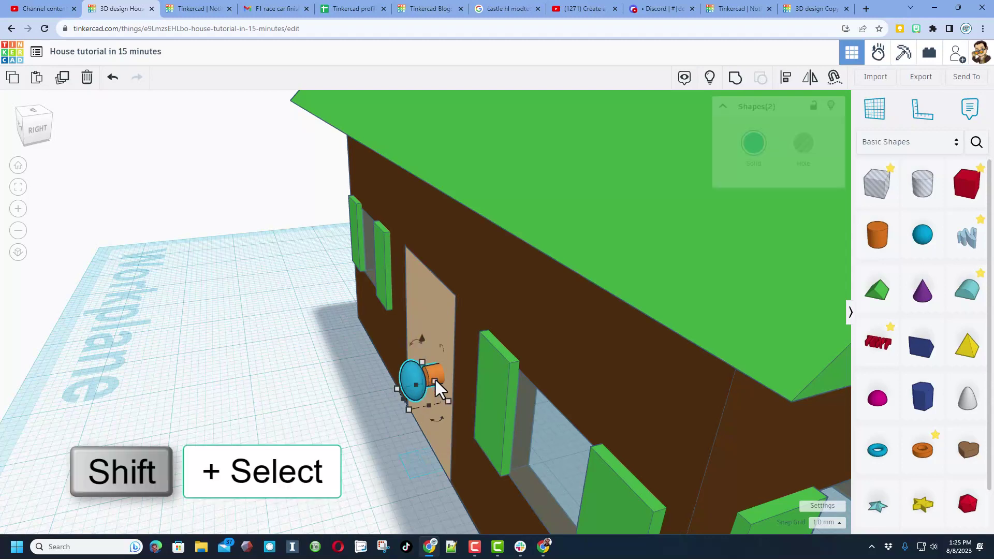
left_click(786, 78)
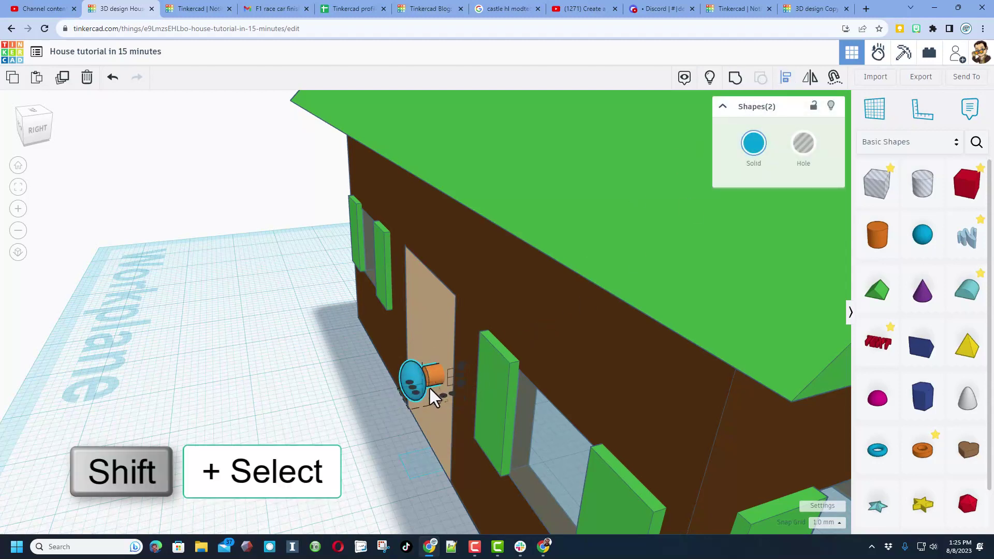
left_click(410, 390)
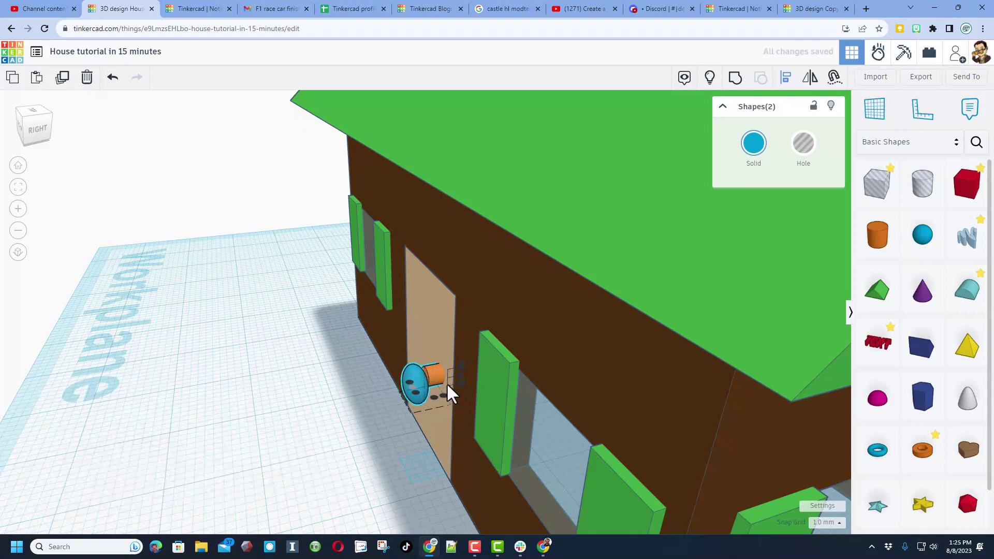
left_click(458, 374)
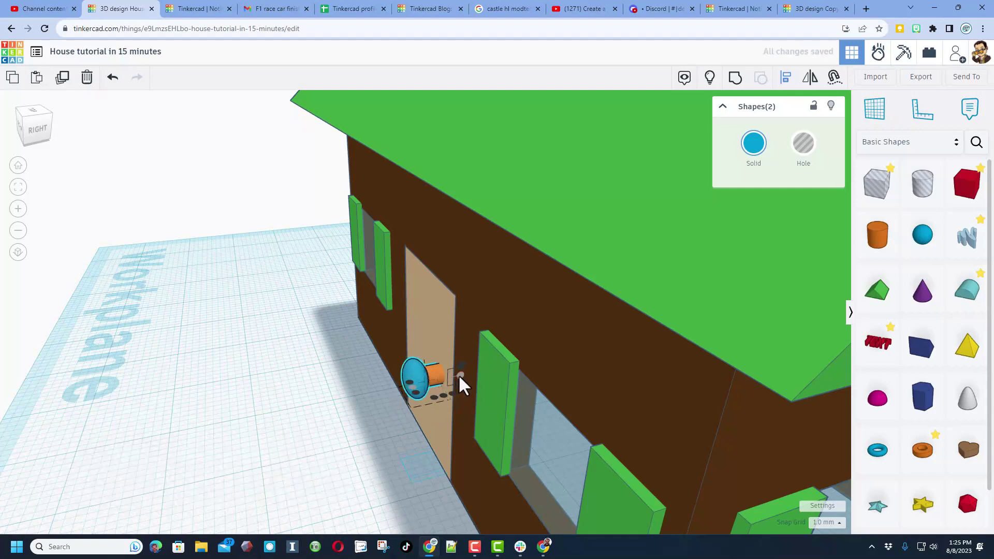
left_click(377, 427)
left_click(410, 383)
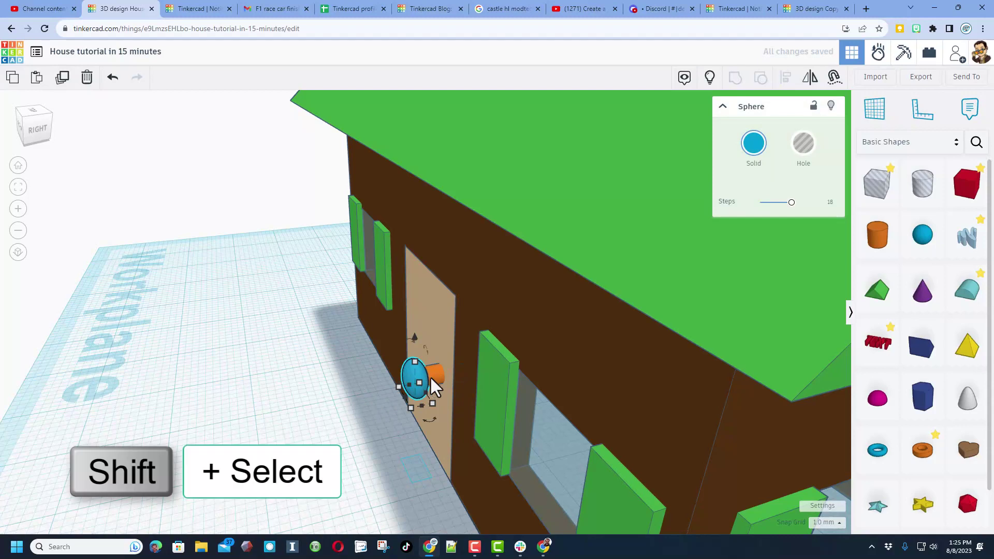
left_click(434, 377, "shift")
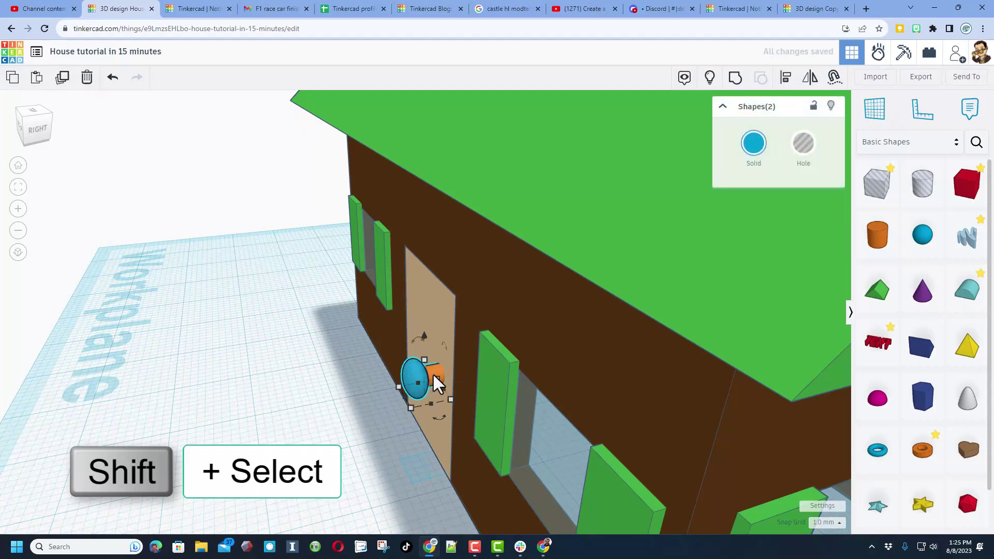
- Group the sphere and cylinder into one gold knob and shrink it slightly
key("ctrl+g")
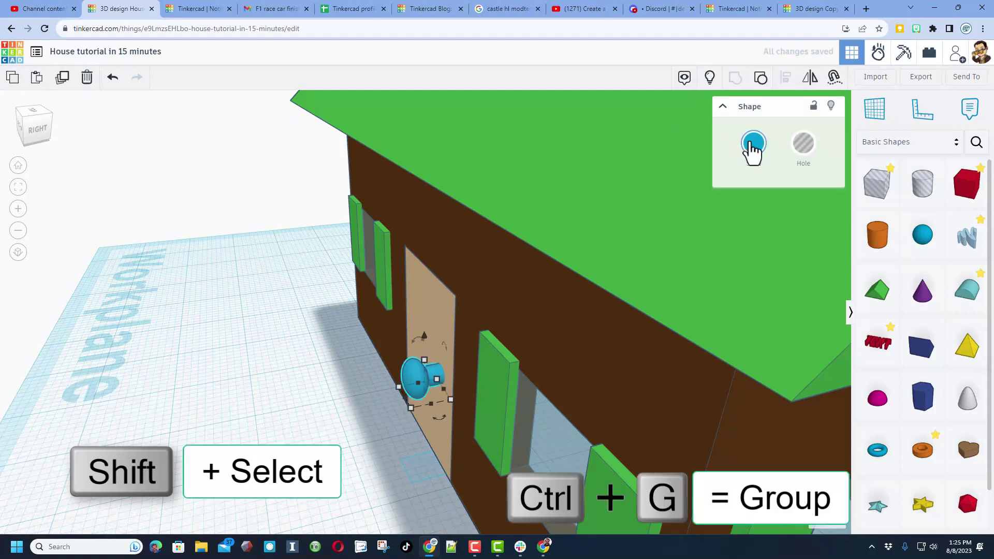
left_click(752, 148)
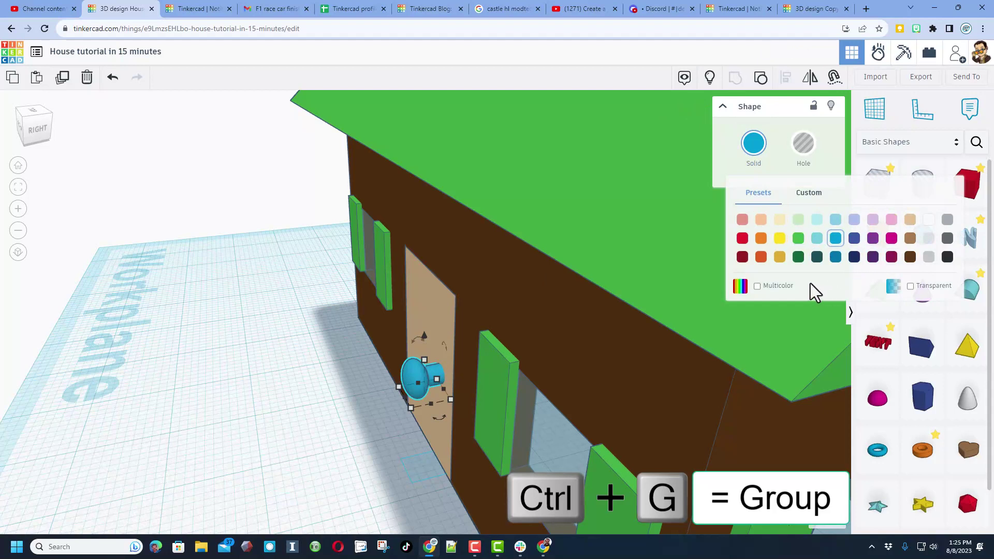
left_click(778, 258)
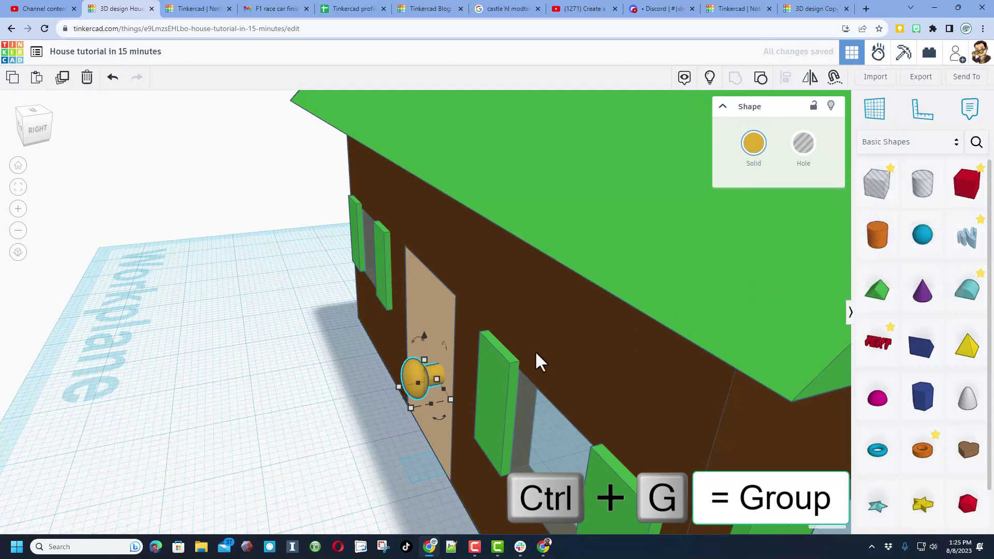
right_click_drag(424, 395, 427, 390)
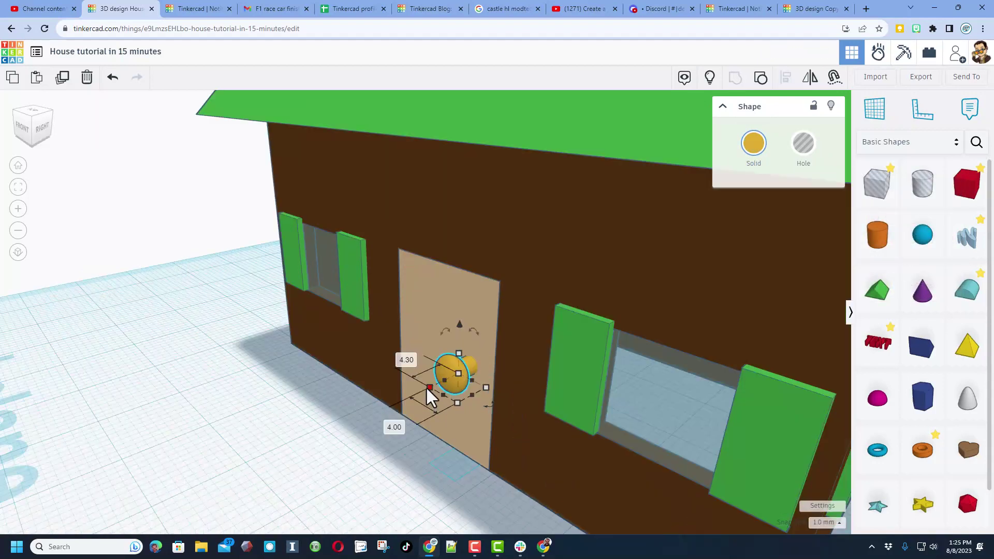
left_click_drag(427, 388, 445, 386, "shift")
- Set the snap grid to 0.1 mm and shrink the knob further to about 2.40 mm
right_click_drag(458, 440, 435, 378)
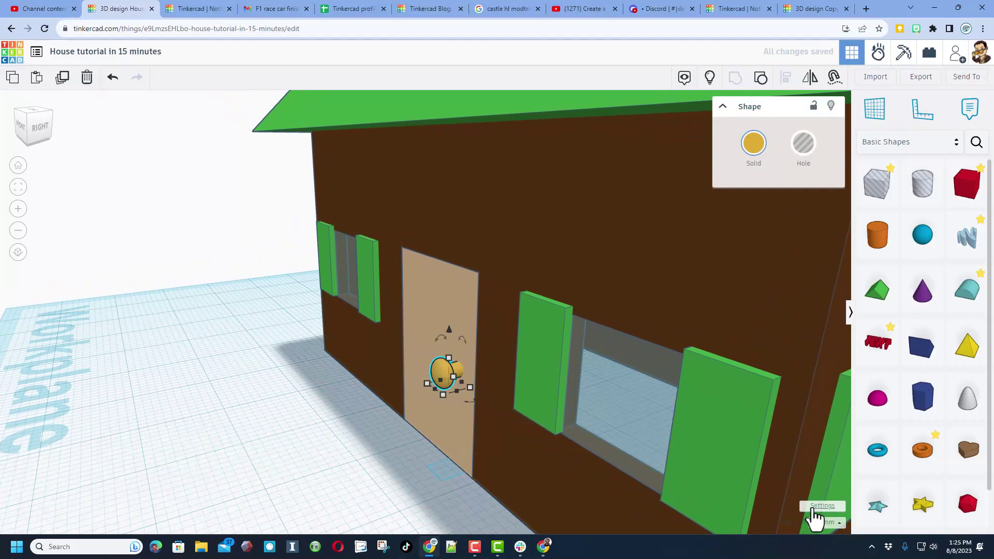
left_click(827, 522)
left_click(827, 420)
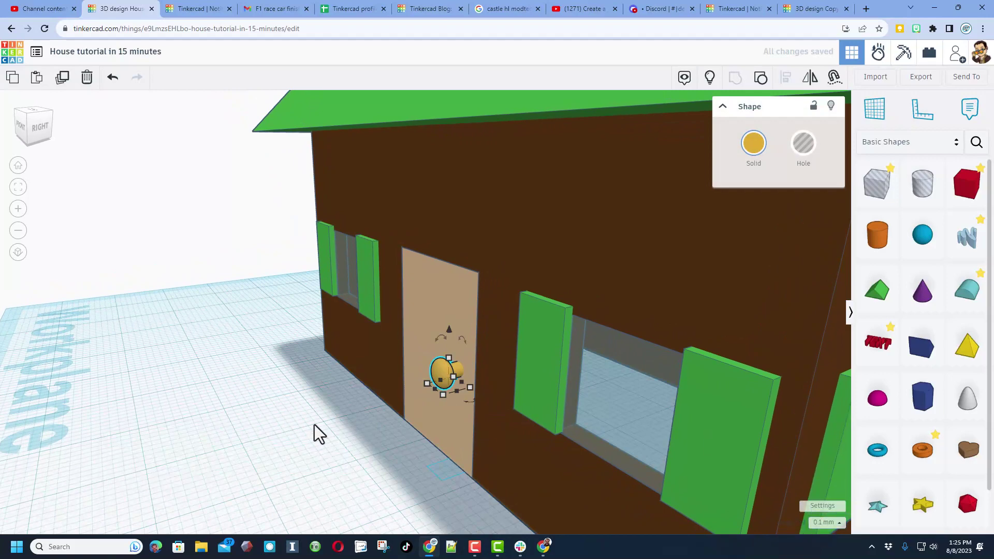
scroll(434, 378, "up", 5)
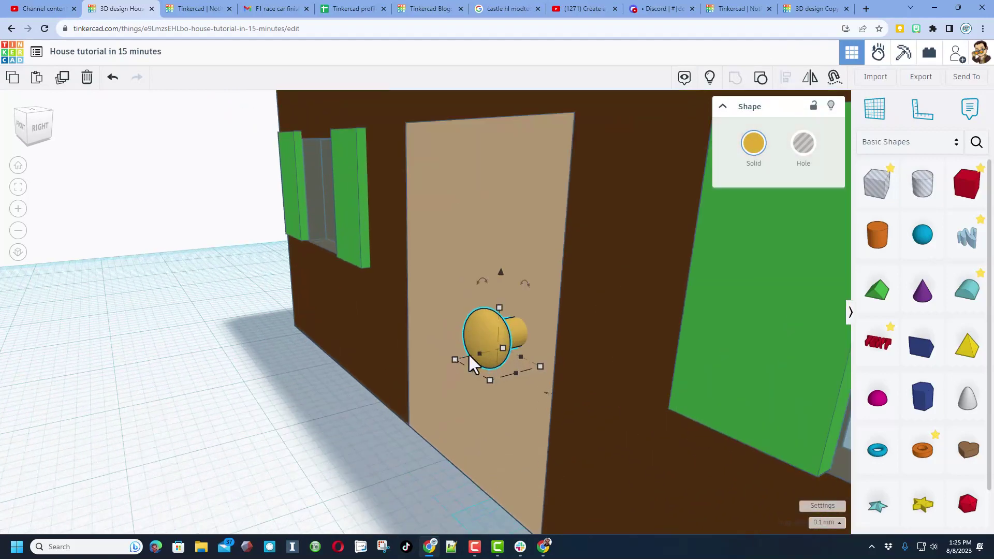
left_click_drag(455, 359, 479, 364, "shift")
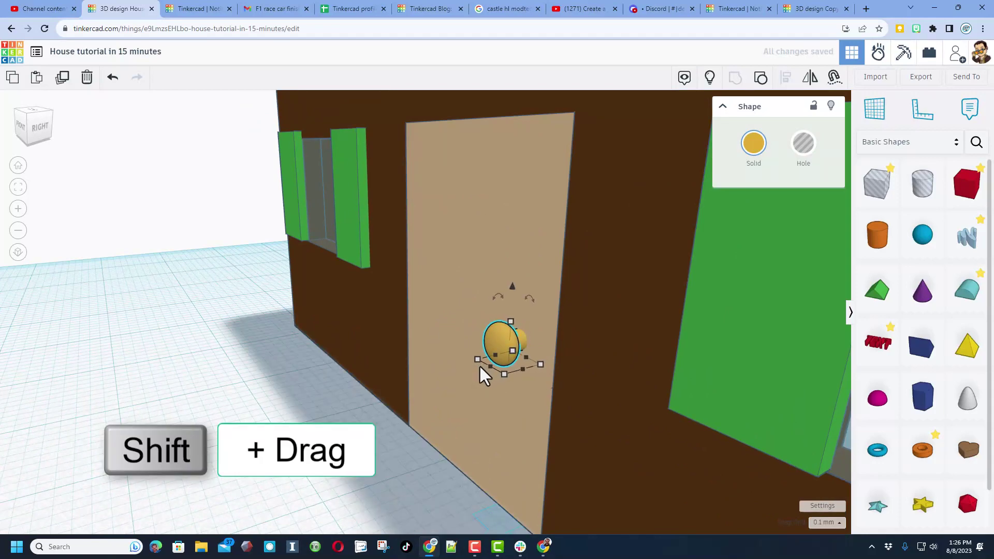
left_click(309, 477)
right_click_drag(308, 477, 401, 491)
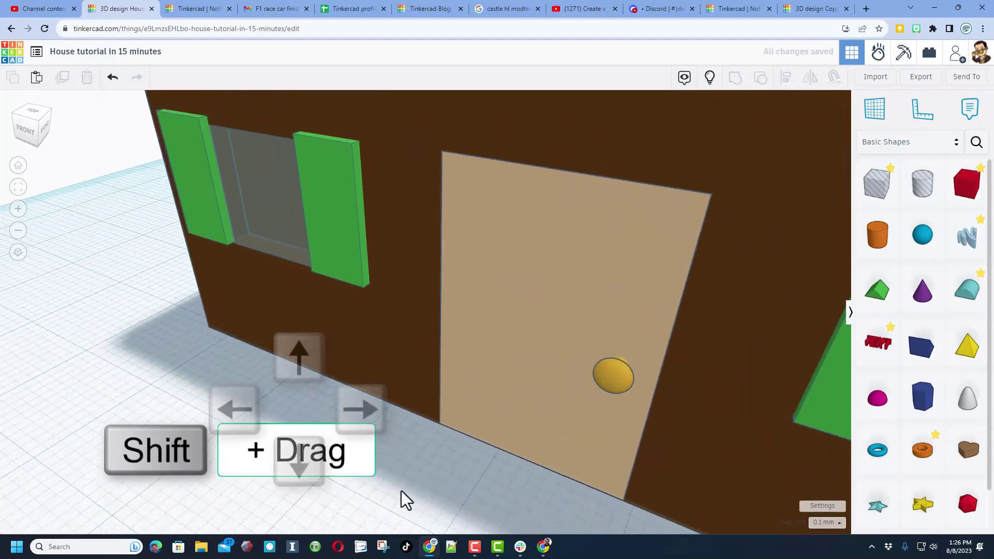
scroll(408, 471, "down", 5)
scroll(415, 474, "down", 3)
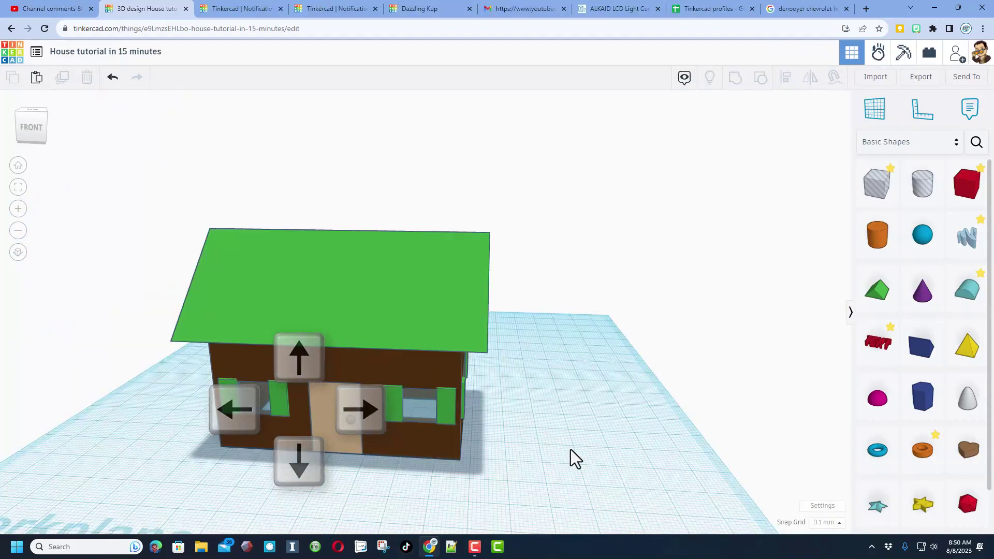
- Place a box in front of the door, flatten it to 1 mm and colour it brown
left_click_drag(962, 192, 301, 489)
key("ctrl+z")
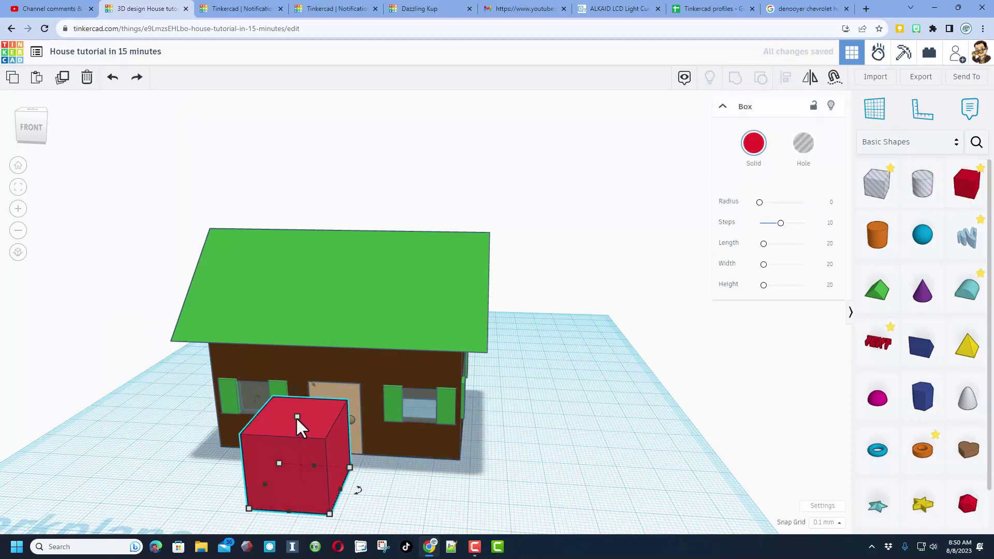
left_click_drag(297, 417, 311, 463)
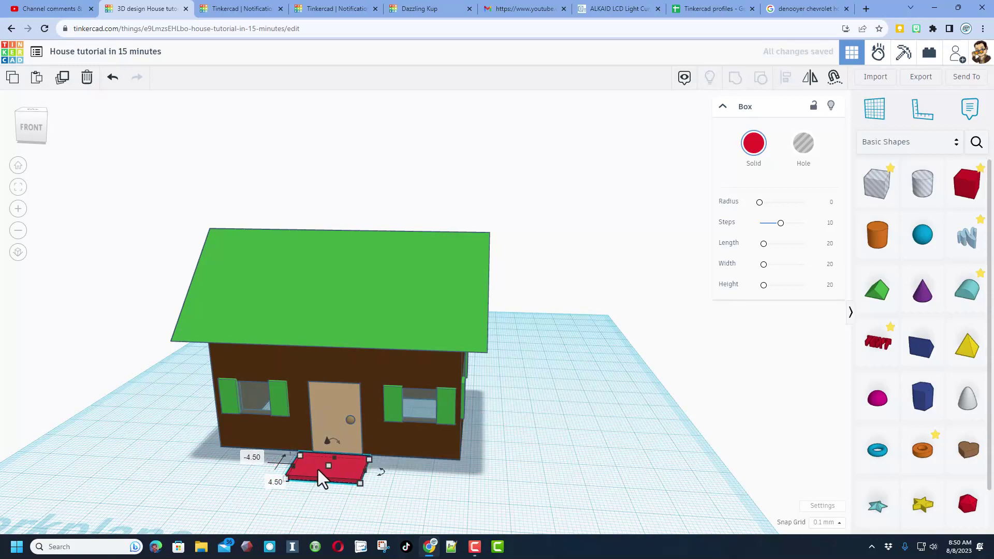
left_click(757, 147)
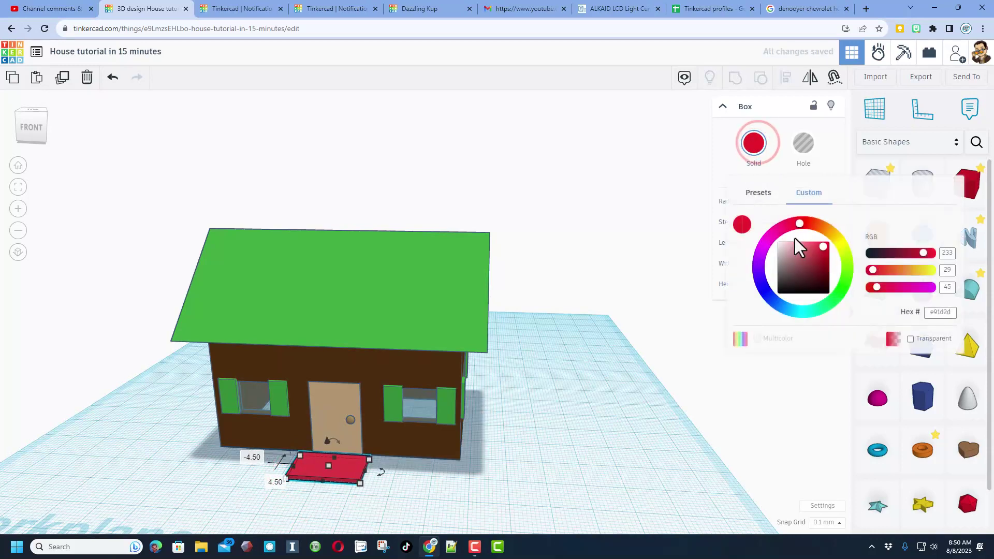
left_click(773, 194)
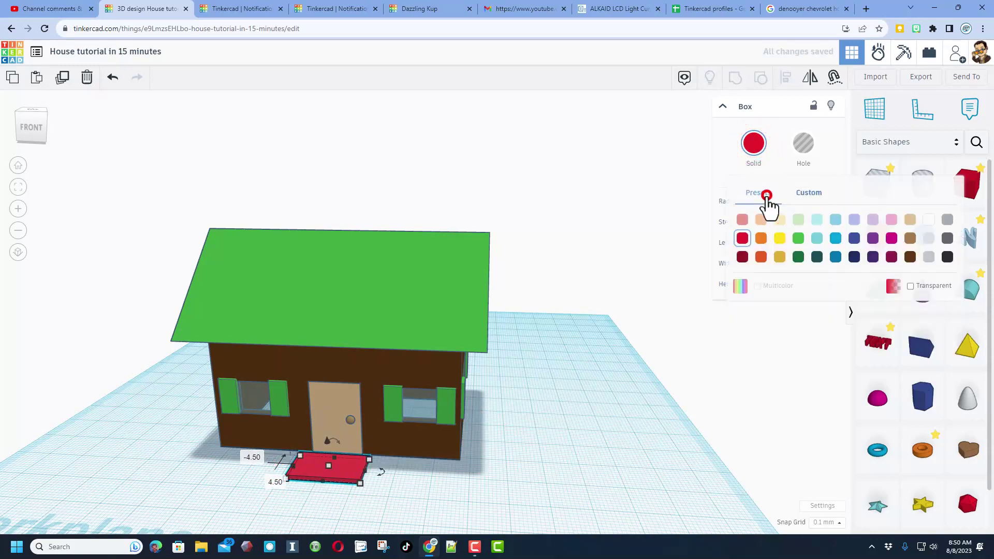
left_click(910, 257)
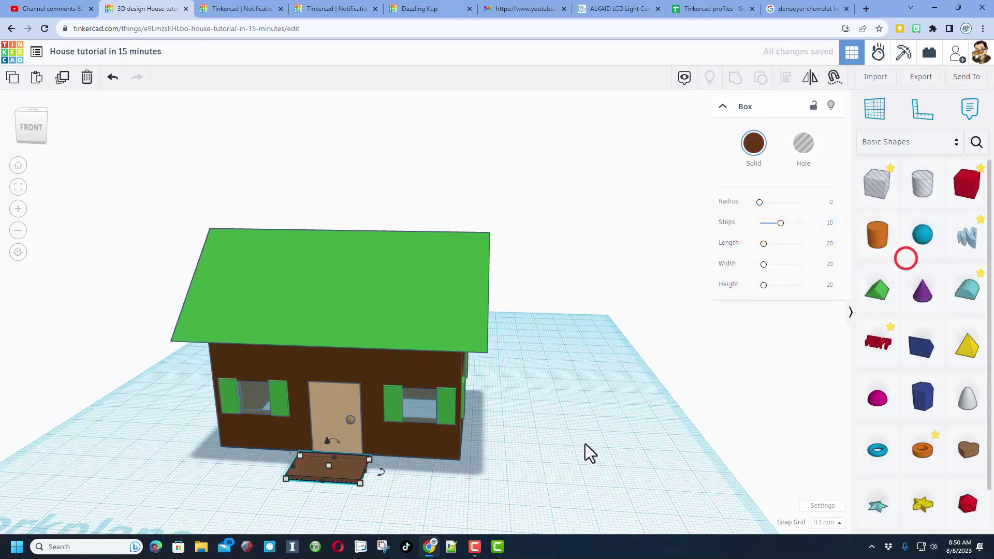
right_click_drag(585, 443, 293, 428)
- Add a Text shape reading 'Welcome' in front of the house and colour it yellow
scroll(293, 427, "up", 2)
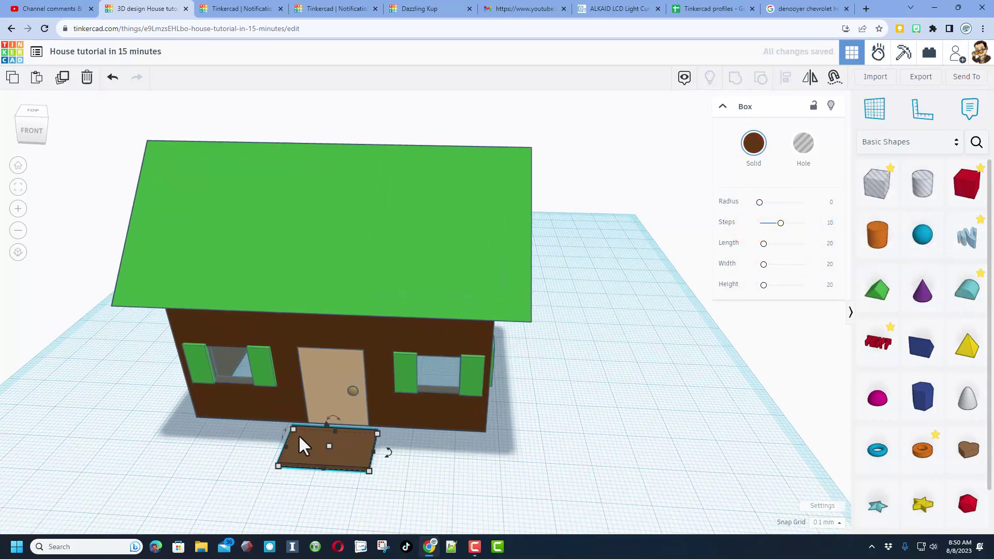
left_click_drag(882, 368, 324, 446)
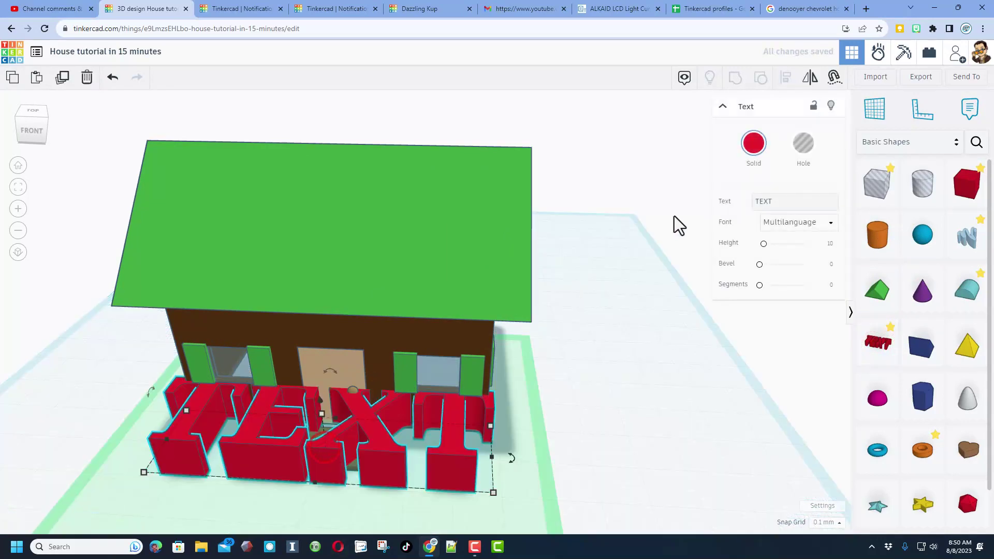
key("BackSpace")
key("BackSpace")
key("BackSpace")
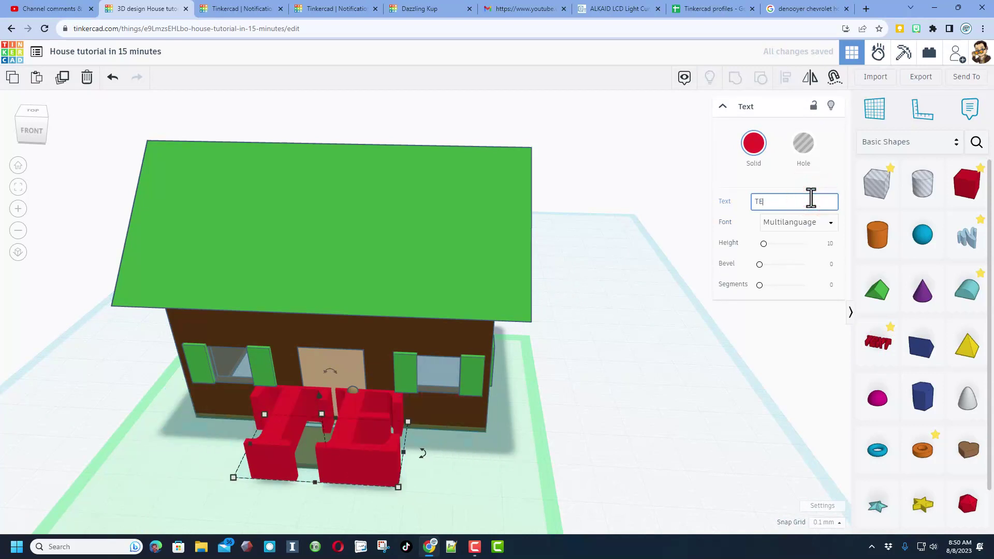
type("WE")
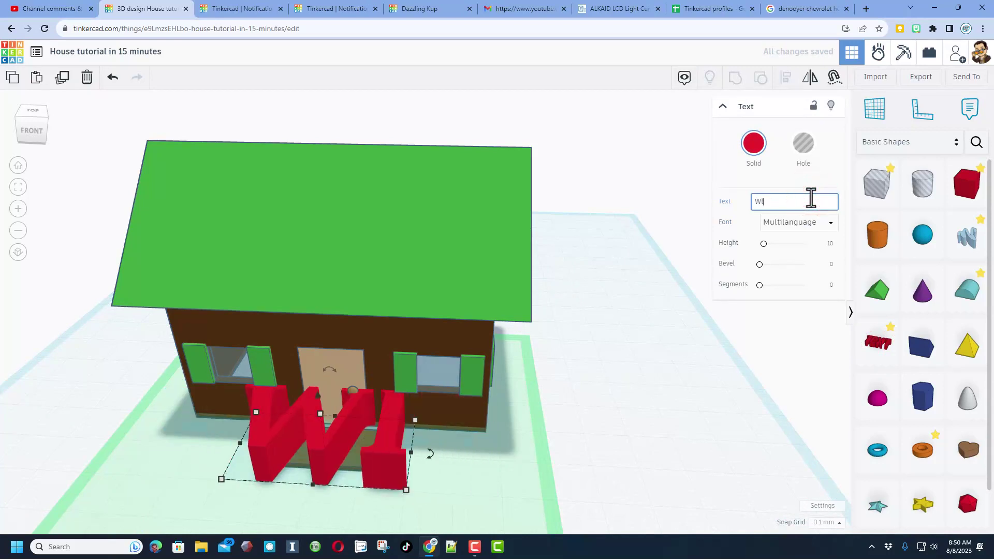
key("BackSpace")
type("elcome")
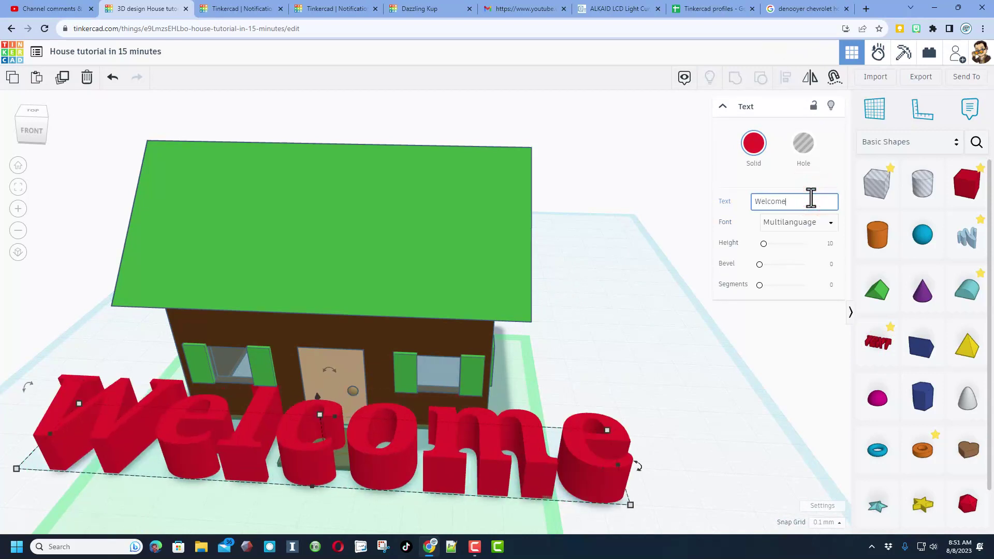
left_click(759, 165)
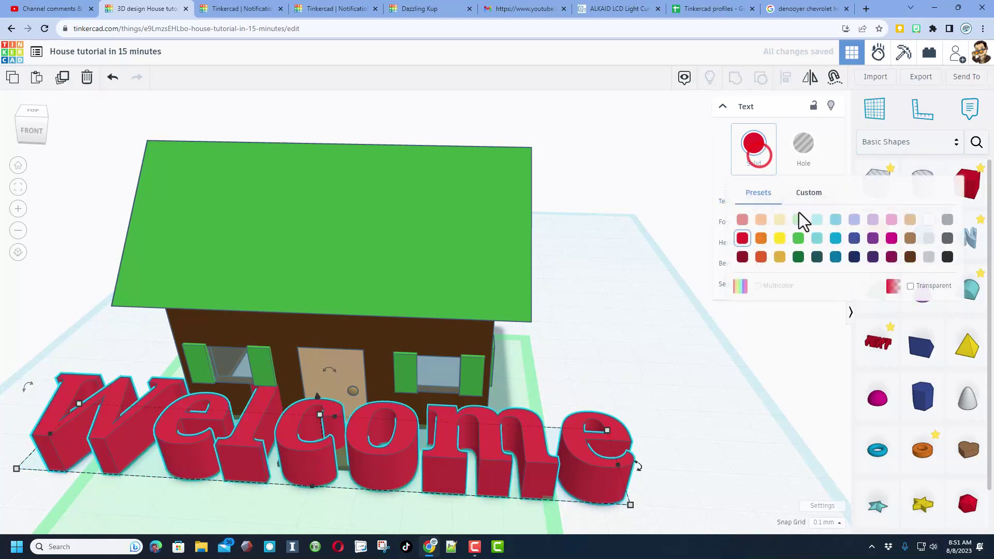
left_click(779, 239)
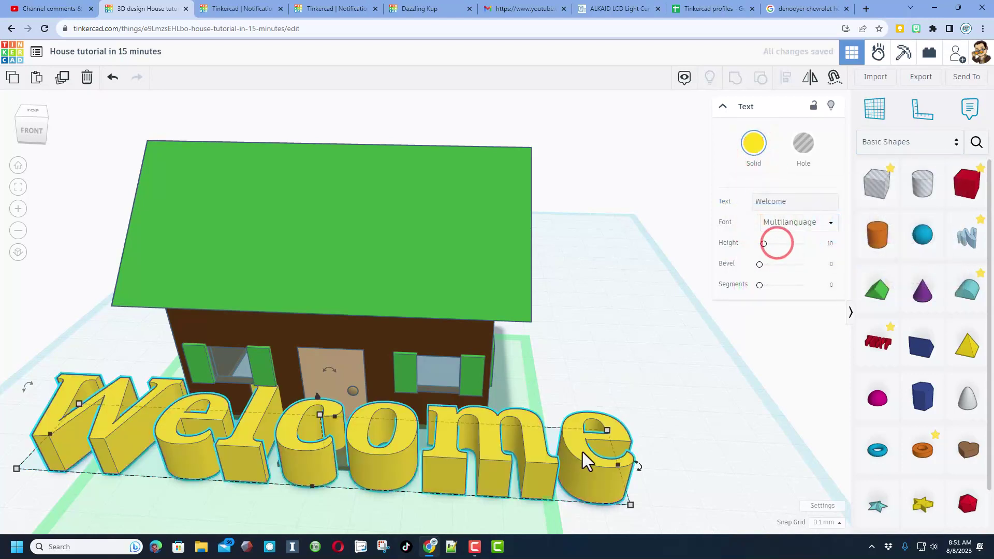
- Scale down the Welcome text, move it onto the doormat and narrow it to fit
left_click_drag(630, 504, 364, 457)
scroll(364, 456, "up", 4)
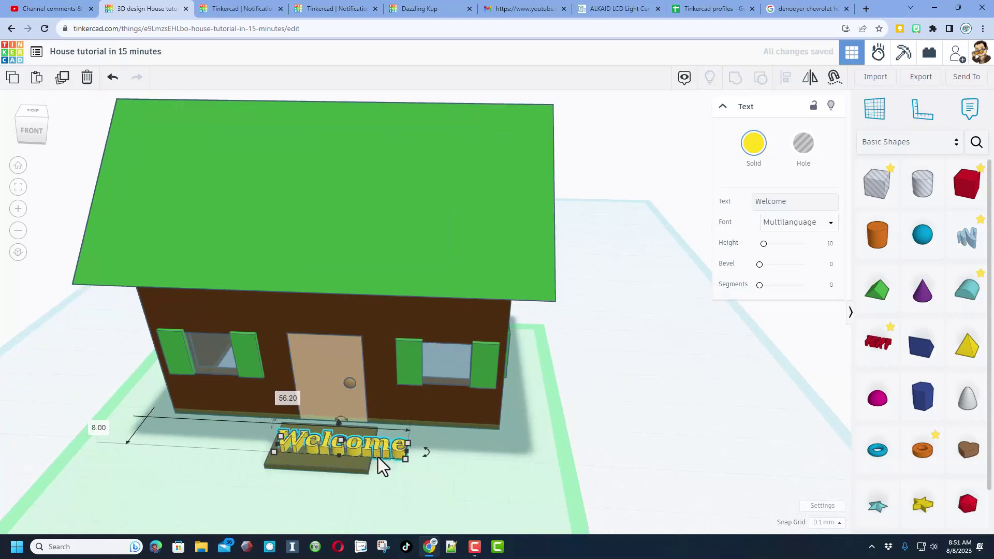
right_click_drag(363, 460, 361, 486)
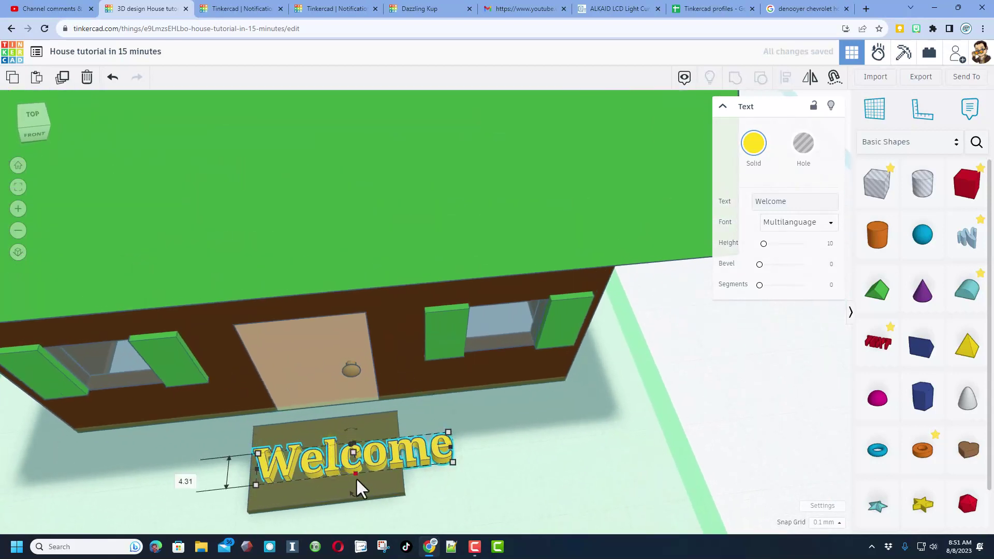
left_click_drag(331, 468, 333, 461)
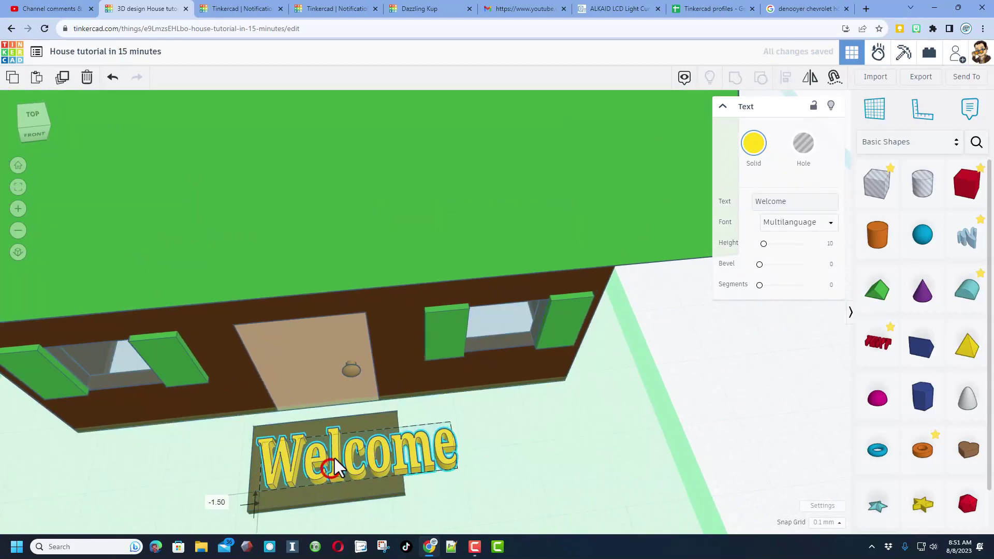
left_click_drag(448, 444, 390, 457)
right_click_drag(392, 466, 439, 455)
left_click(439, 455)
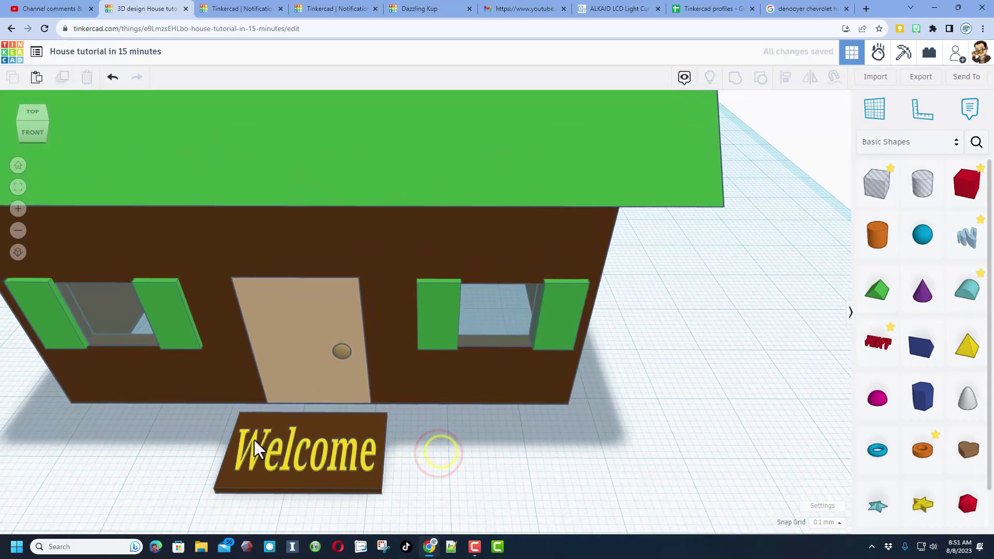
- Select the doormat and Welcome text together and group them
left_click_drag(136, 470, 241, 474)
left_click_drag(329, 455, 330, 456)
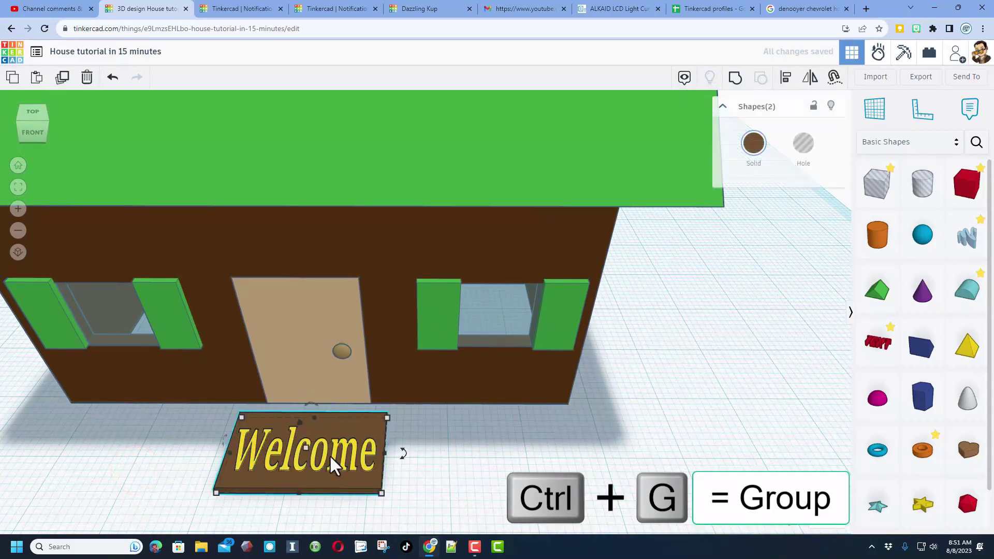
left_click(731, 83)
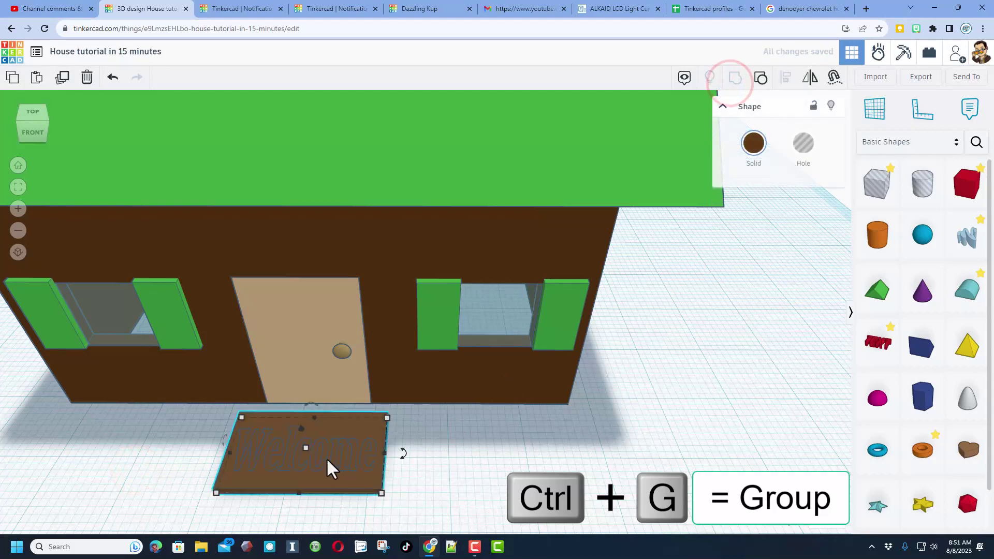
left_click(440, 461)
left_click(297, 460)
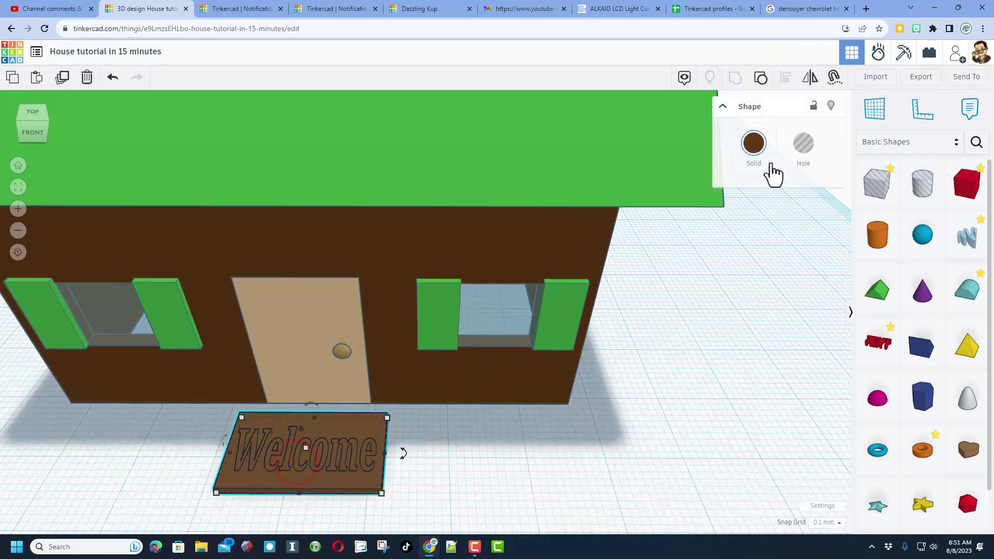
- Enable Multicolor on the group so the yellow letters show on the brown mat
left_click(761, 145)
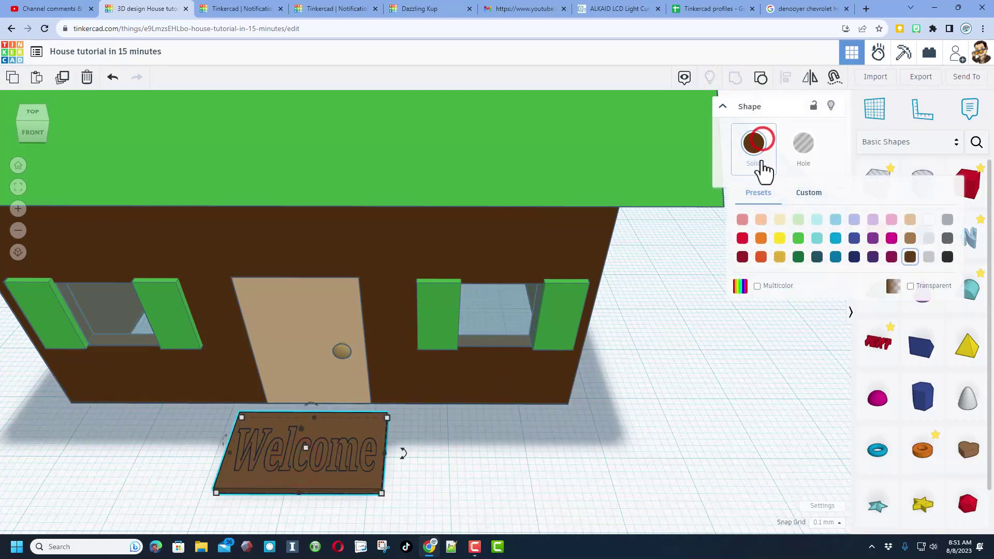
left_click(757, 286)
left_click(599, 433)
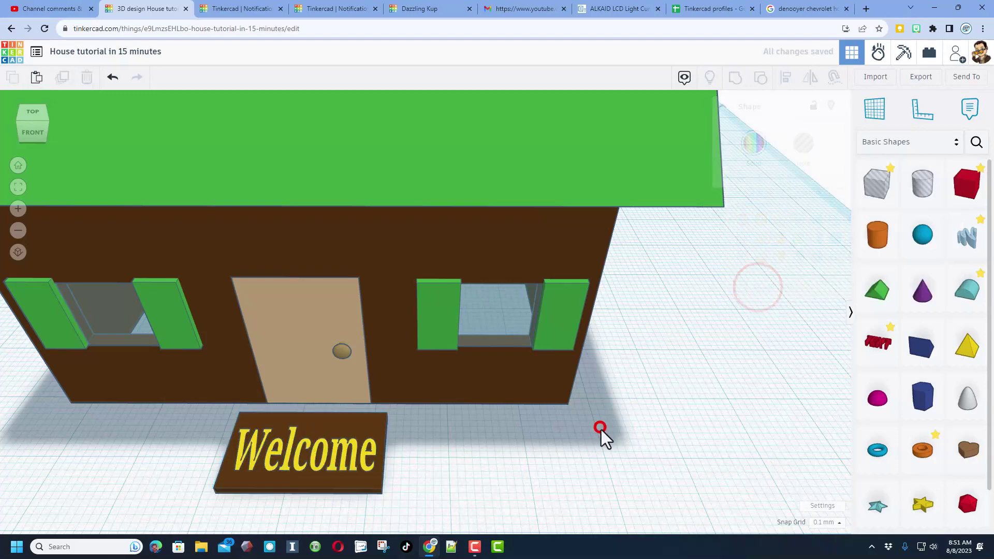
scroll(599, 438, "down", 4)
right_click_drag(599, 437, 576, 420)
scroll(574, 434, "down", 3)
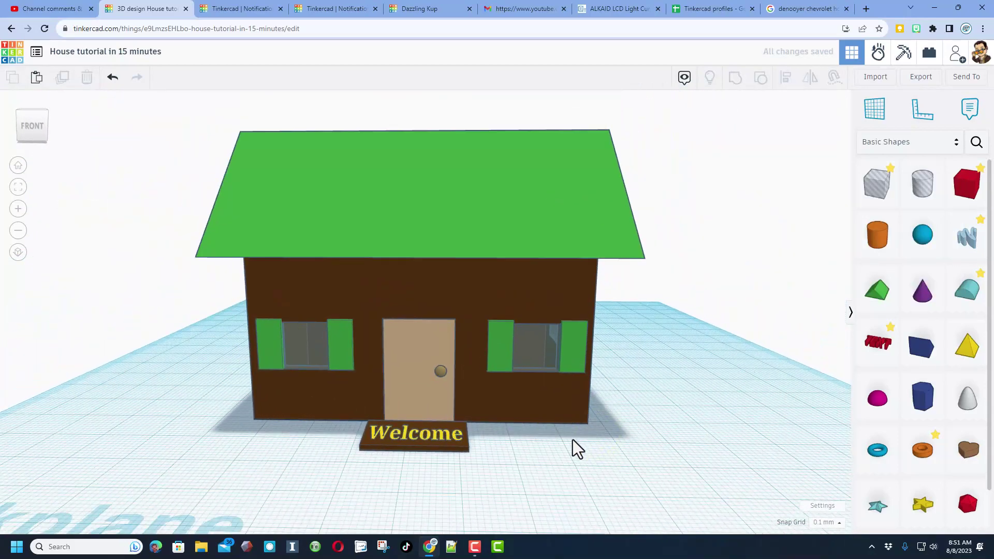
right_click_drag(670, 430, 305, 424)
right_click_drag(335, 390, 383, 388)
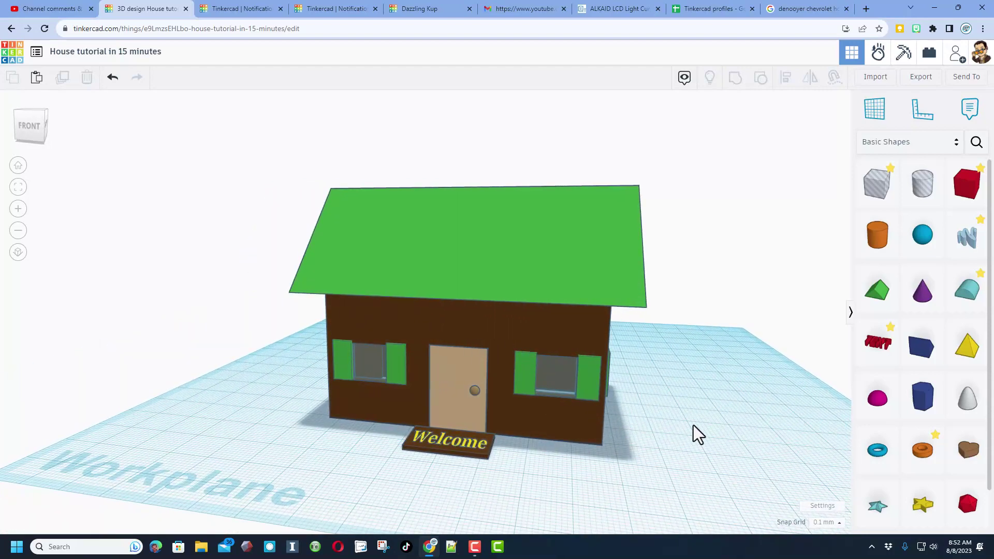
- Place the standing figure from Creatures & Characters beside the house and shrink it to about 19 mm
left_click(889, 151)
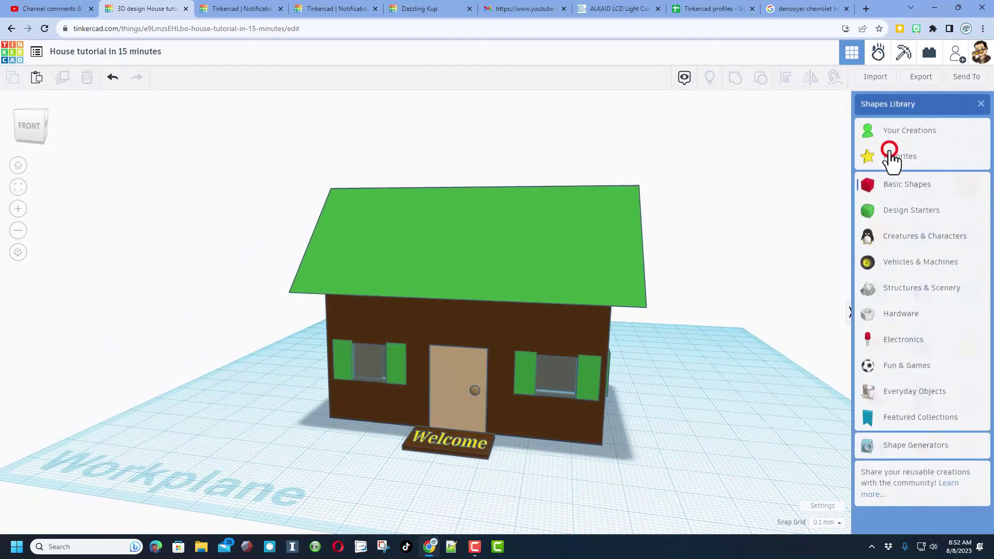
left_click(896, 241)
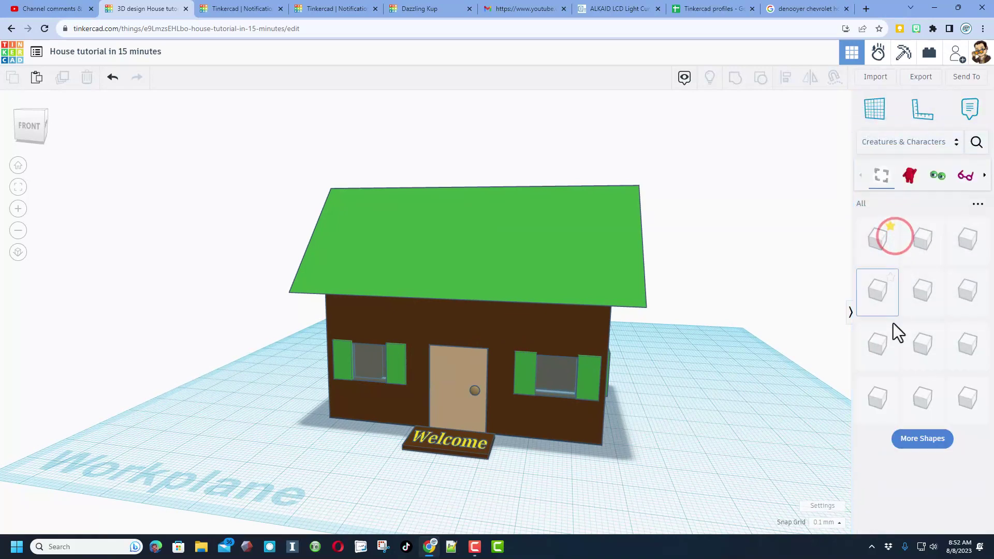
left_click(870, 254)
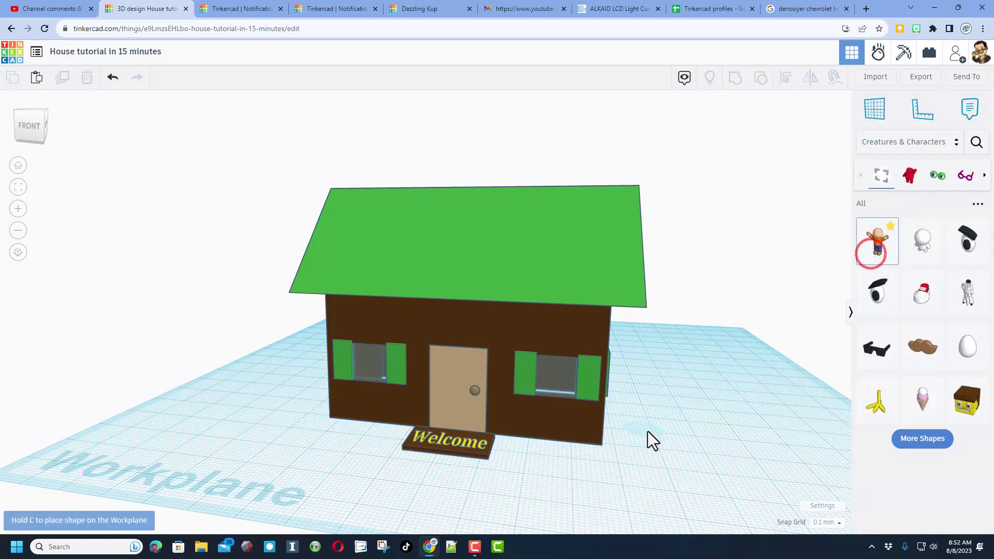
left_click(669, 468)
mouse_move(687, 456)
right_mouse_down()
mouse_move(673, 449)
mouse_move(692, 455)
right_mouse_up()
key("ctrl+z")
right_click_drag(746, 394, 757, 374)
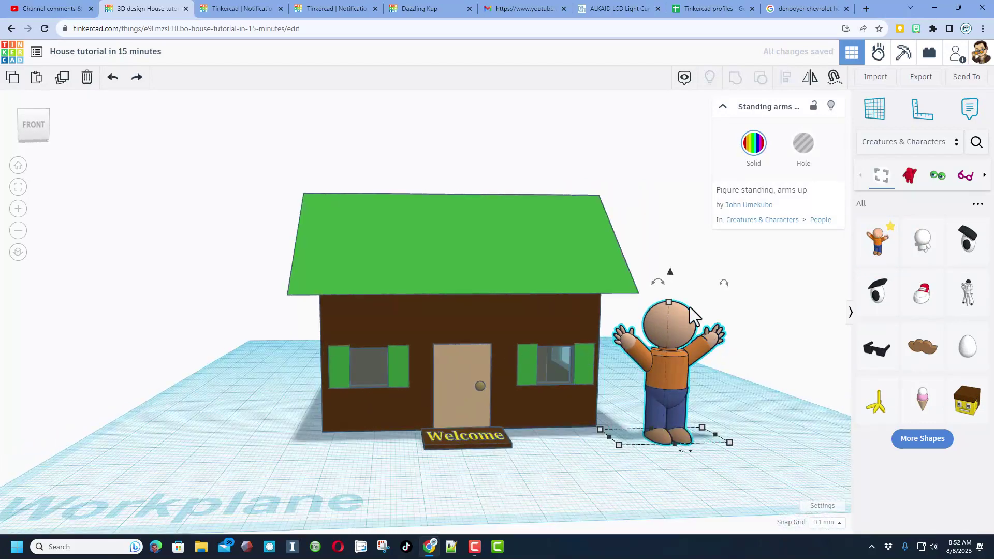
left_click_drag(669, 304, 670, 360, "shift")
right_click_drag(670, 360, 698, 446)
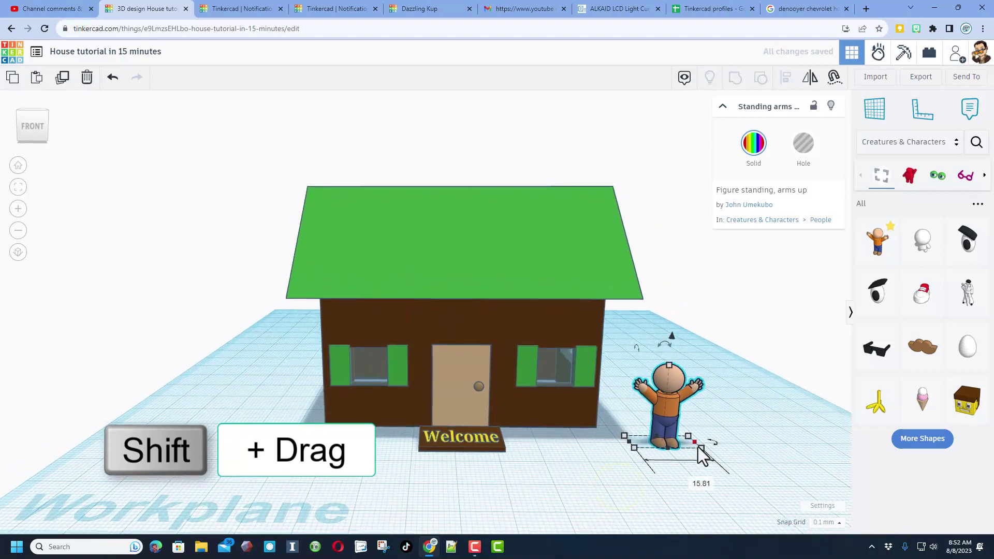
left_click(707, 464)
- Set the workspace background to the light cyan preset, then orbit to a frontal view of the house
right_click_drag(753, 476, 813, 501)
left_click(815, 508)
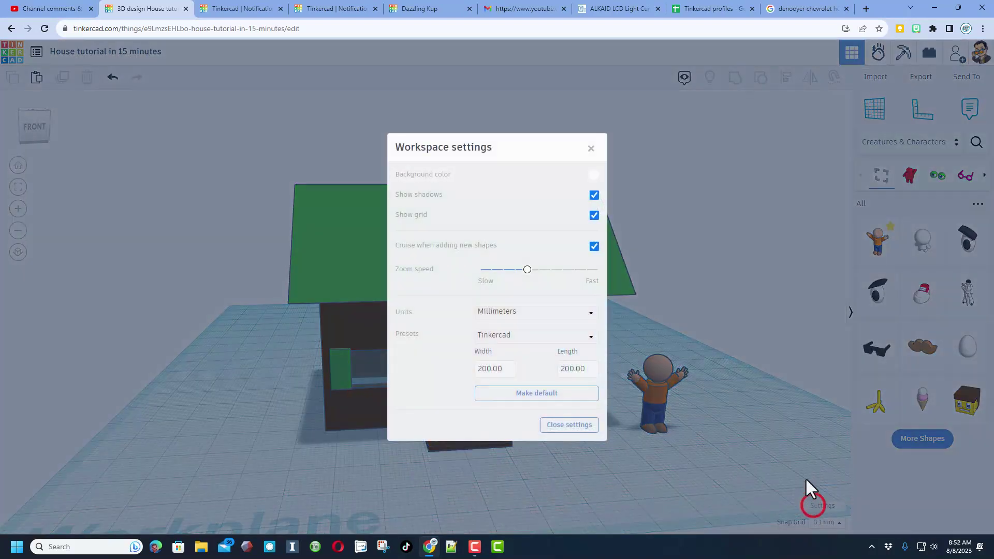
left_click(593, 176)
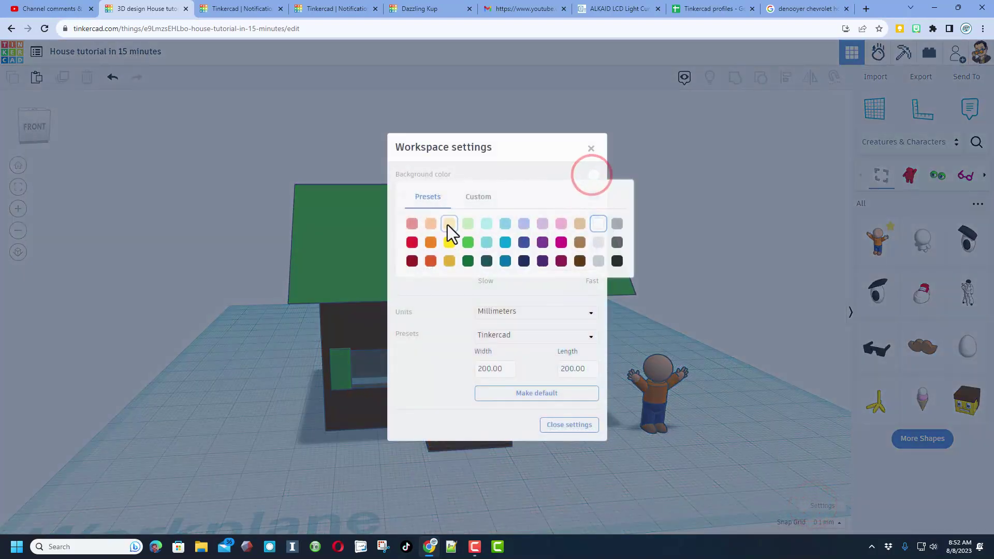
left_click(484, 224)
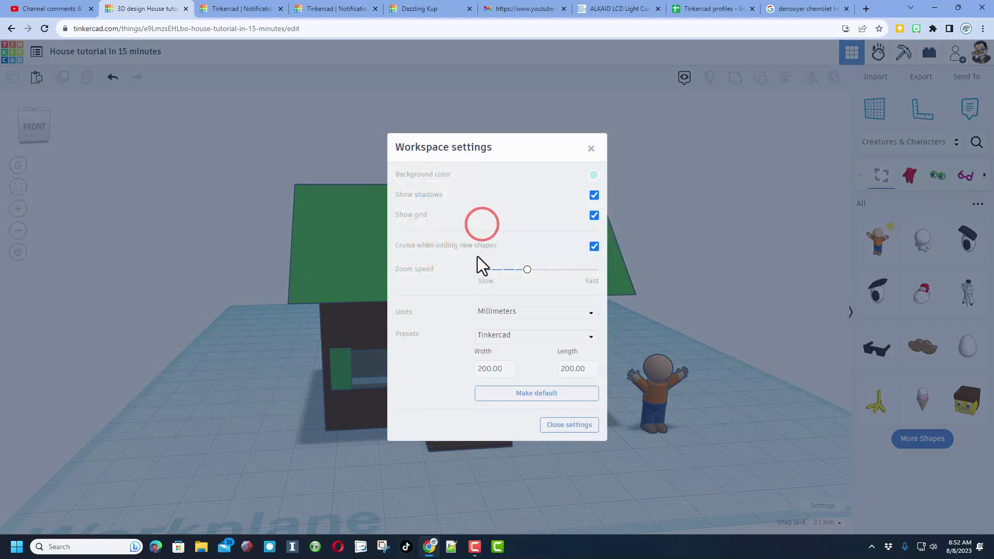
left_click(663, 231)
scroll(678, 275, "up", 2)
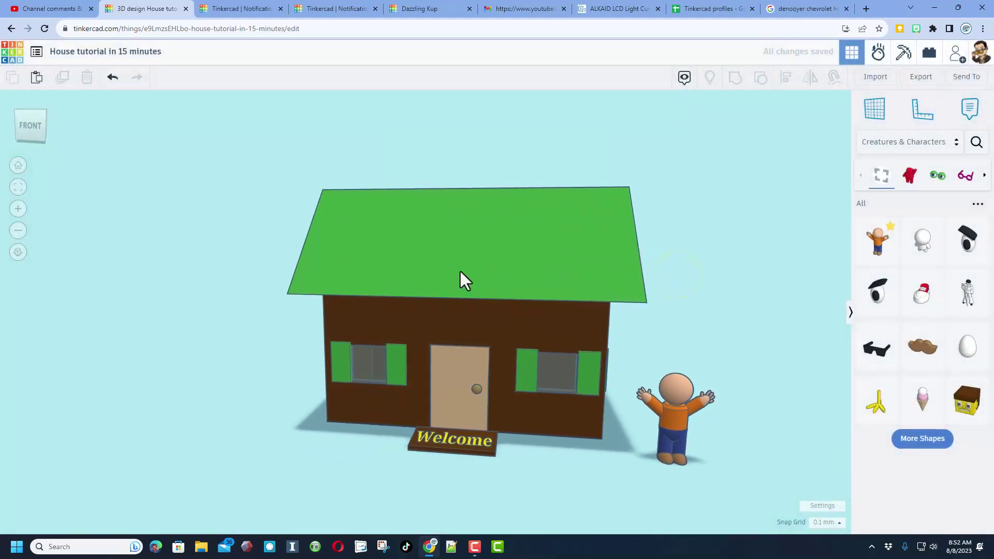
right_click_drag(498, 360, 535, 373)
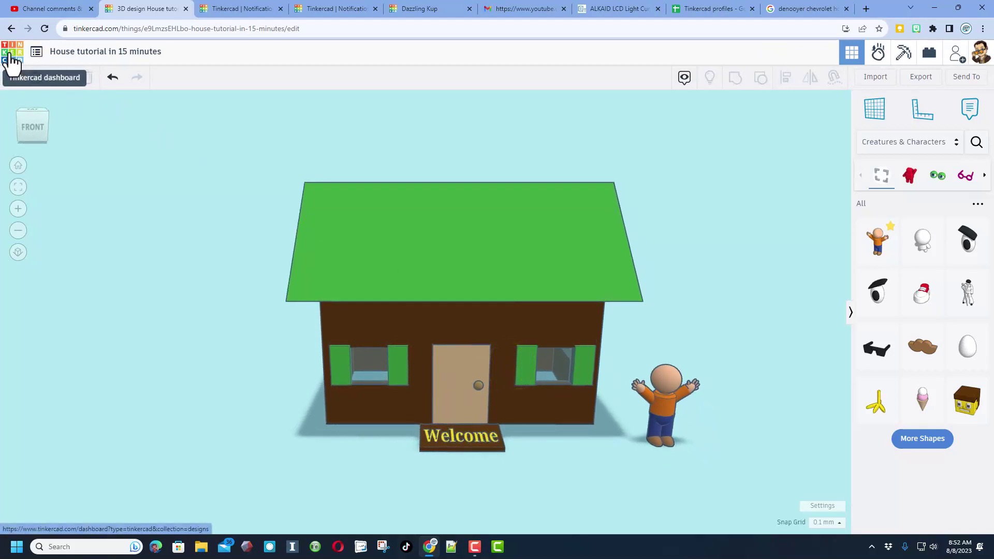
- From the dashboard, open the properties of House tutorial in 15 minutes and review its tags
left_click(10, 54)
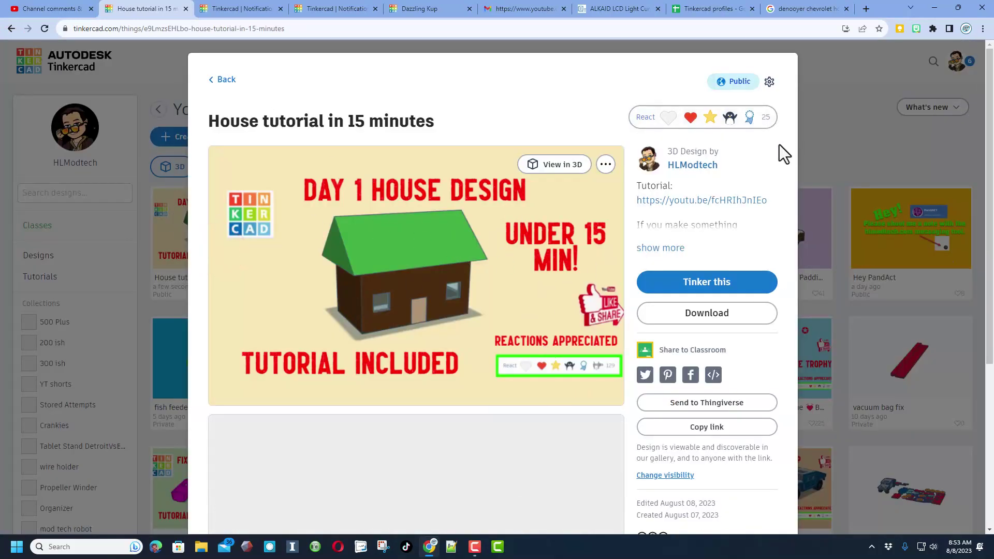
left_click(769, 82)
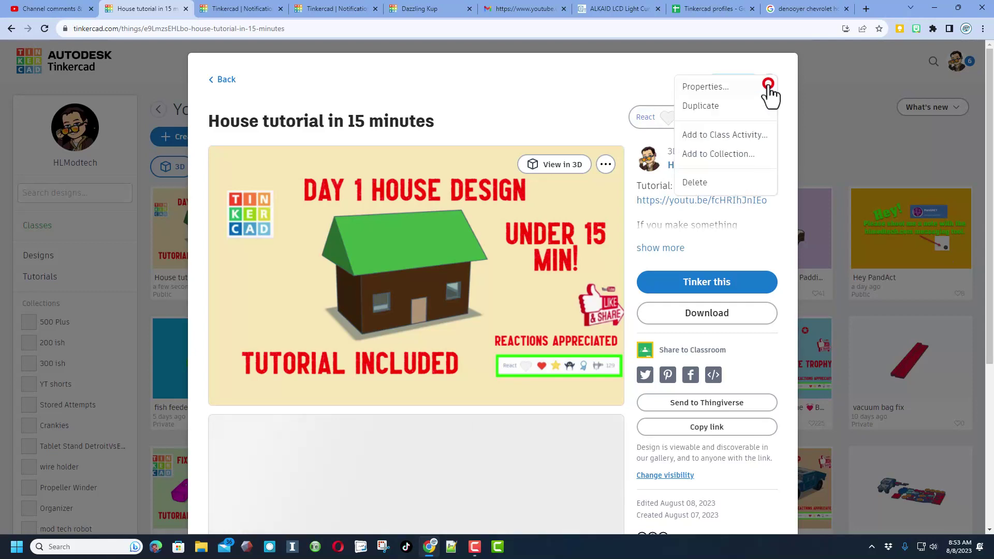
left_click(711, 91)
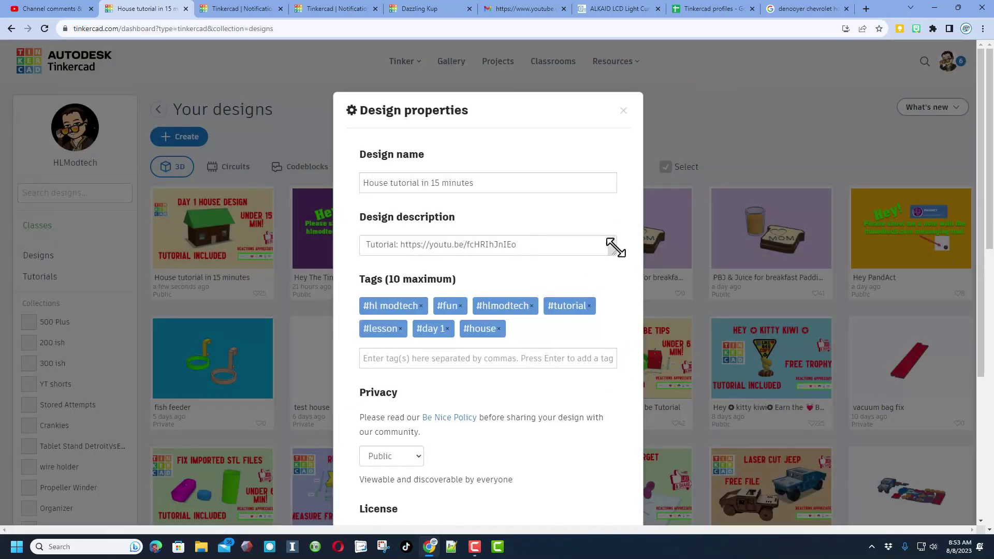
left_click_drag(615, 247, 597, 306)
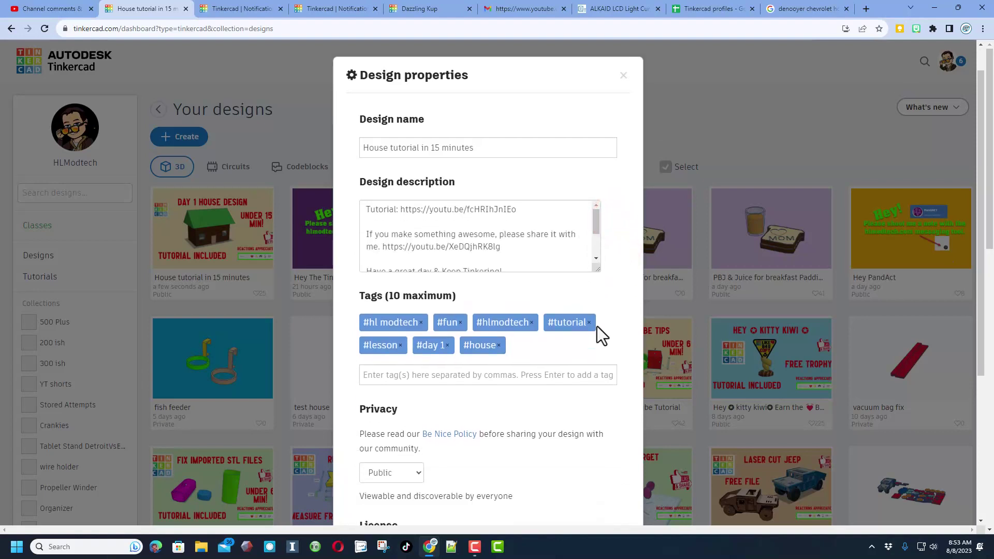
scroll(474, 290, "down", 2)
left_click(451, 261)
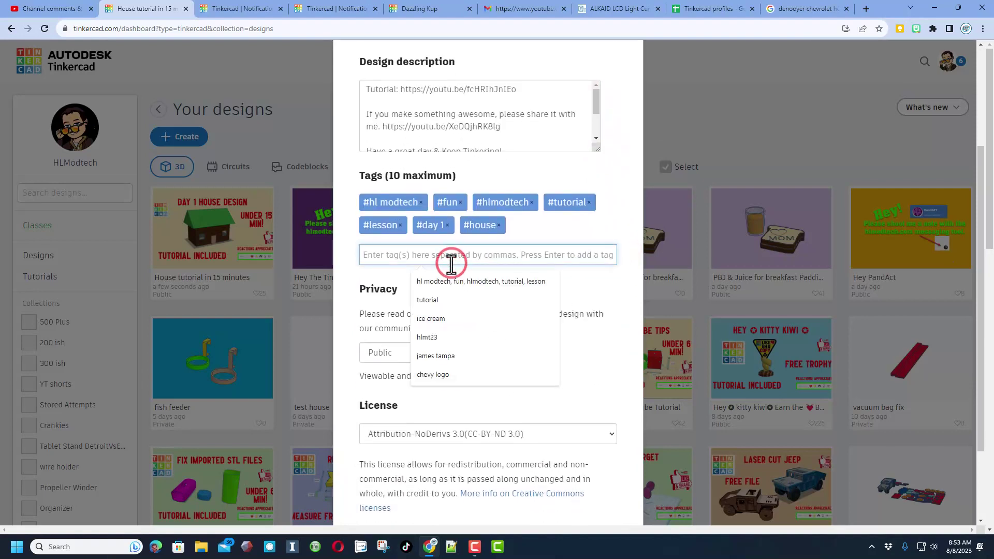
type("hlm")
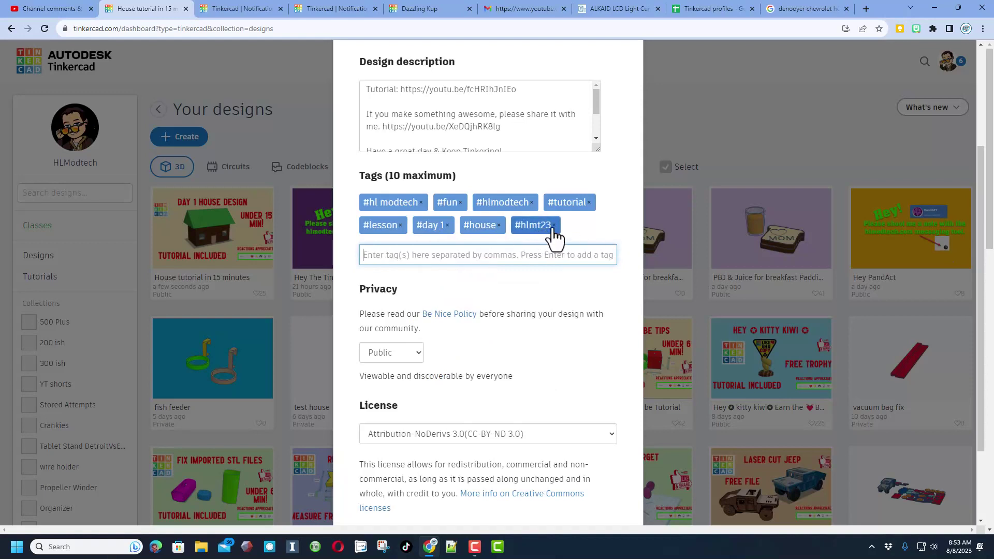
left_click(553, 225)
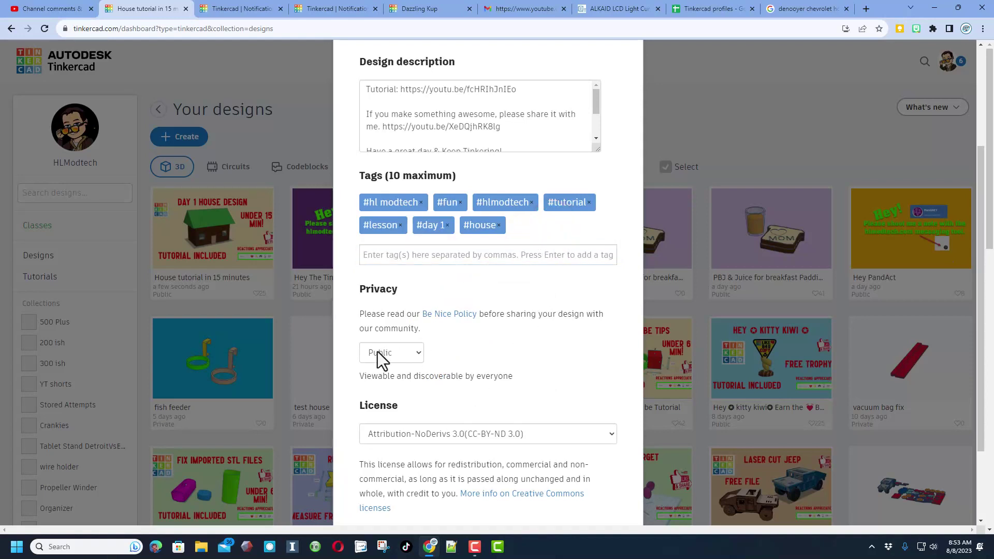
- Keep the NoDerivs licence and Public privacy, and save the design properties
scroll(437, 374, "down", 2)
left_click(407, 330)
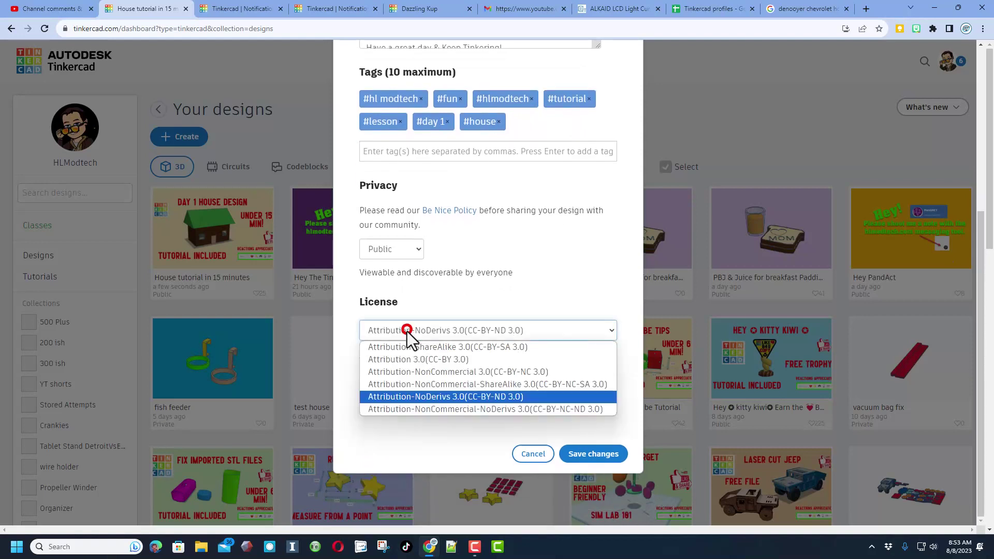
left_click(555, 273)
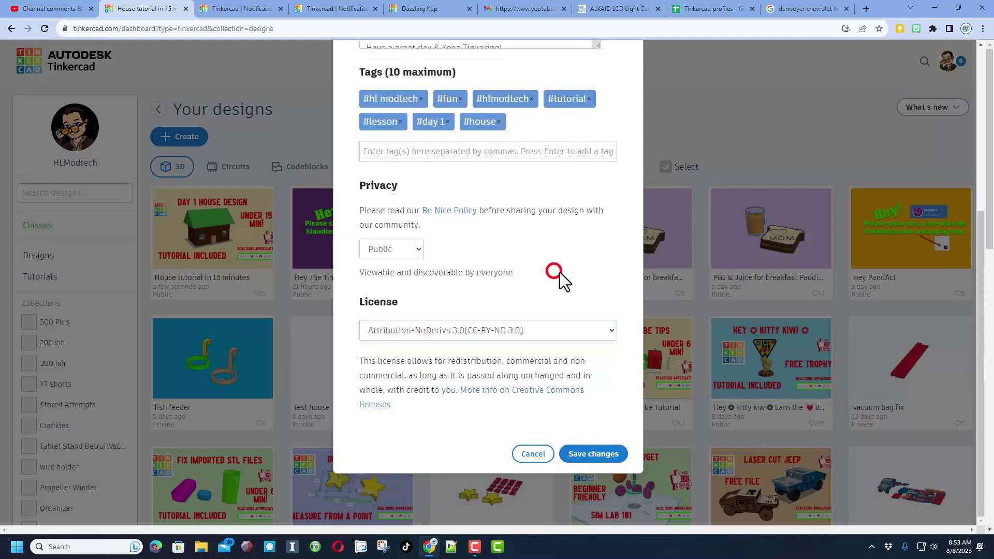
scroll(556, 279, "up", 5)
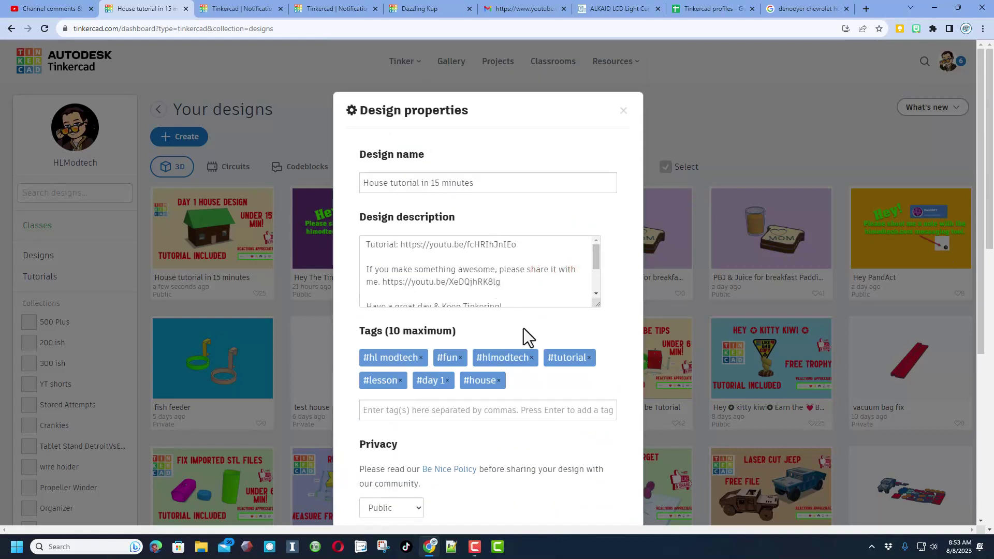
scroll(524, 328, "down", 5)
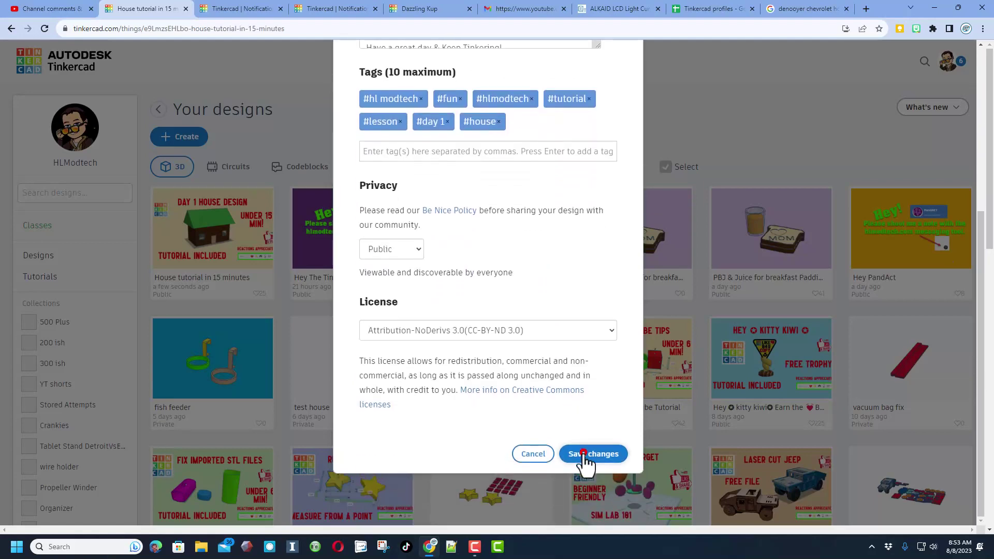
left_click(583, 453)
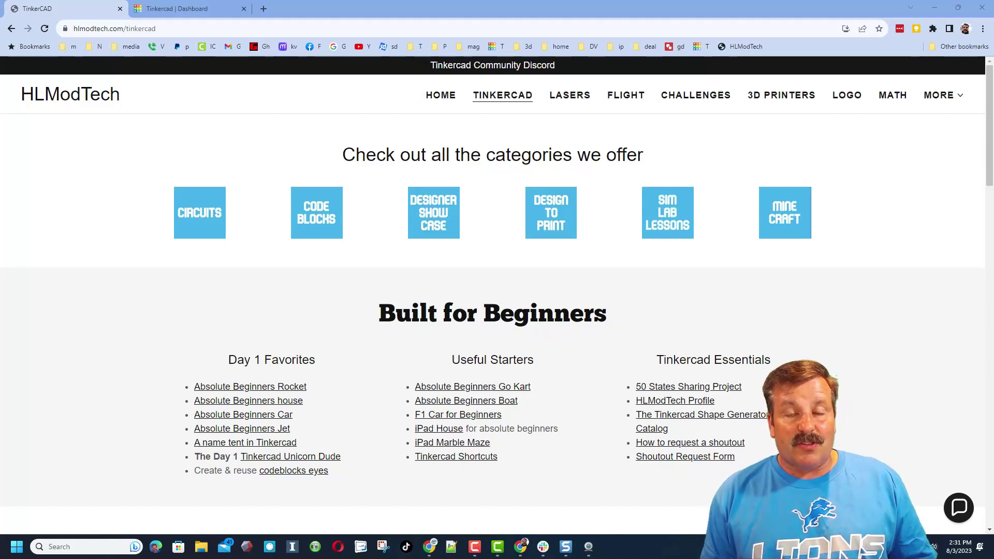
- Dismiss the Contact Us chat and open the Tinkercad Community Discord invite from the top banner
left_click(961, 491)
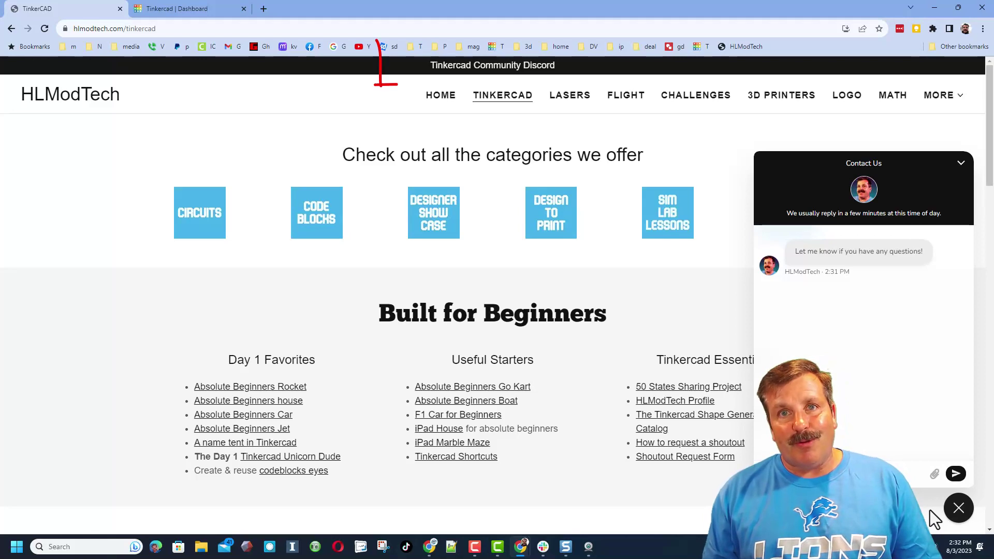
left_click(958, 508)
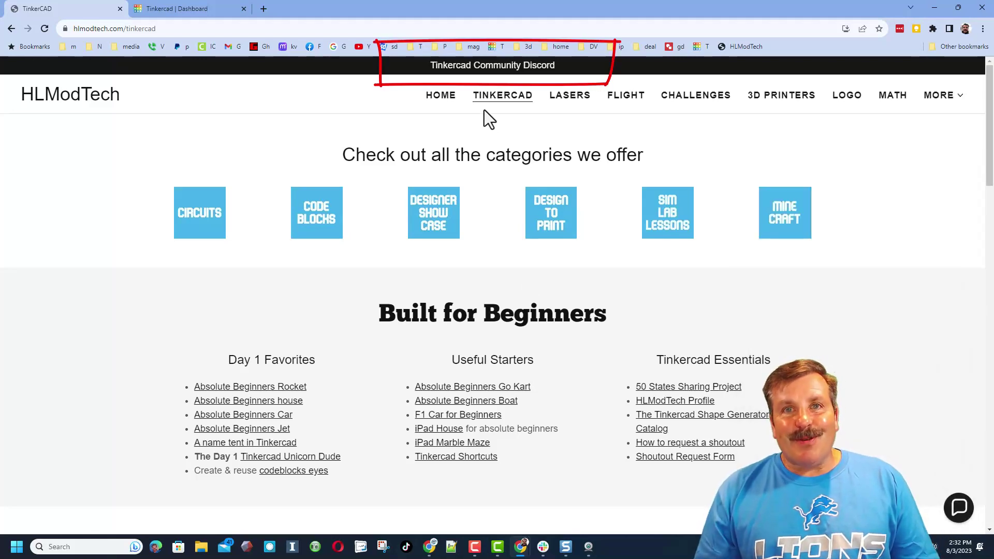
left_click(490, 66)
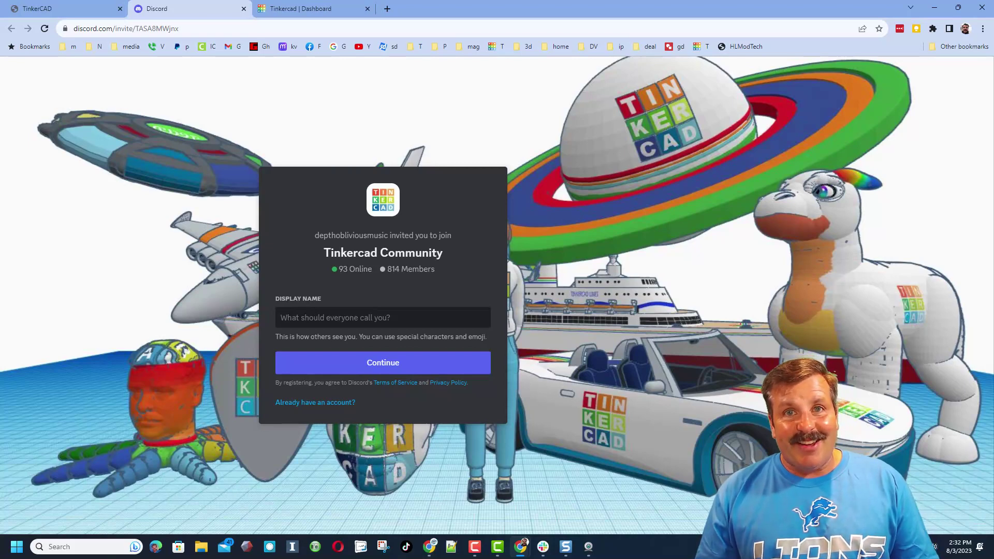
- Switch back to the hlmodtech.com/tinkercad tab with Ctrl+1
key("ctrl+1")
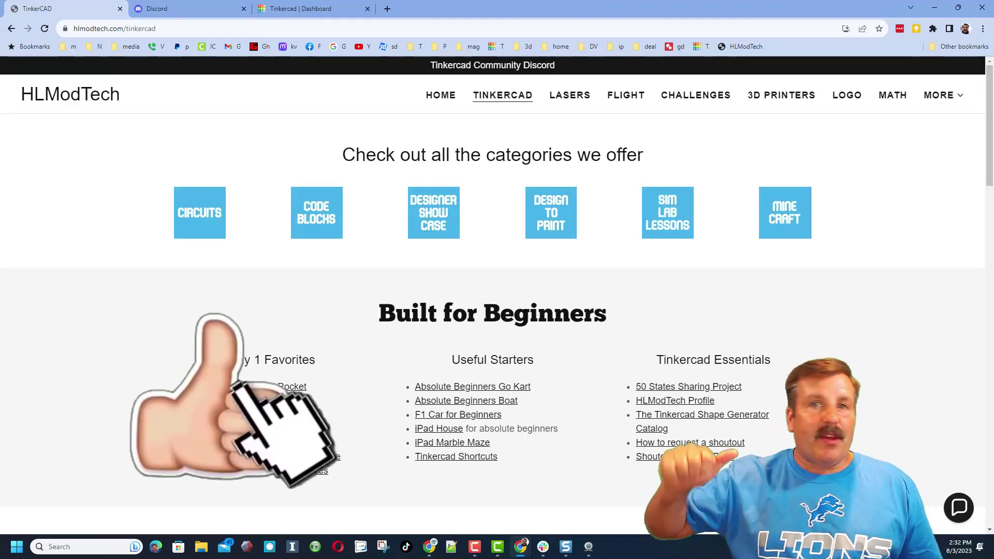